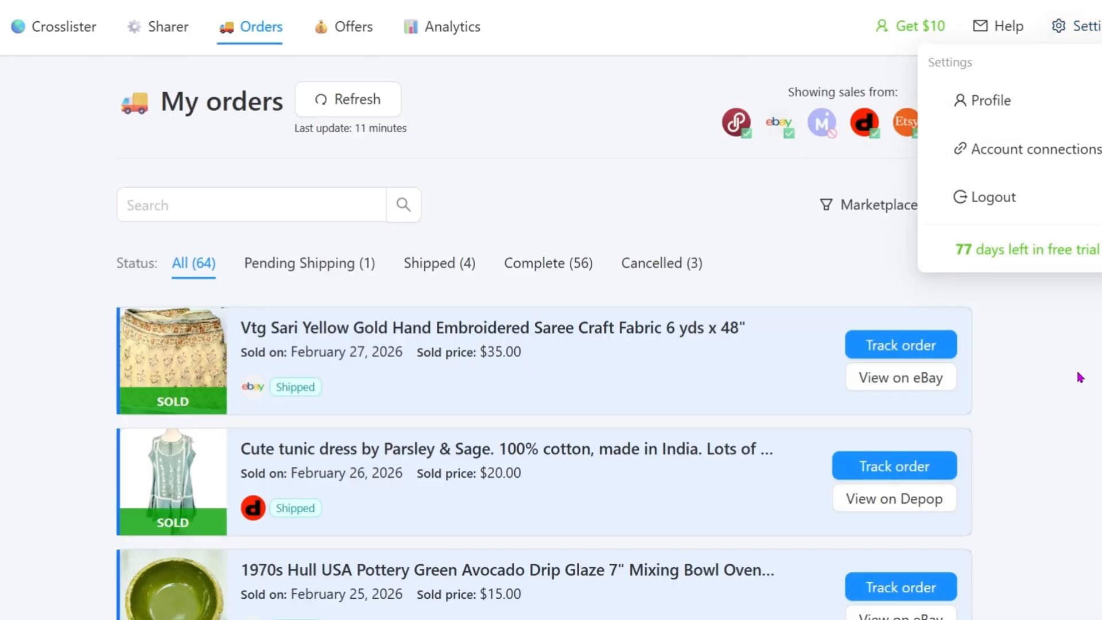
Step: Open the account connections settings
{"action": "left_click", "coordinate": [1038, 163]}
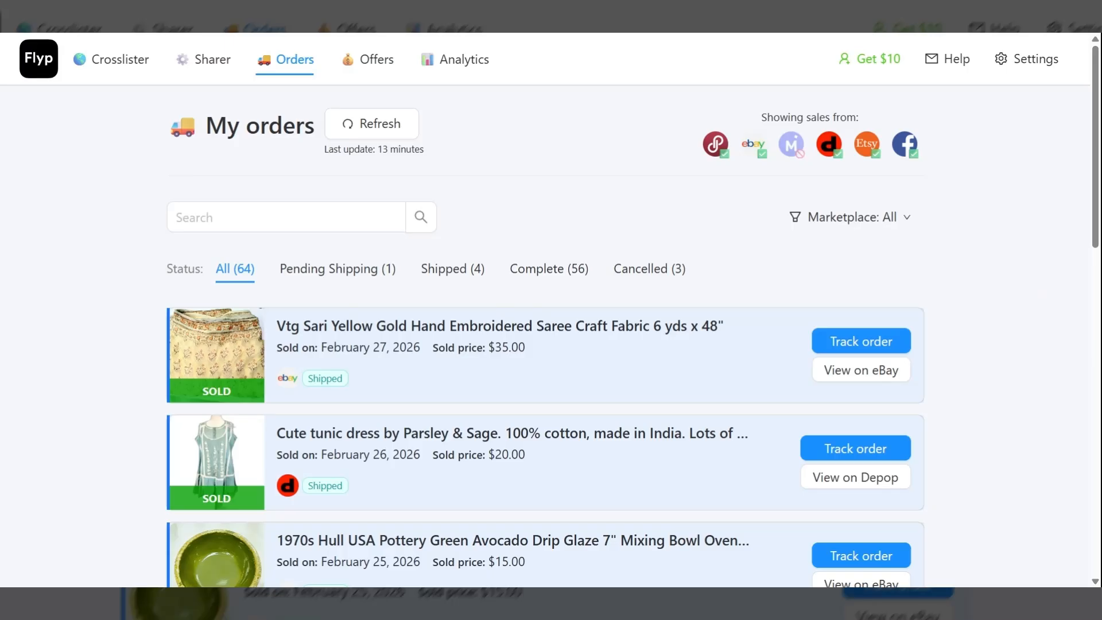
Step: Review the combined orders list, checking each sale's marketplace, sold date, price and shipping status
{"action": "scroll", "coordinate": [1039, 292], "scroll_direction": "down", "scroll_amount": 2}
{"action": "scroll", "coordinate": [1040, 292], "scroll_direction": "down", "scroll_amount": 3}
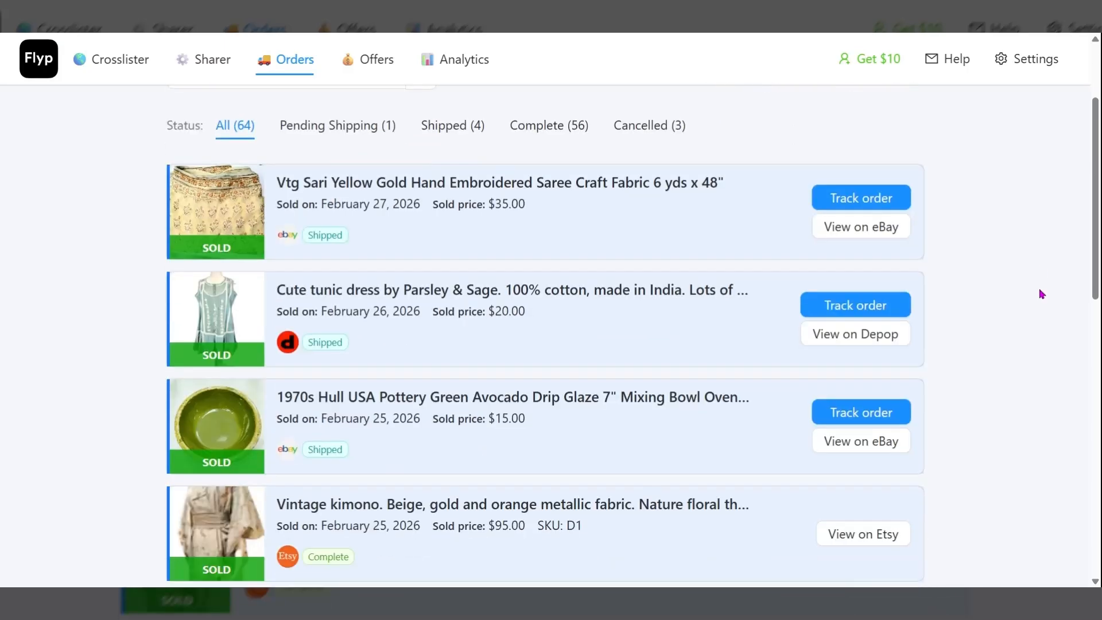
{"action": "scroll", "coordinate": [1042, 294], "scroll_direction": "down", "scroll_amount": 2}
{"action": "scroll", "coordinate": [1042, 294], "scroll_direction": "down", "scroll_amount": 2}
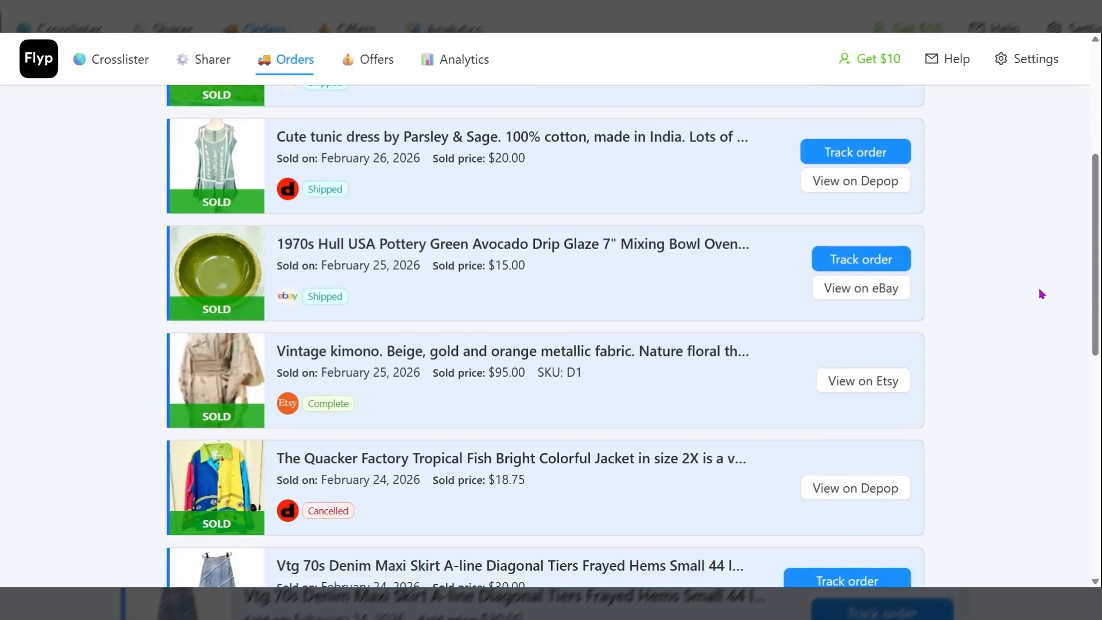
{"action": "scroll", "coordinate": [1042, 294], "scroll_direction": "up", "scroll_amount": 3}
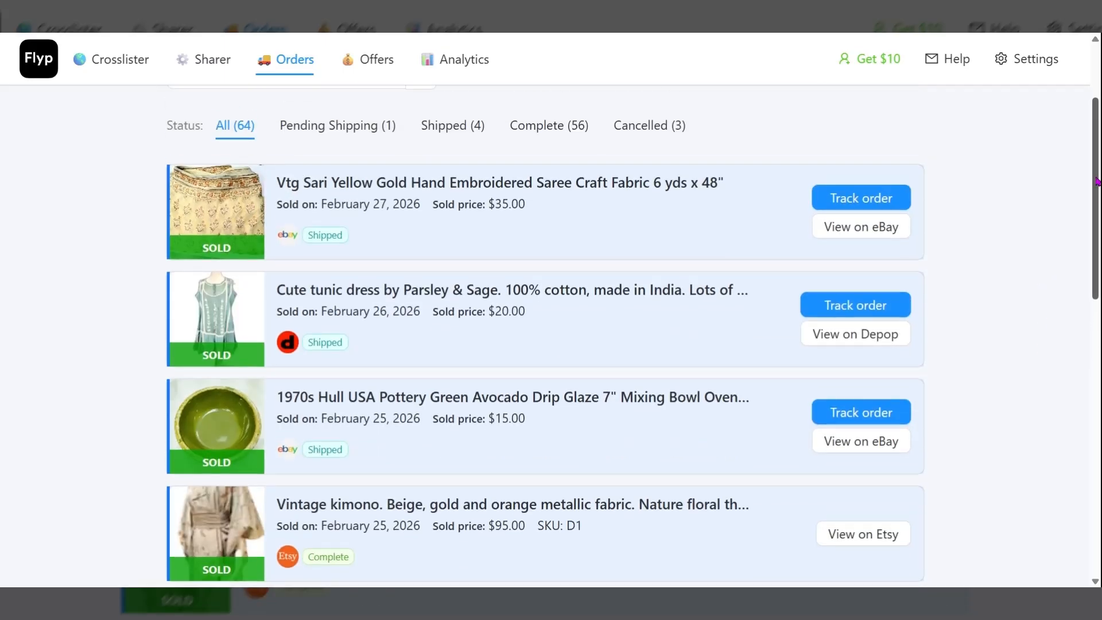
{"action": "left_click_drag", "start_coordinate": [1097, 181], "coordinate": [1085, 104]}
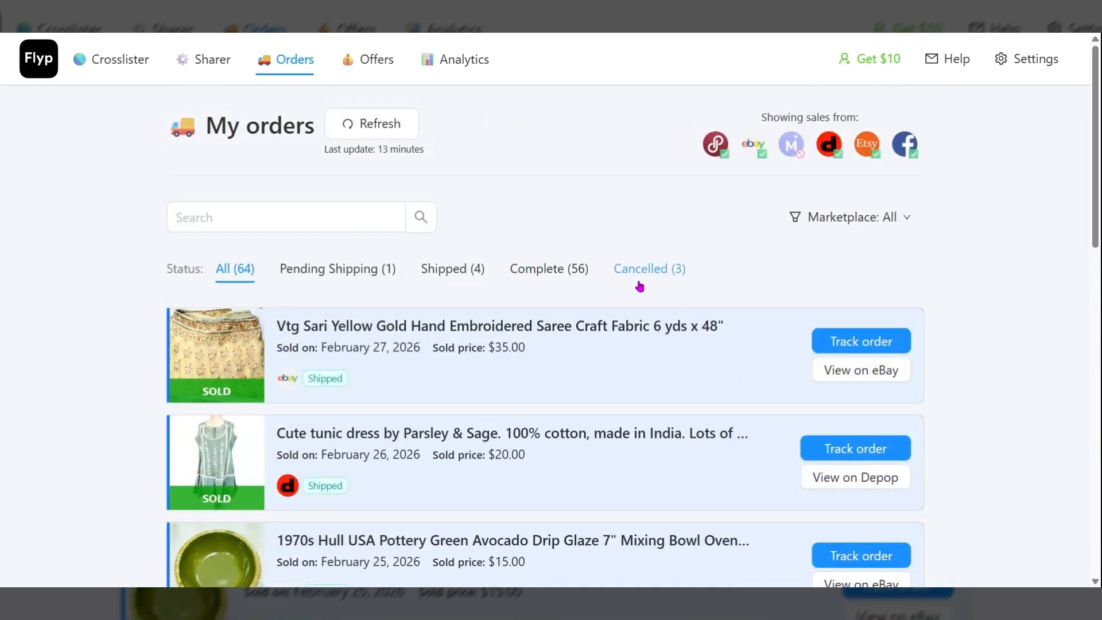
{"action": "scroll", "coordinate": [629, 290], "scroll_direction": "down", "scroll_amount": 2}
{"action": "scroll", "coordinate": [624, 292], "scroll_direction": "down", "scroll_amount": 2}
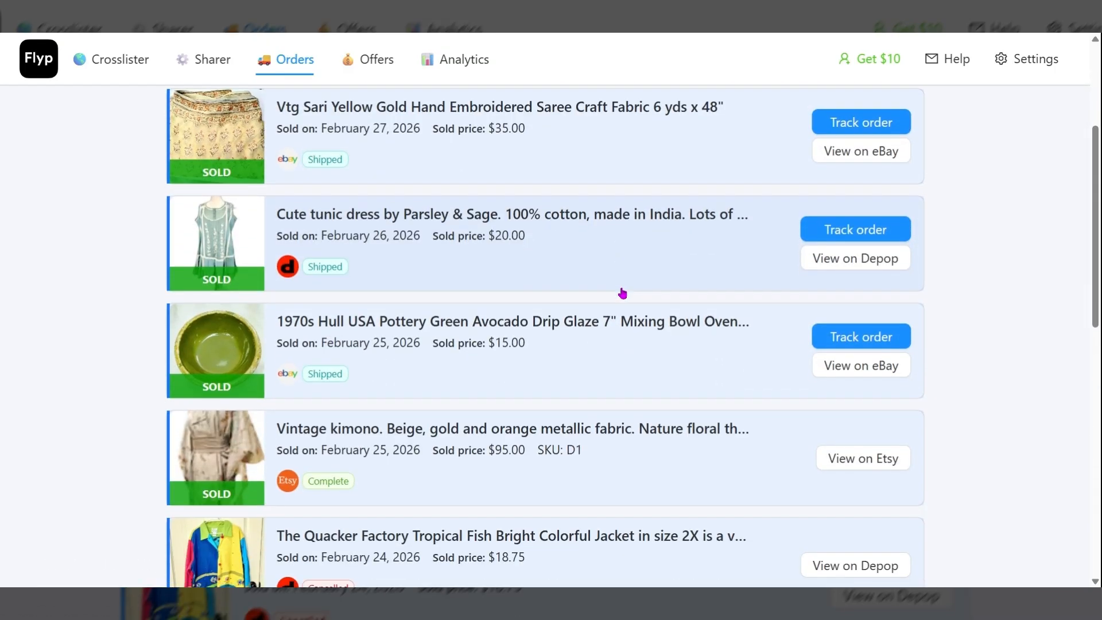
{"action": "scroll", "coordinate": [619, 294], "scroll_direction": "down", "scroll_amount": 4}
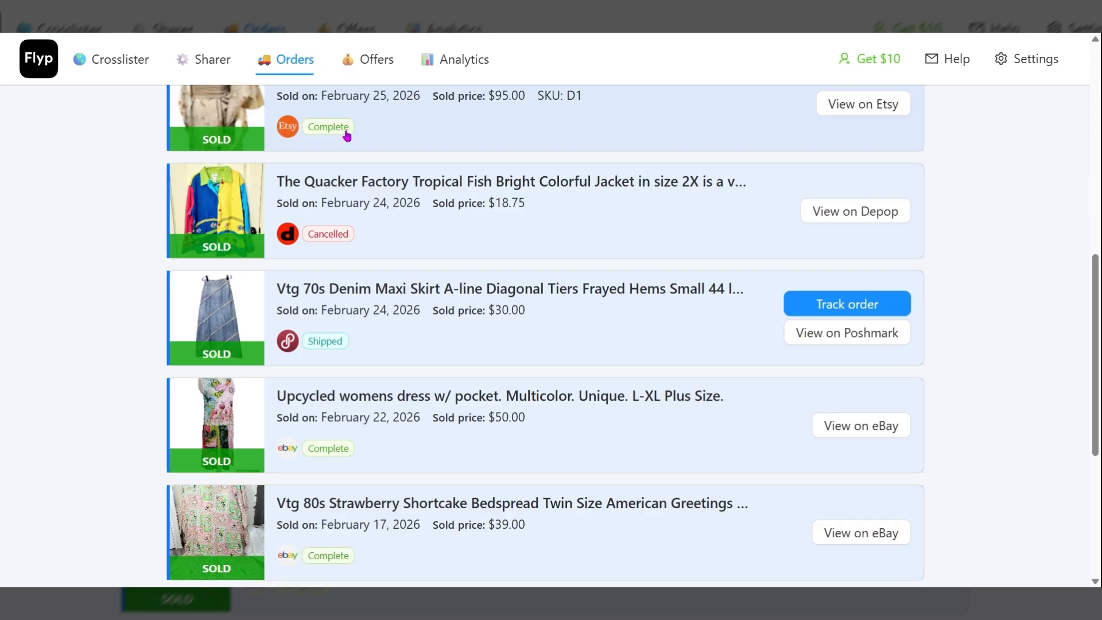
{"action": "scroll", "coordinate": [597, 212], "scroll_direction": "down", "scroll_amount": 2}
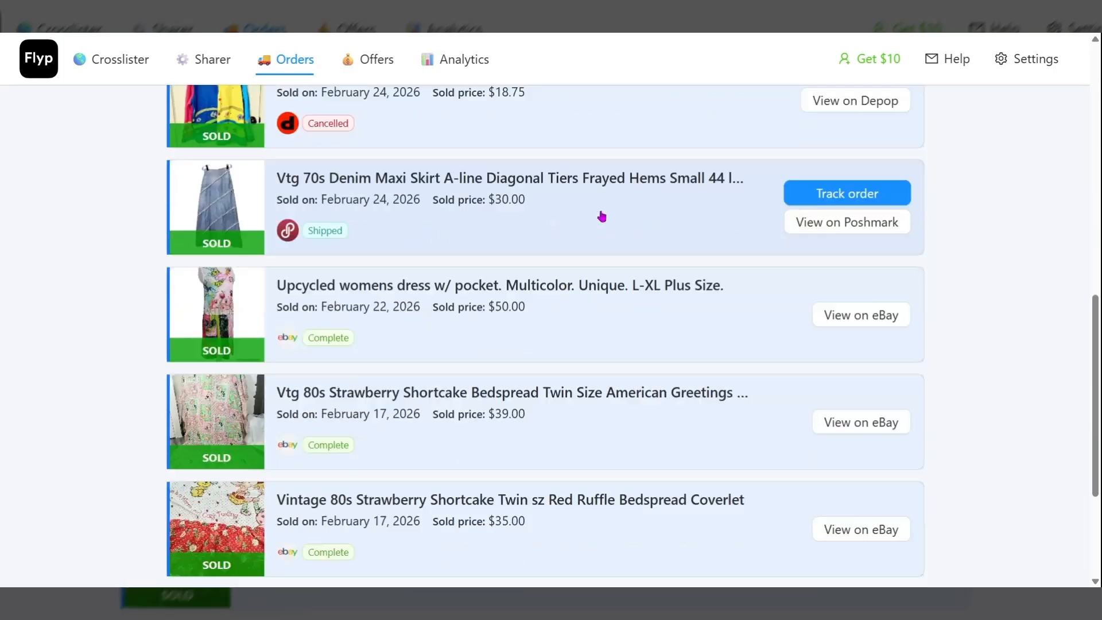
{"action": "scroll", "coordinate": [603, 218], "scroll_direction": "down", "scroll_amount": 2}
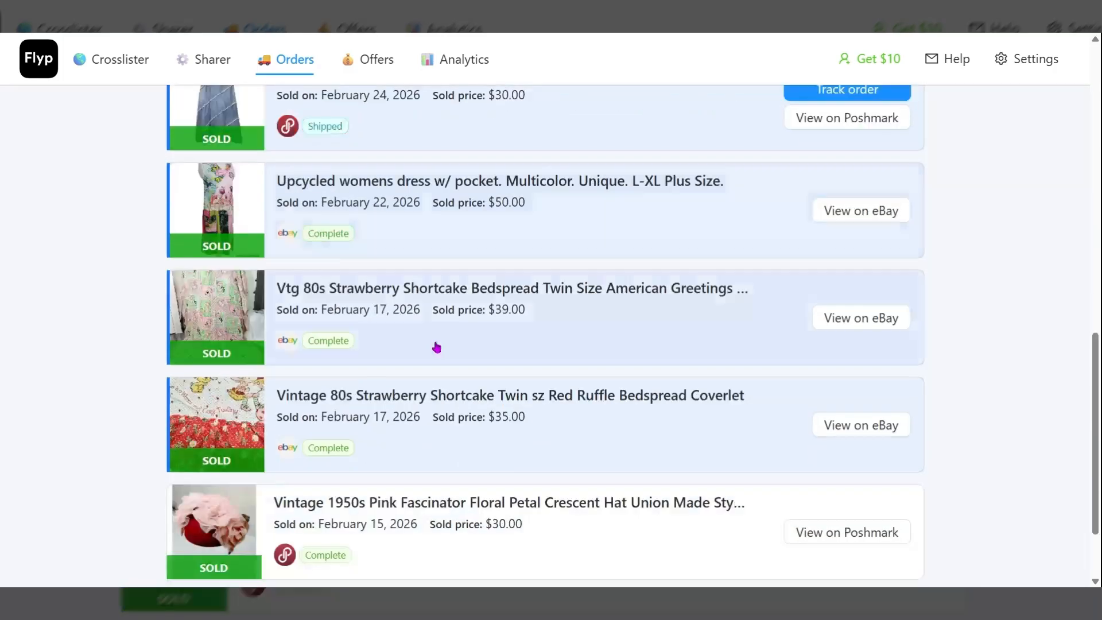
{"action": "scroll", "coordinate": [482, 336], "scroll_direction": "up", "scroll_amount": 4}
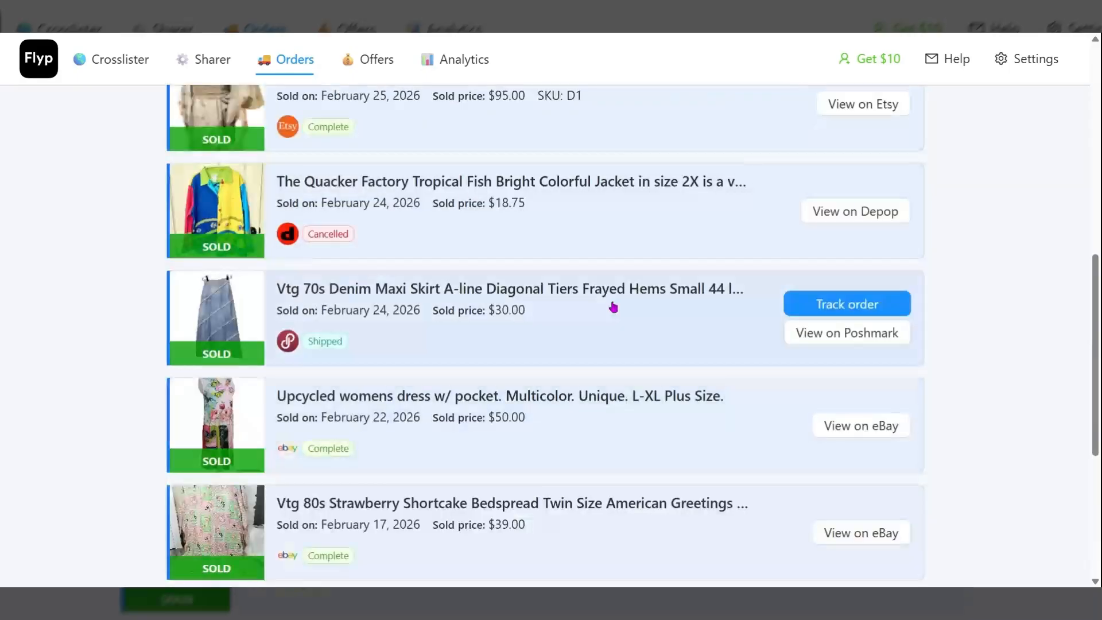
{"action": "scroll", "coordinate": [614, 321], "scroll_direction": "down", "scroll_amount": 3}
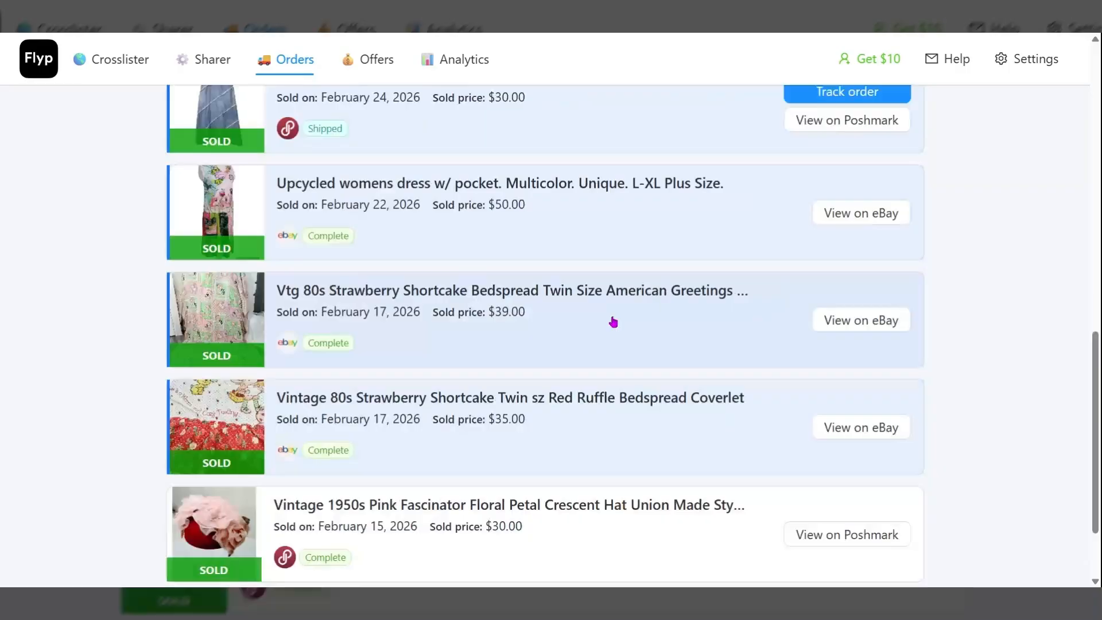
{"action": "scroll", "coordinate": [613, 322], "scroll_direction": "down", "scroll_amount": 2}
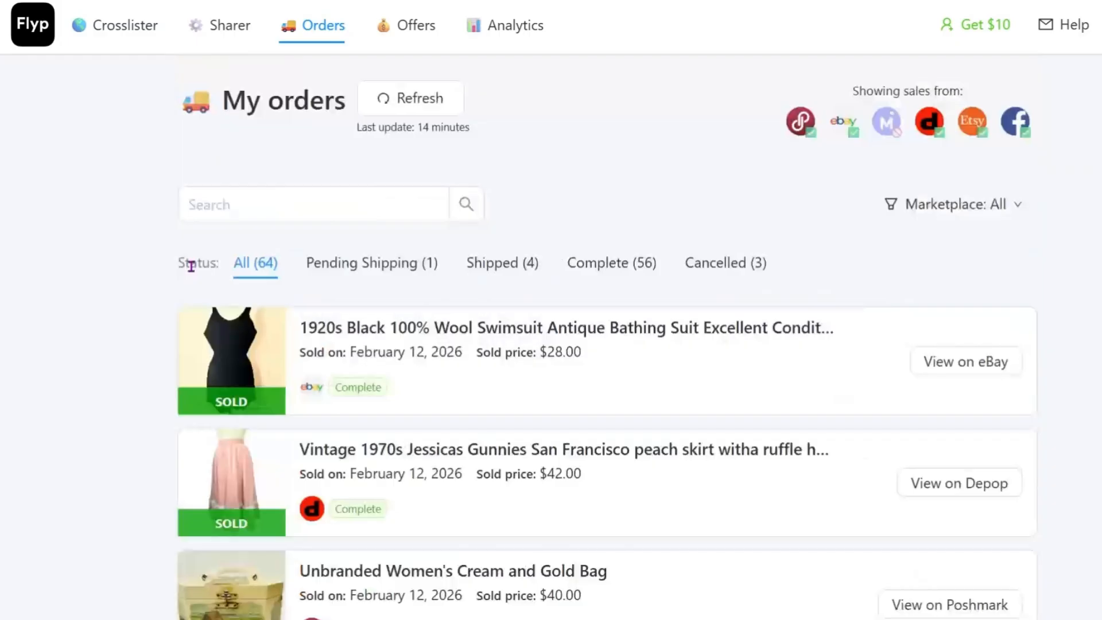
Step: Open the Crosslister inventory and show items of every status
{"action": "left_click", "coordinate": [126, 29]}
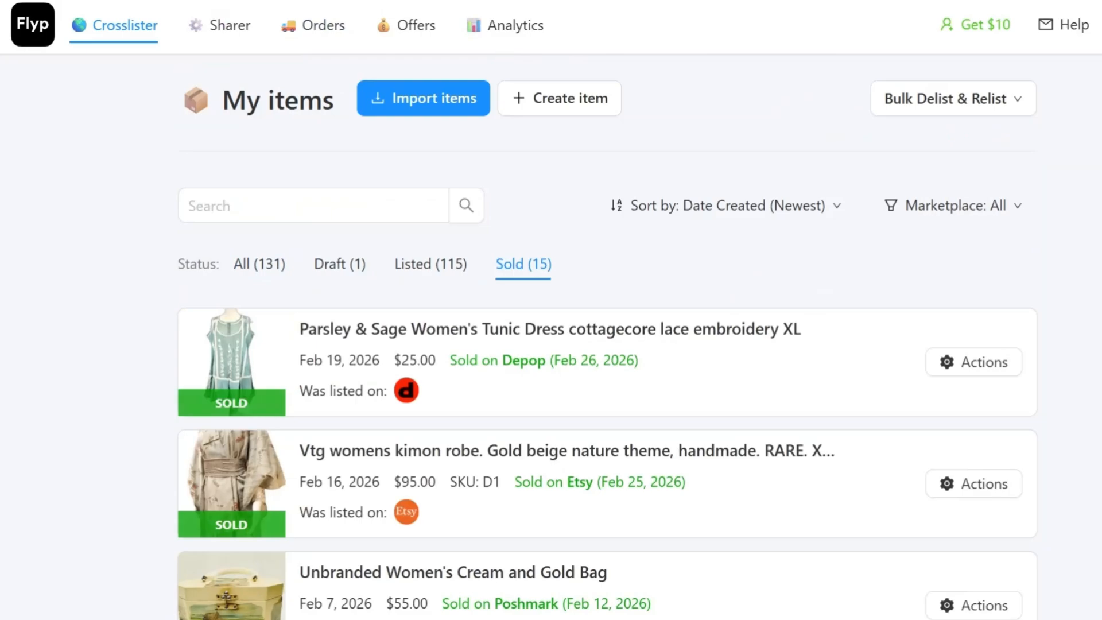
{"action": "scroll", "coordinate": [285, 185], "scroll_direction": "down", "scroll_amount": 2}
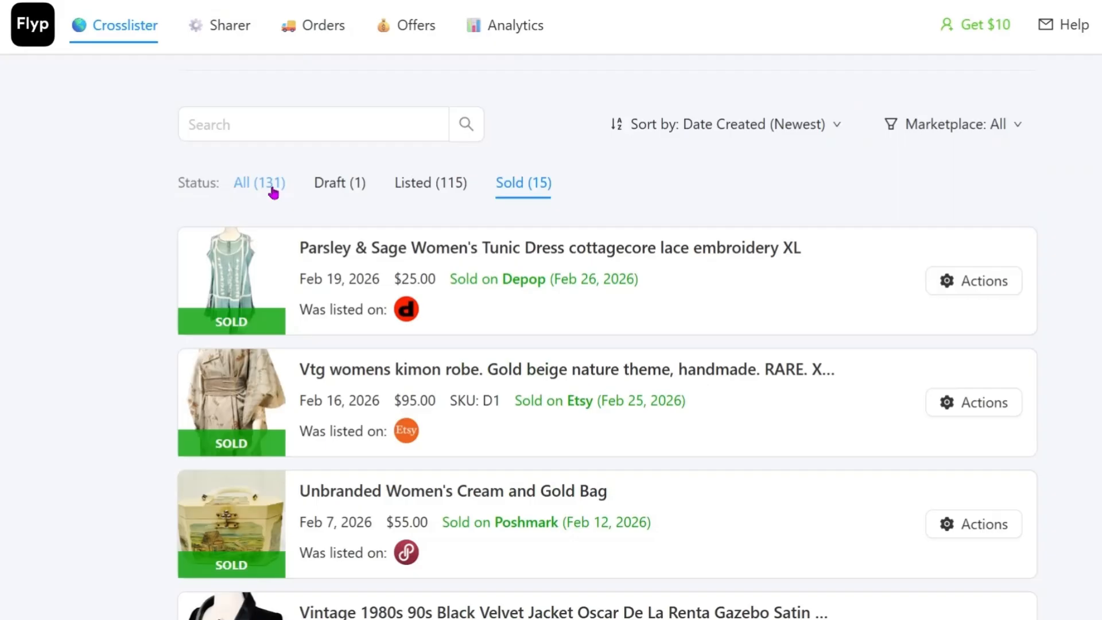
{"action": "left_click", "coordinate": [274, 189]}
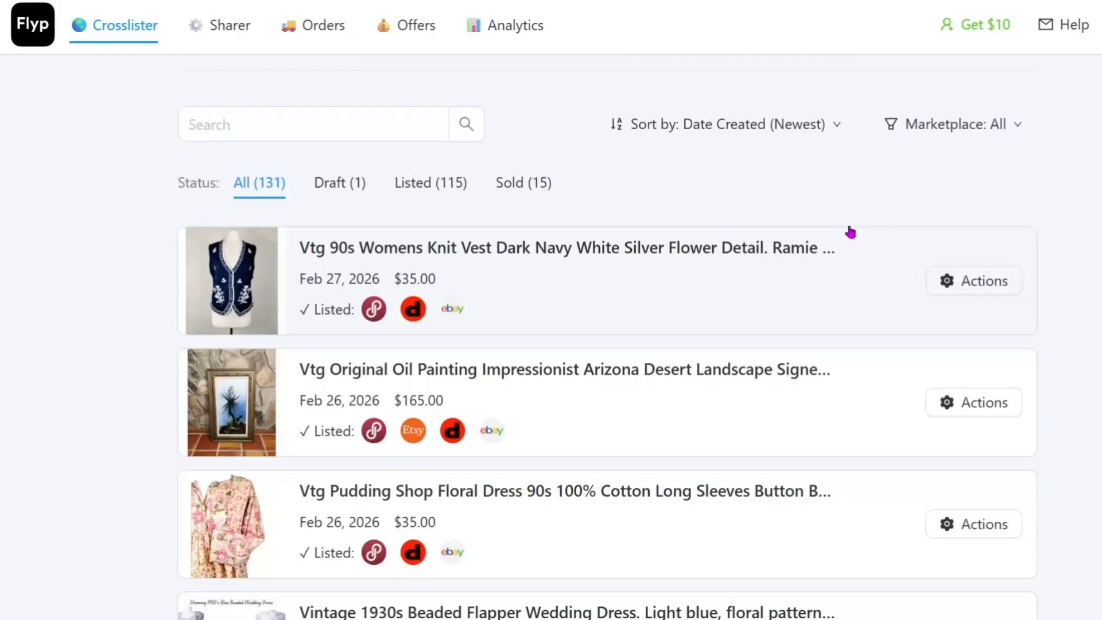
Step: Look through the full item list to see which marketplaces each item is listed on
{"action": "scroll", "coordinate": [608, 352], "scroll_direction": "down", "scroll_amount": 1}
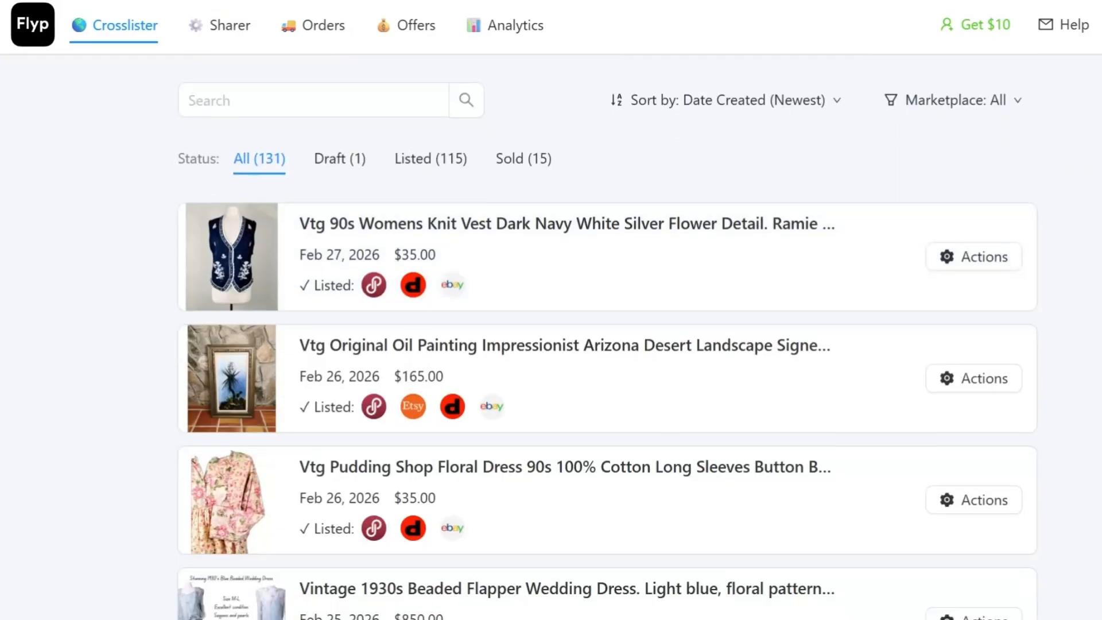
{"action": "scroll", "coordinate": [608, 352], "scroll_direction": "down", "scroll_amount": 1}
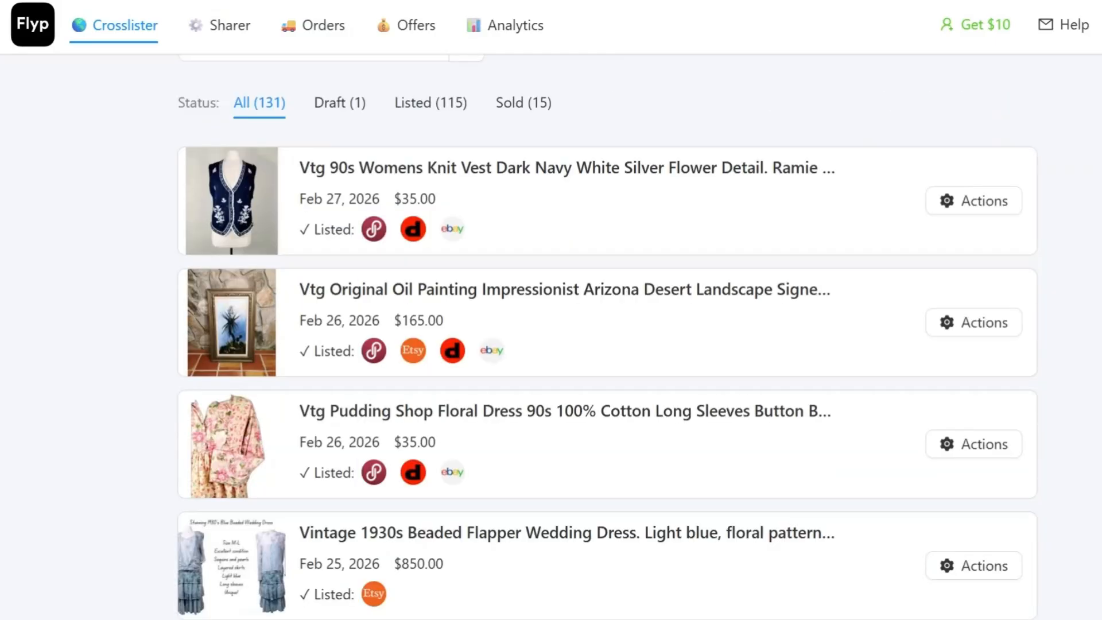
{"action": "scroll", "coordinate": [608, 337], "scroll_direction": "down", "scroll_amount": 1}
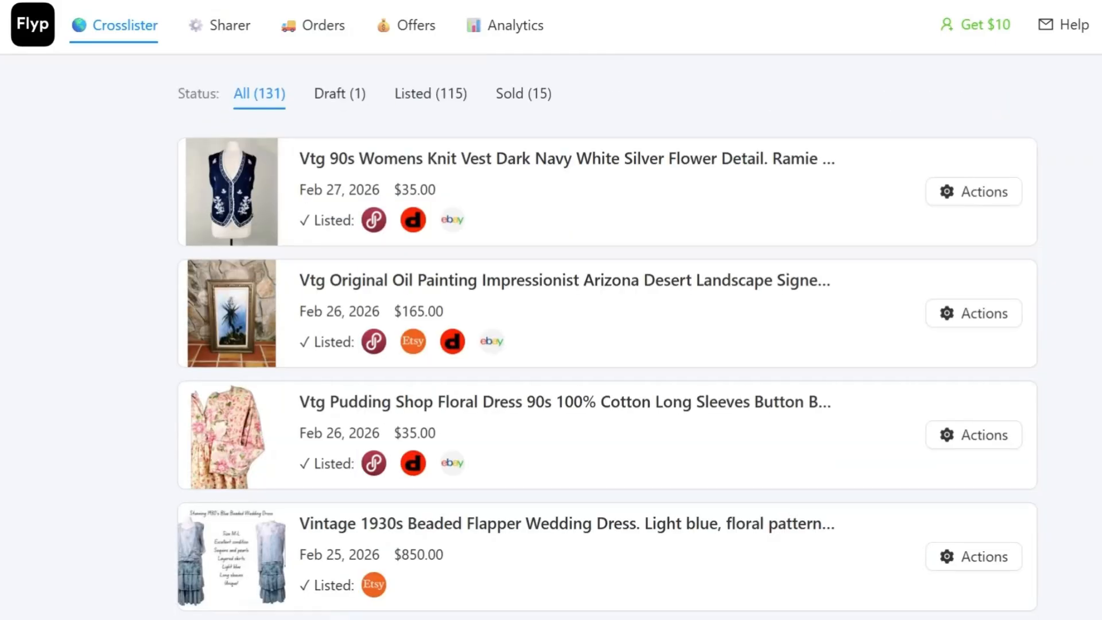
{"action": "scroll", "coordinate": [608, 352], "scroll_direction": "up", "scroll_amount": 2}
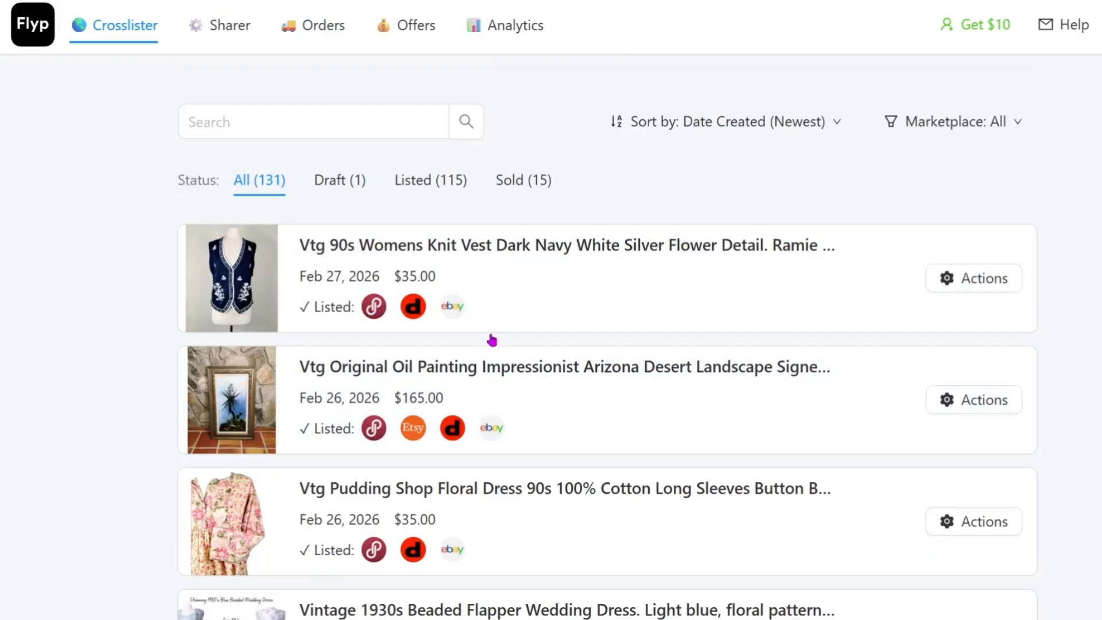
{"action": "scroll", "coordinate": [626, 422], "scroll_direction": "down", "scroll_amount": 1}
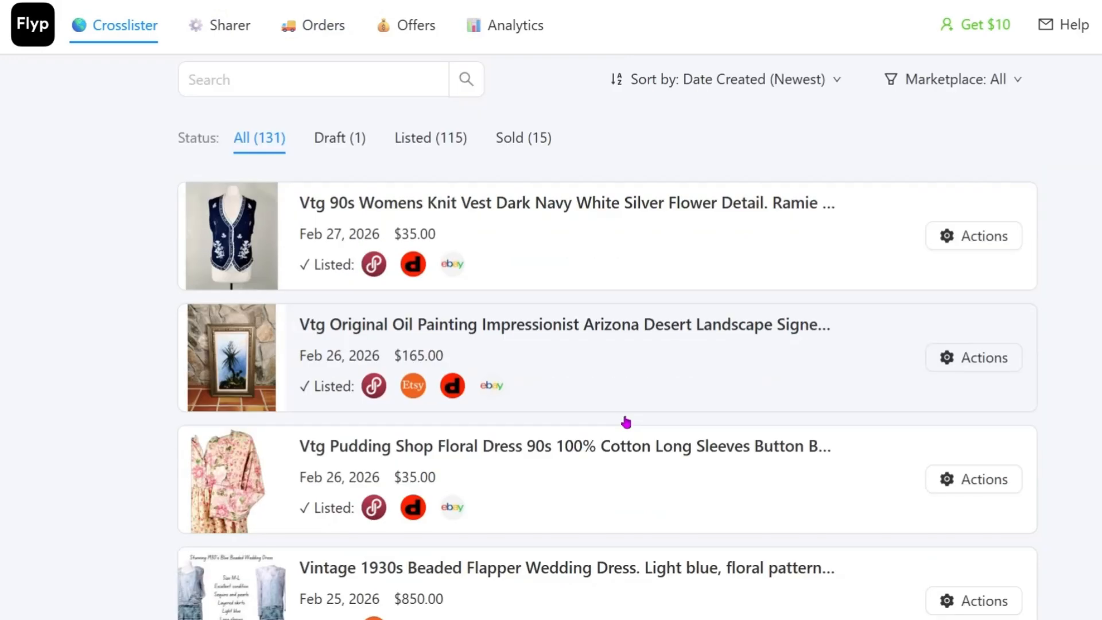
{"action": "scroll", "coordinate": [626, 422], "scroll_direction": "down", "scroll_amount": 6}
{"action": "scroll", "coordinate": [631, 424], "scroll_direction": "down", "scroll_amount": 3}
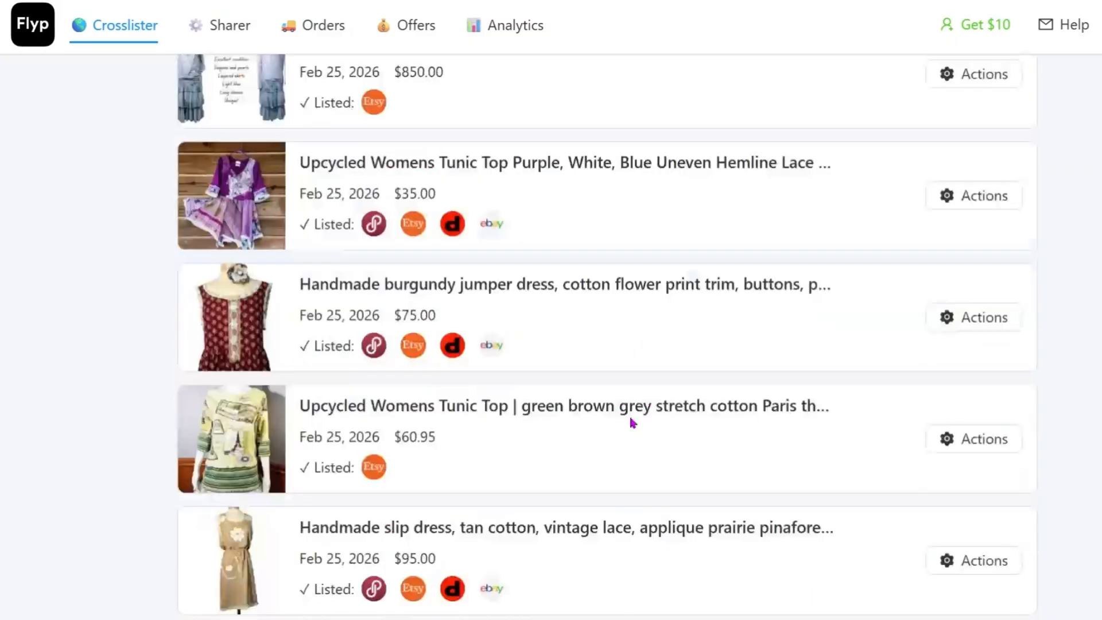
{"action": "scroll", "coordinate": [631, 422], "scroll_direction": "up", "scroll_amount": 4}
{"action": "scroll", "coordinate": [631, 424], "scroll_direction": "up", "scroll_amount": 7}
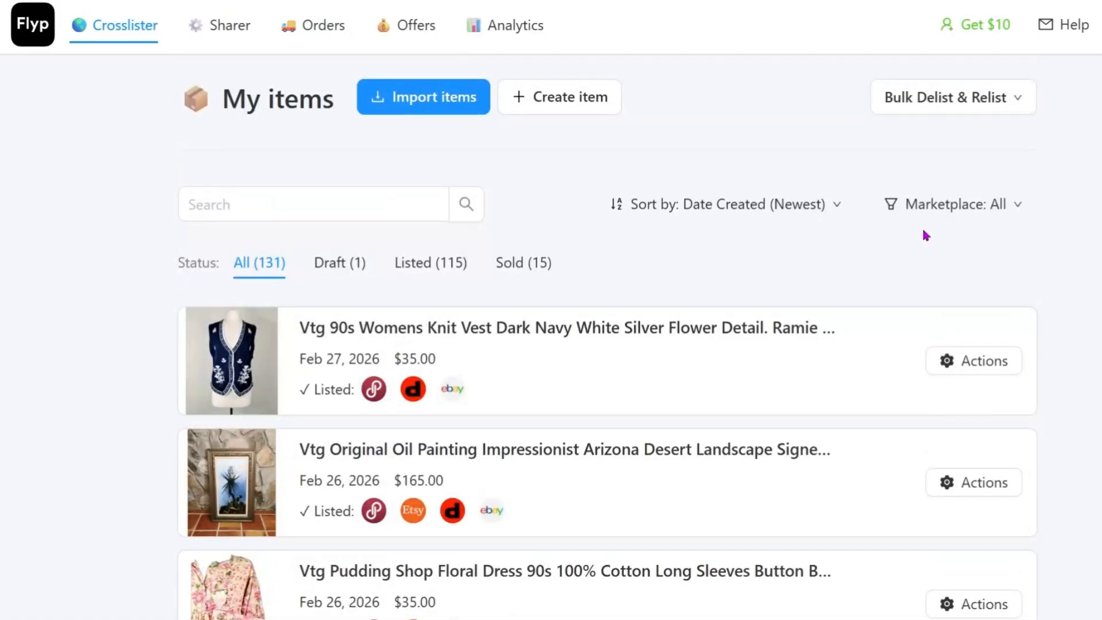
Step: Filter the inventory by Draft and by Listed status in turn, and return to the All view
{"action": "left_click", "coordinate": [327, 265]}
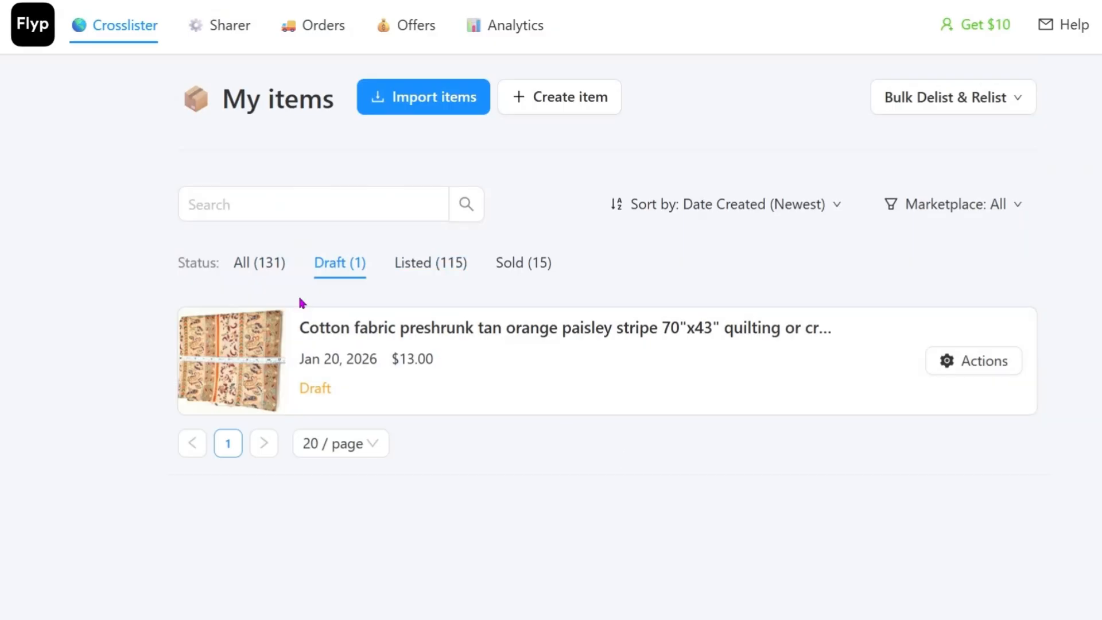
{"action": "left_click", "coordinate": [426, 269]}
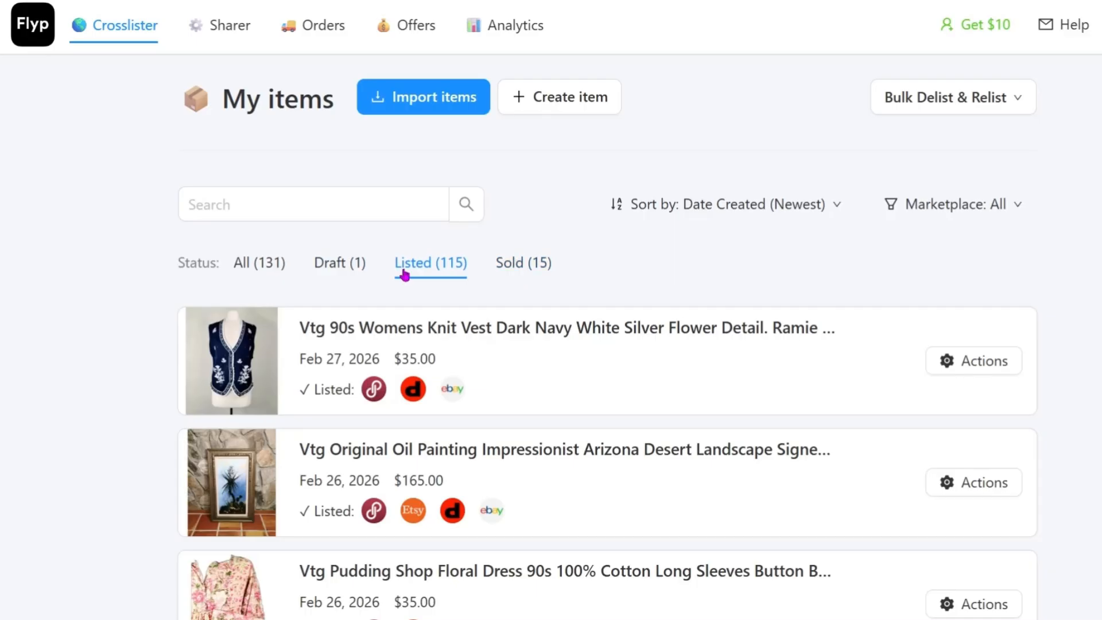
{"action": "left_click", "coordinate": [259, 263]}
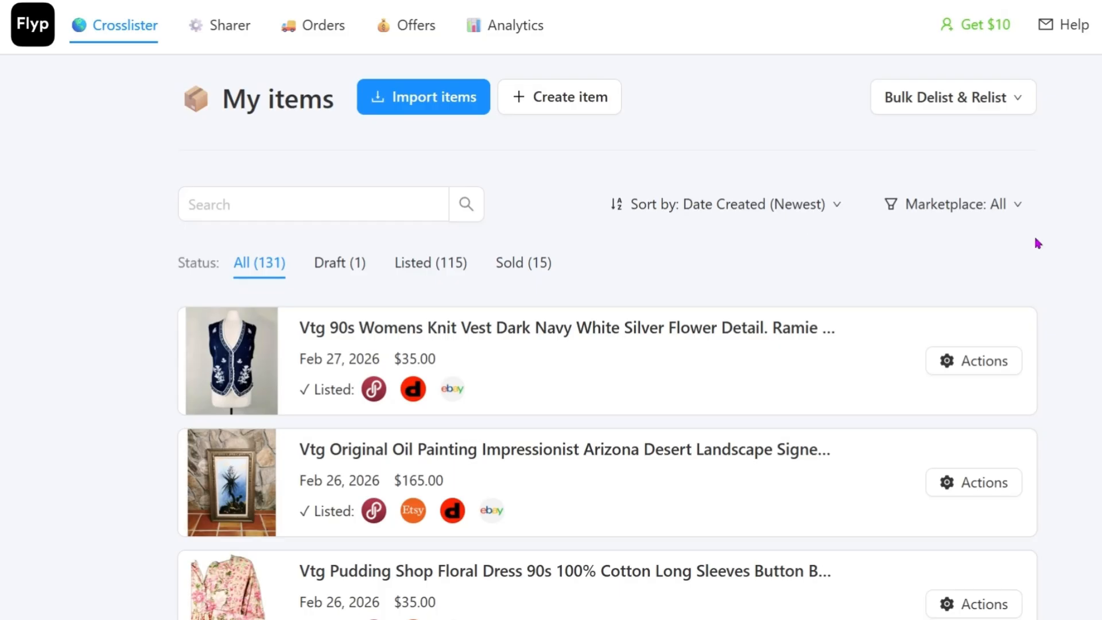
Step: Find the Etsy-only green, brown and grey Paris-theme upcycled tunic top among the items and open its listing form
{"action": "scroll", "coordinate": [1073, 246], "scroll_direction": "down", "scroll_amount": 7}
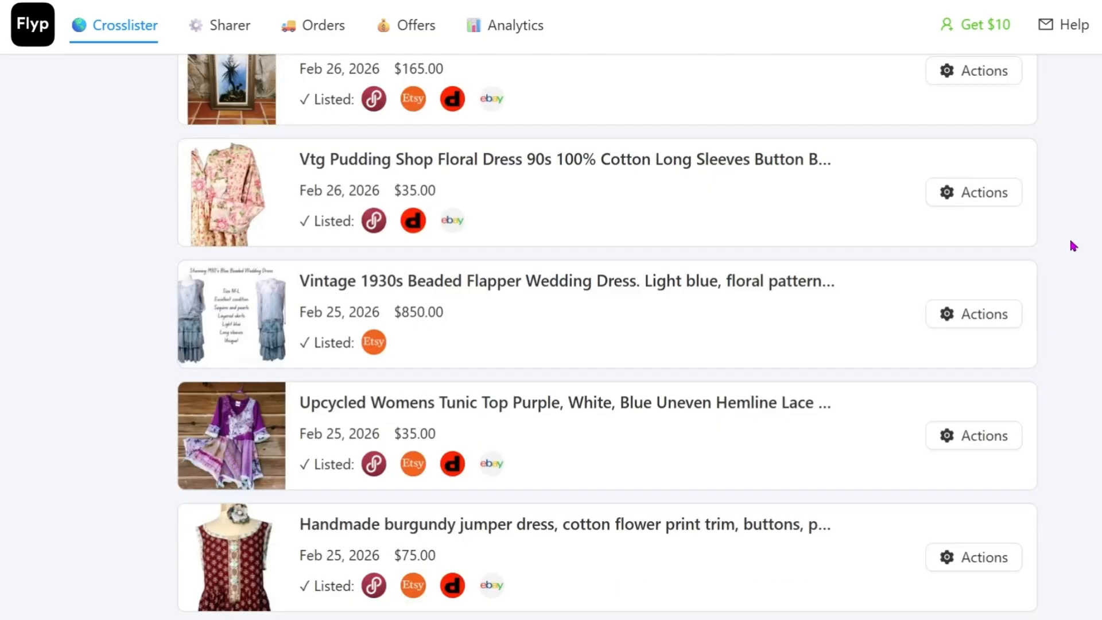
{"action": "scroll", "coordinate": [1073, 246], "scroll_direction": "down", "scroll_amount": 3}
{"action": "scroll", "coordinate": [1073, 246], "scroll_direction": "down", "scroll_amount": 3}
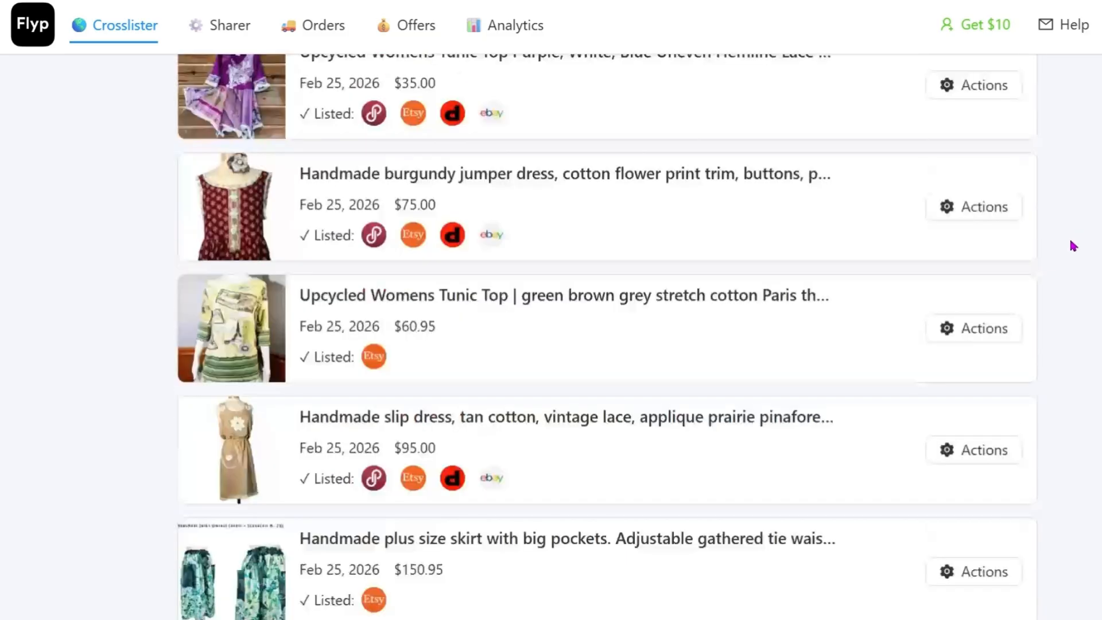
{"action": "scroll", "coordinate": [1073, 246], "scroll_direction": "down", "scroll_amount": 4}
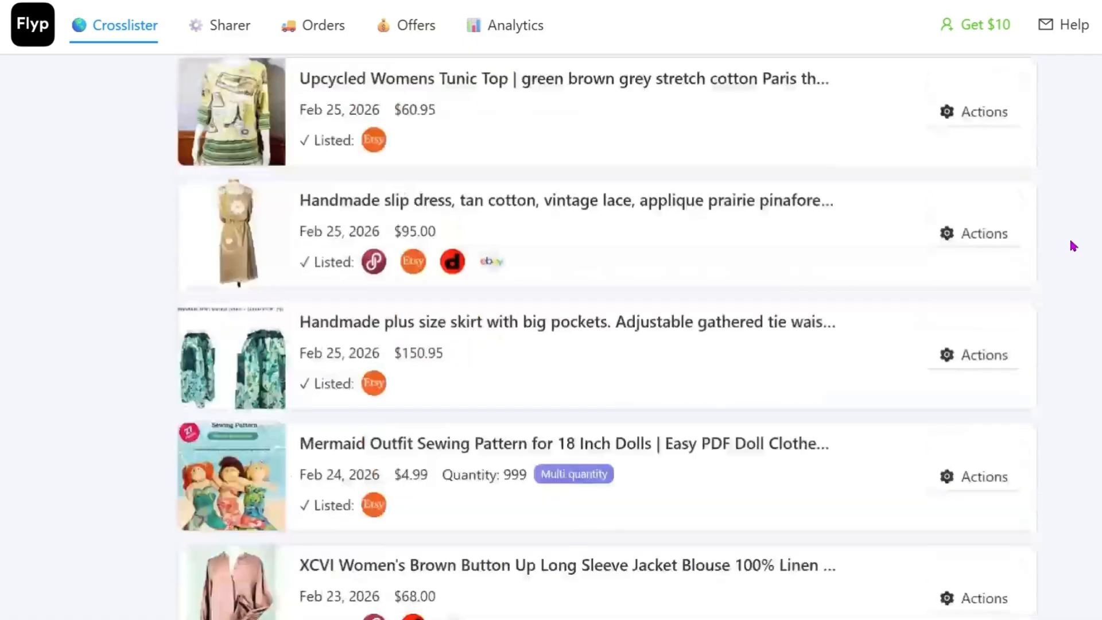
{"action": "scroll", "coordinate": [338, 280], "scroll_direction": "up", "scroll_amount": 1}
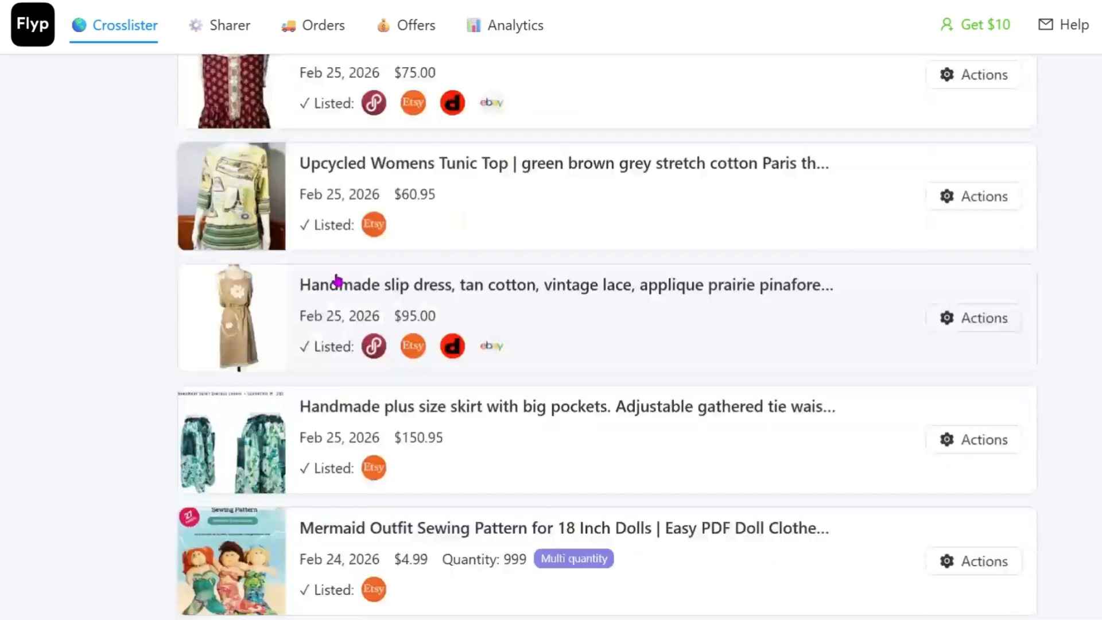
{"action": "left_click", "coordinate": [246, 205]}
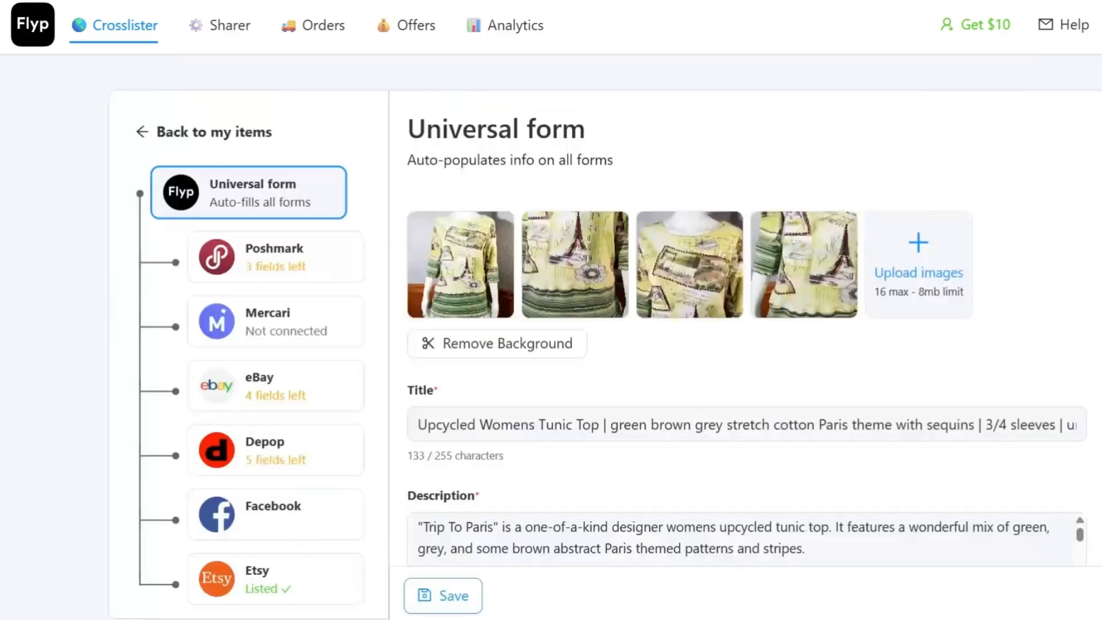
Step: Examine the tunic top's Universal form, including its photos, description, tags, quantity, package details and price, and the marketplaces with fields left
{"action": "scroll", "coordinate": [603, 344], "scroll_direction": "down", "scroll_amount": 2}
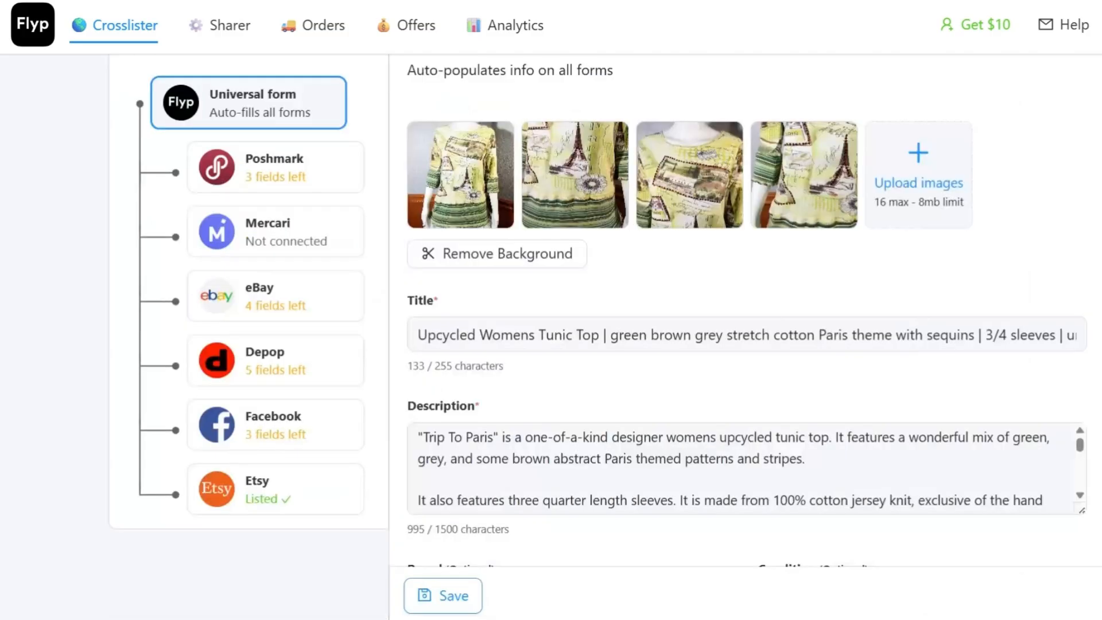
{"action": "scroll", "coordinate": [599, 319], "scroll_direction": "up", "scroll_amount": 1}
{"action": "scroll", "coordinate": [308, 275], "scroll_direction": "up", "scroll_amount": 1}
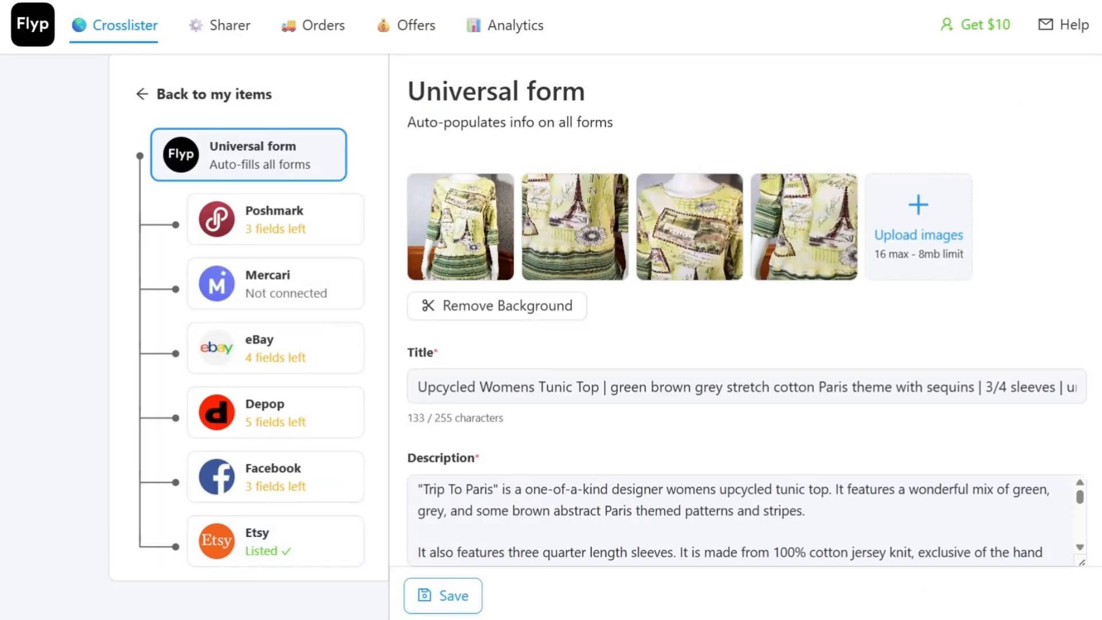
{"action": "scroll", "coordinate": [746, 344], "scroll_direction": "down", "scroll_amount": 5}
{"action": "scroll", "coordinate": [746, 345], "scroll_direction": "down", "scroll_amount": 4}
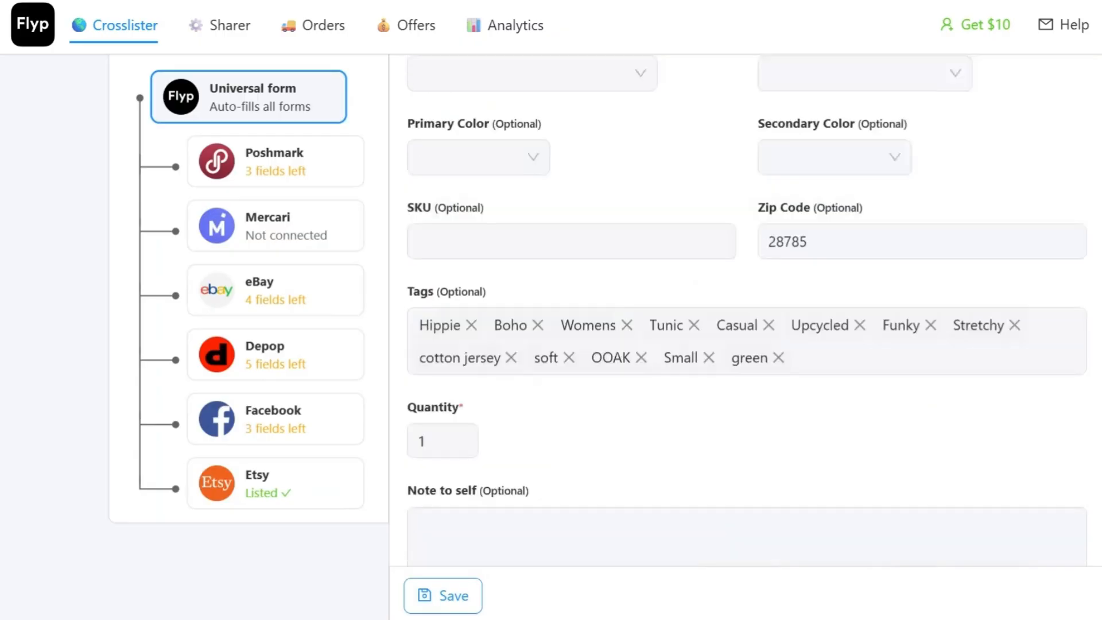
{"action": "scroll", "coordinate": [746, 344], "scroll_direction": "down", "scroll_amount": 3}
{"action": "scroll", "coordinate": [746, 344], "scroll_direction": "down", "scroll_amount": 3}
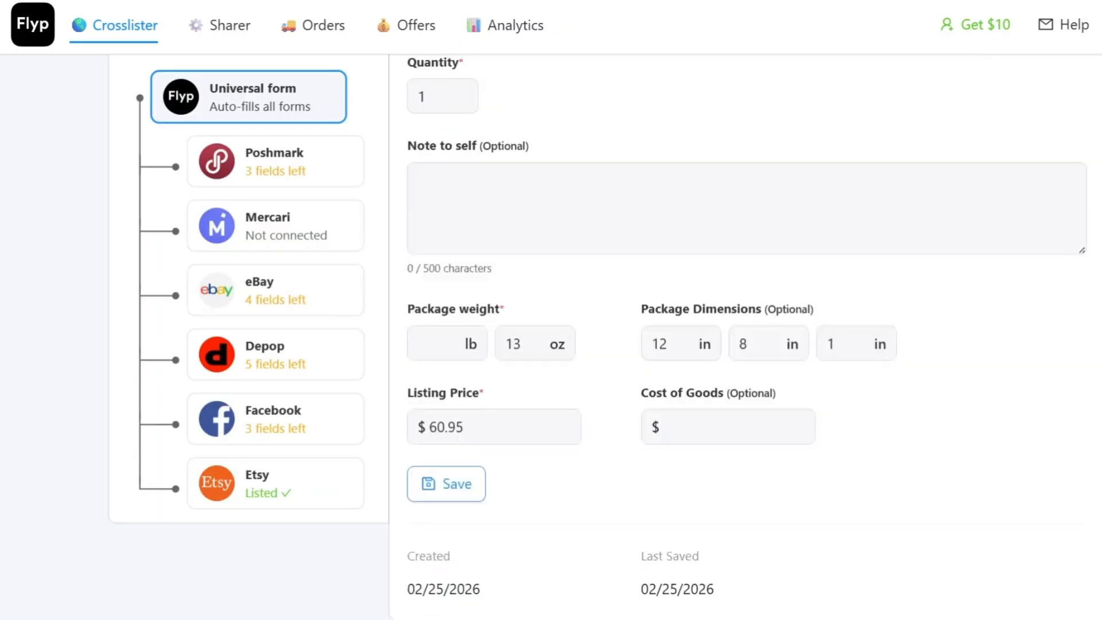
{"action": "scroll", "coordinate": [747, 345], "scroll_direction": "up", "scroll_amount": 10}
{"action": "scroll", "coordinate": [942, 210], "scroll_direction": "up", "scroll_amount": 7}
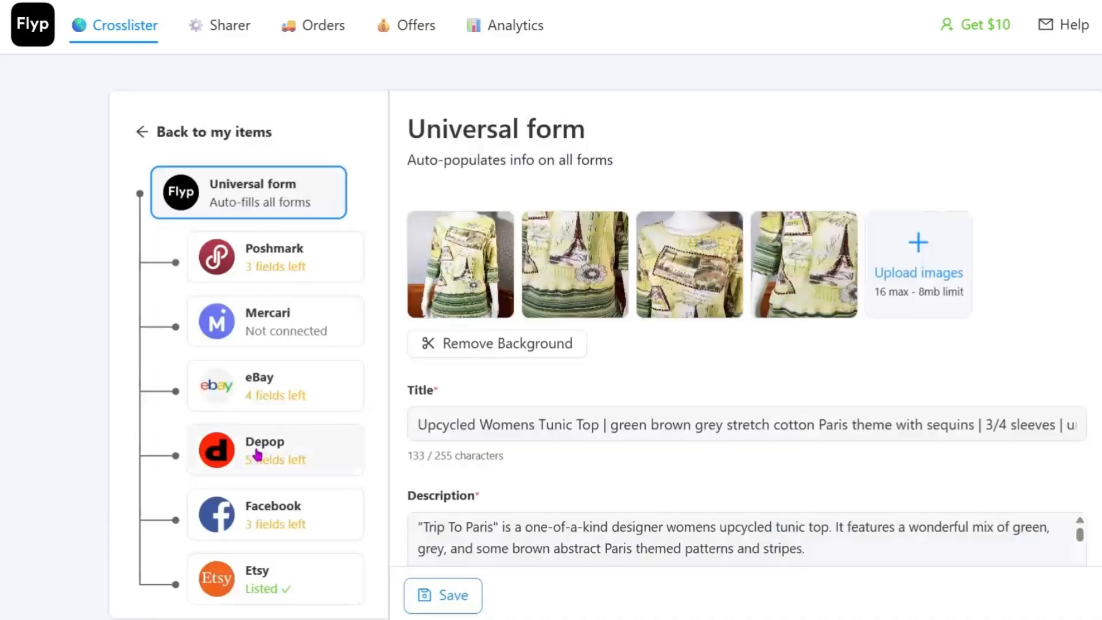
Step: Open the tunic top's Poshmark form and remove the divider after "Upcycled Womens Tunic Top" in the title
{"action": "left_click", "coordinate": [295, 275]}
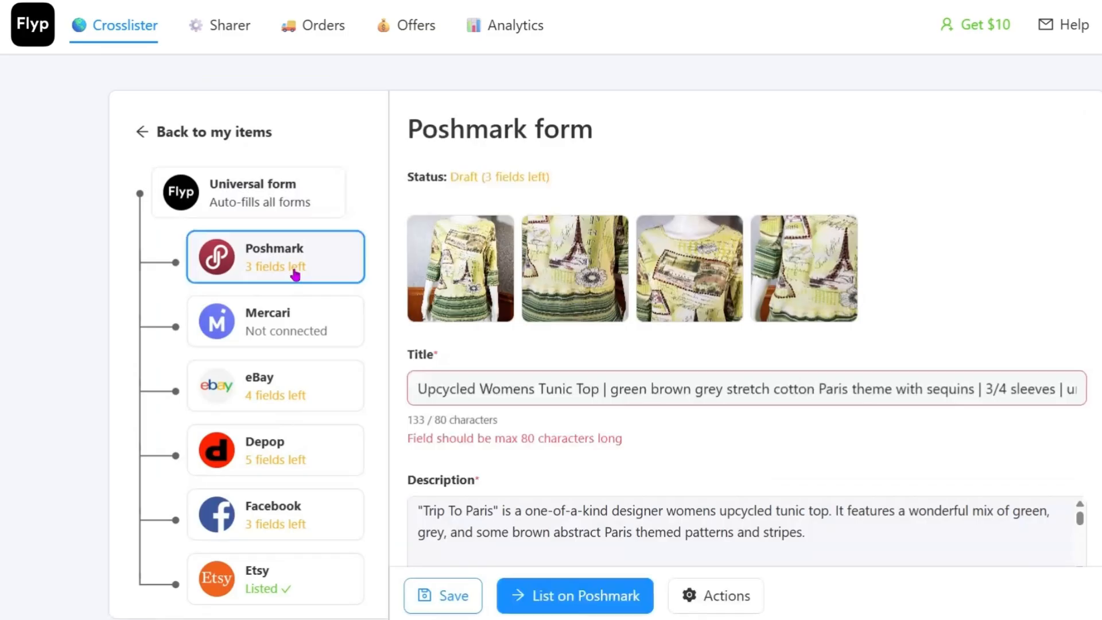
{"action": "left_click_drag", "start_coordinate": [418, 392], "coordinate": [1086, 392]}
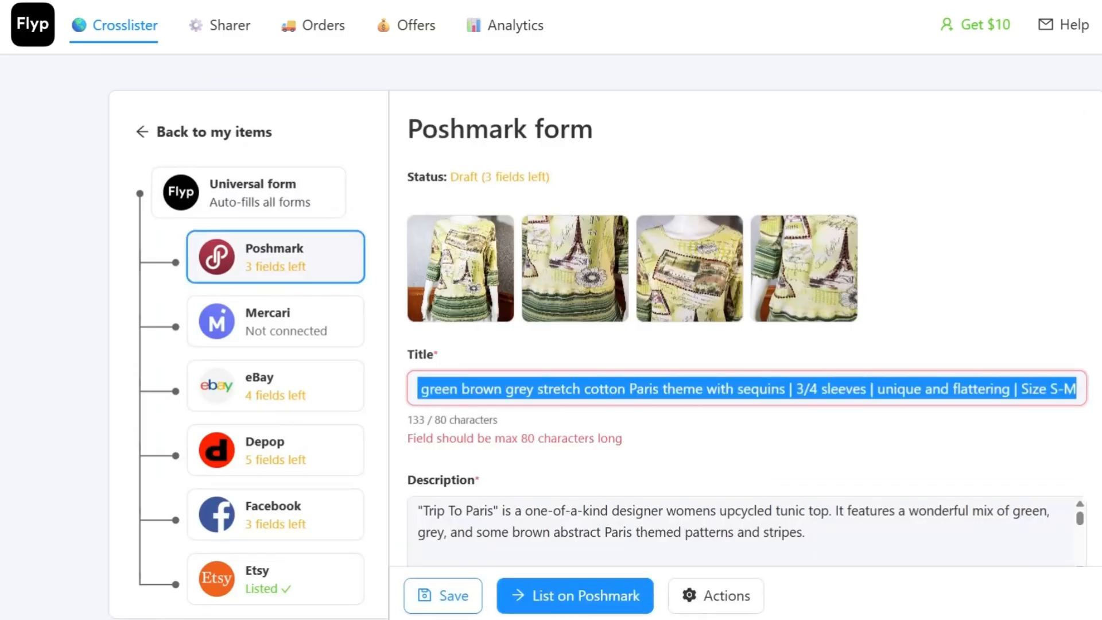
{"action": "left_click", "coordinate": [725, 389]}
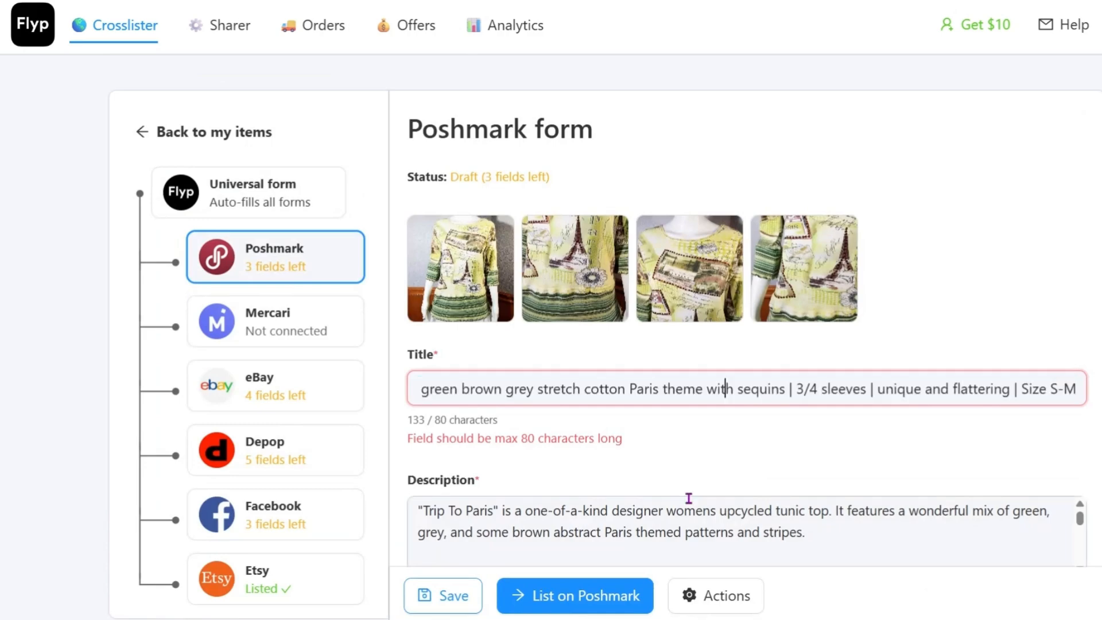
{"action": "left_click", "coordinate": [423, 393]}
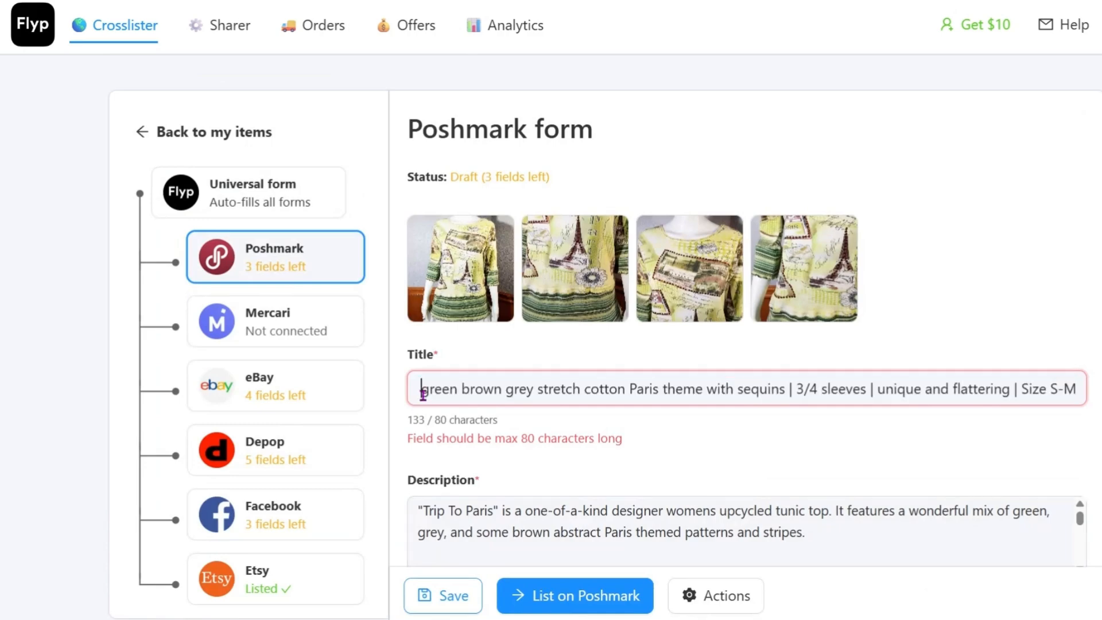
{"action": "key", "text": "Left"}
{"action": "key", "text": "Left"}
{"action": "key", "text": "Left"}
{"action": "key", "text": "Left"}
{"action": "key", "text": "Left"}
{"action": "key", "text": "Left"}
{"action": "key", "text": "Left"}
{"action": "key", "text": "Left"}
{"action": "key", "text": "Left"}
{"action": "key", "text": "Left"}
{"action": "key", "text": "Left"}
{"action": "key", "text": "Left"}
{"action": "key", "text": "Left"}
{"action": "key", "text": "Left"}
{"action": "key", "text": "Left"}
{"action": "key", "text": "Left"}
{"action": "key", "text": "Left"}
{"action": "key", "text": "Left"}
{"action": "key", "text": "Left"}
{"action": "key", "text": "Left"}
{"action": "key", "text": "Left"}
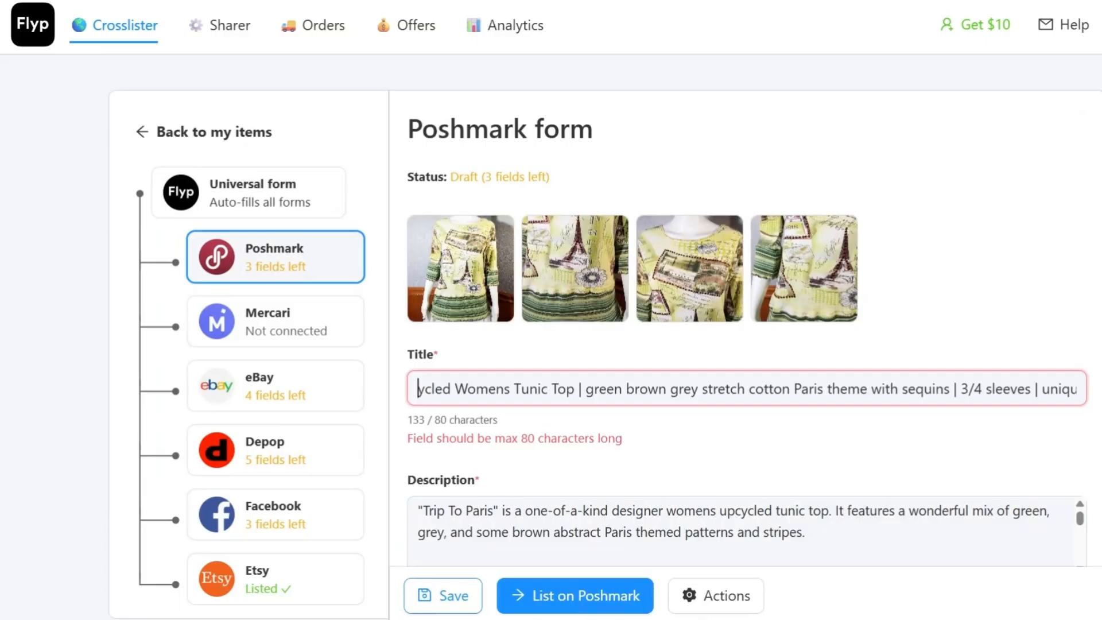
{"action": "key", "text": "Left"}
{"action": "key", "text": "Left"}
{"action": "key", "text": "Left"}
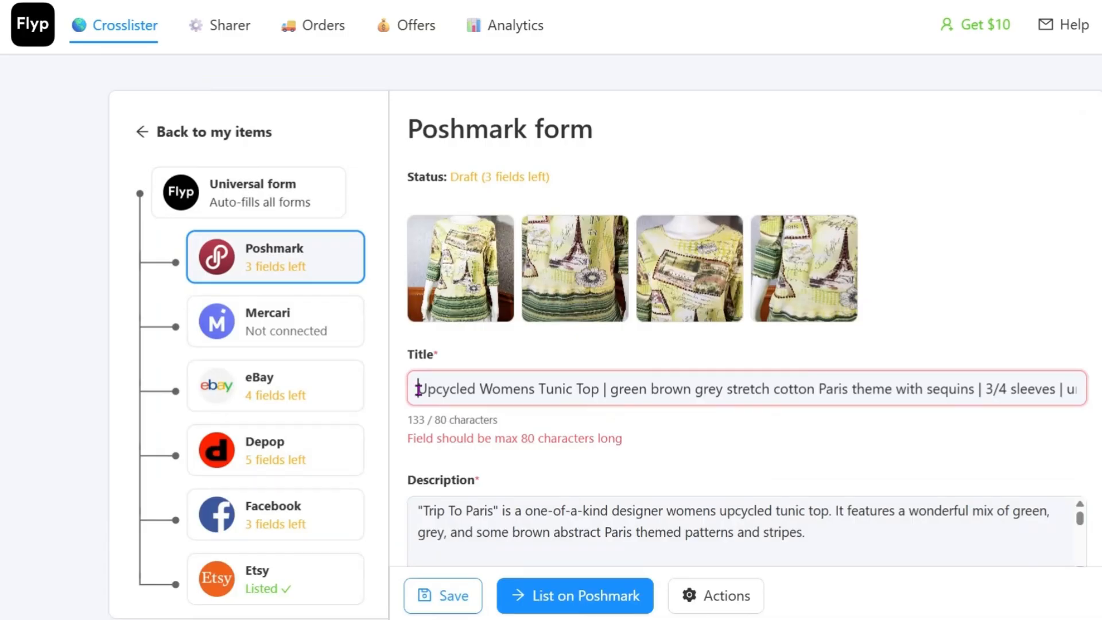
{"action": "left_click_drag", "start_coordinate": [418, 389], "coordinate": [607, 393]}
{"action": "left_click", "coordinate": [609, 391]}
{"action": "key", "text": "BackSpace"}
{"action": "key", "text": "BackSpace"}
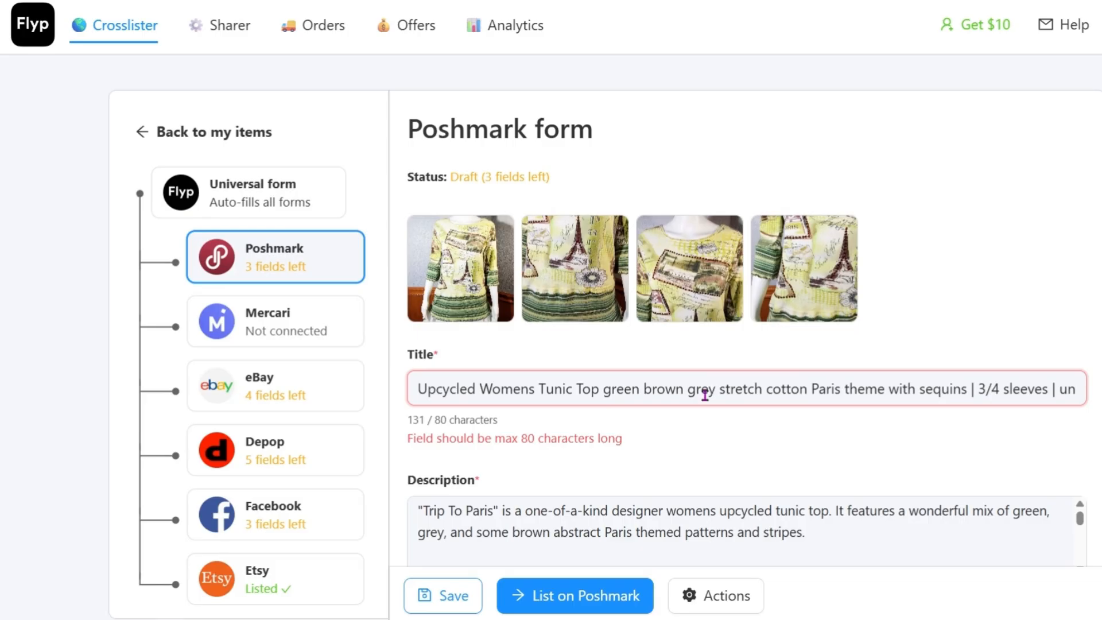
Step: Remove "grey", "with" and the divider before "3/4 sleeves" from the Poshmark title
{"action": "double_click", "coordinate": [705, 393]}
{"action": "key", "text": "BackSpace"}
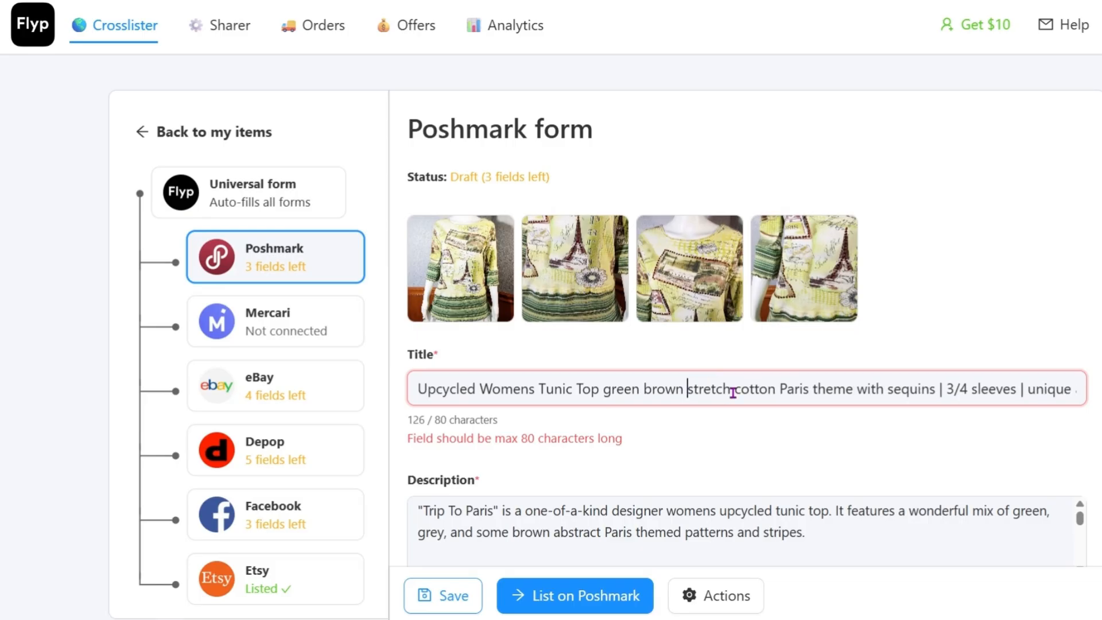
{"action": "left_click", "coordinate": [775, 390]}
{"action": "left_click_drag", "start_coordinate": [853, 395], "coordinate": [885, 392]}
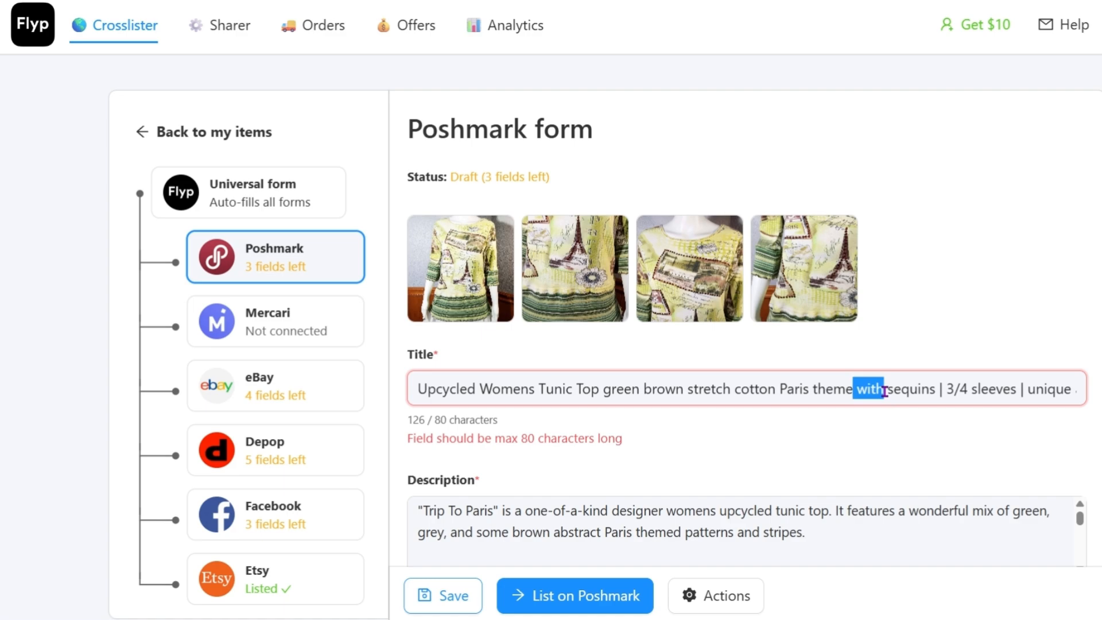
{"action": "key", "text": "BackSpace"}
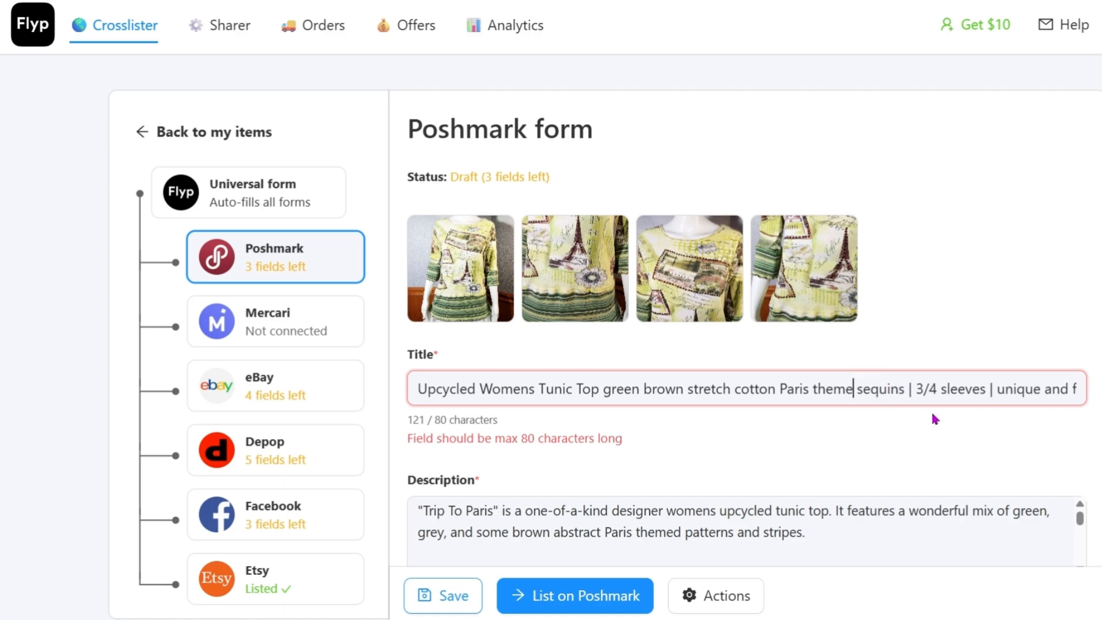
{"action": "left_click", "coordinate": [914, 390]}
{"action": "key", "text": "BackSpace"}
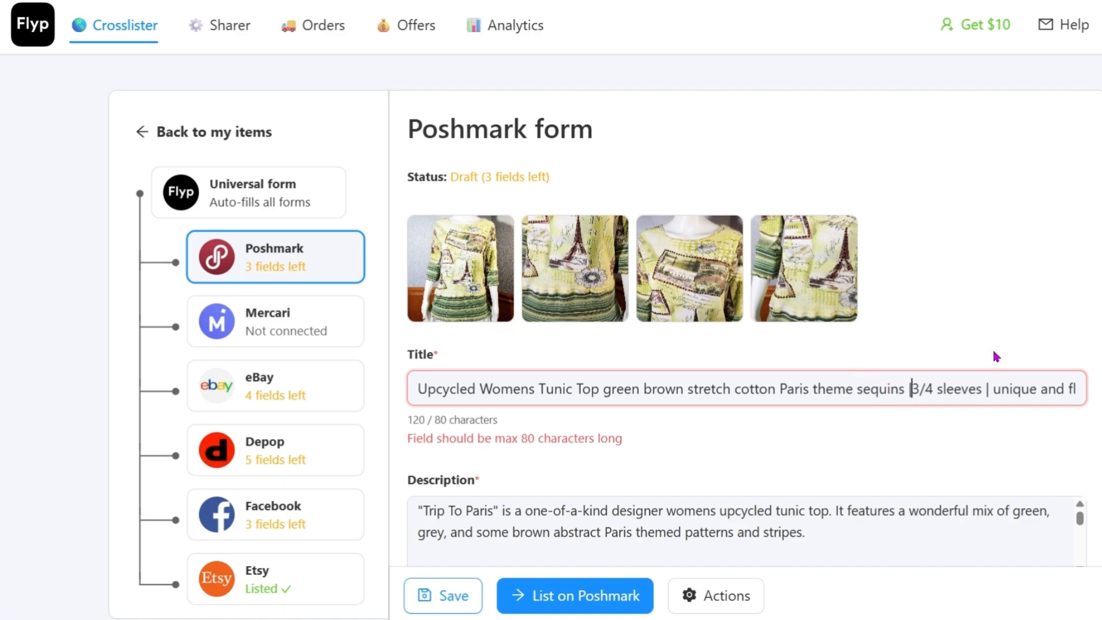
{"action": "key", "text": "BackSpace"}
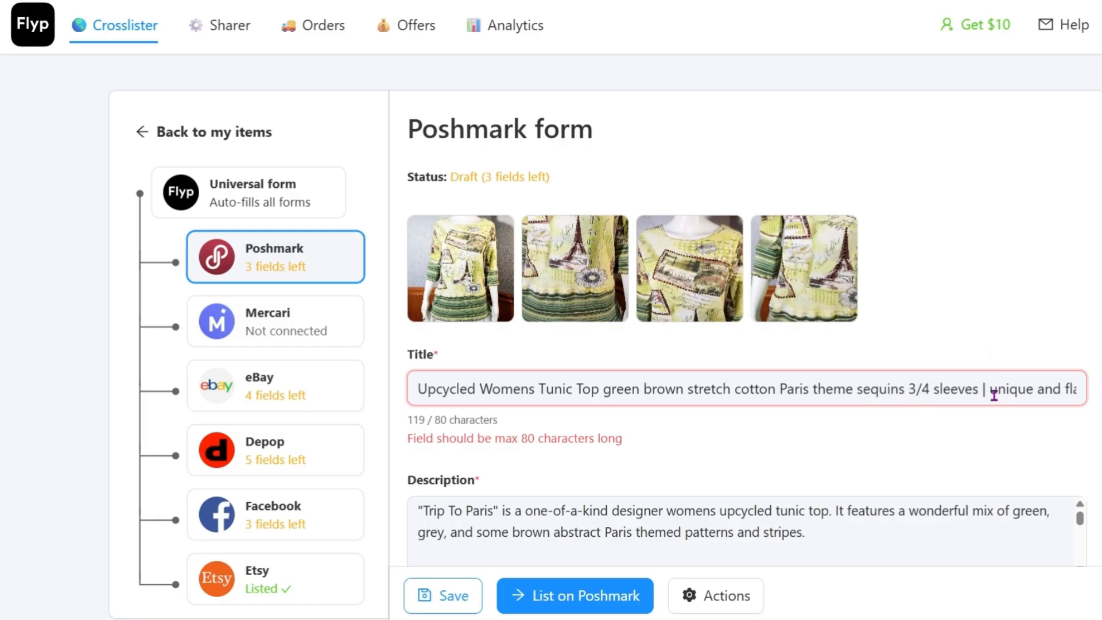
Step: Shorten the Poshmark title to "Upcycled Womens Tunic Top green brown cotton Paris theme sequins 3/4 sleeves S-M"
{"action": "key", "text": "End"}
{"action": "key", "text": "End"}
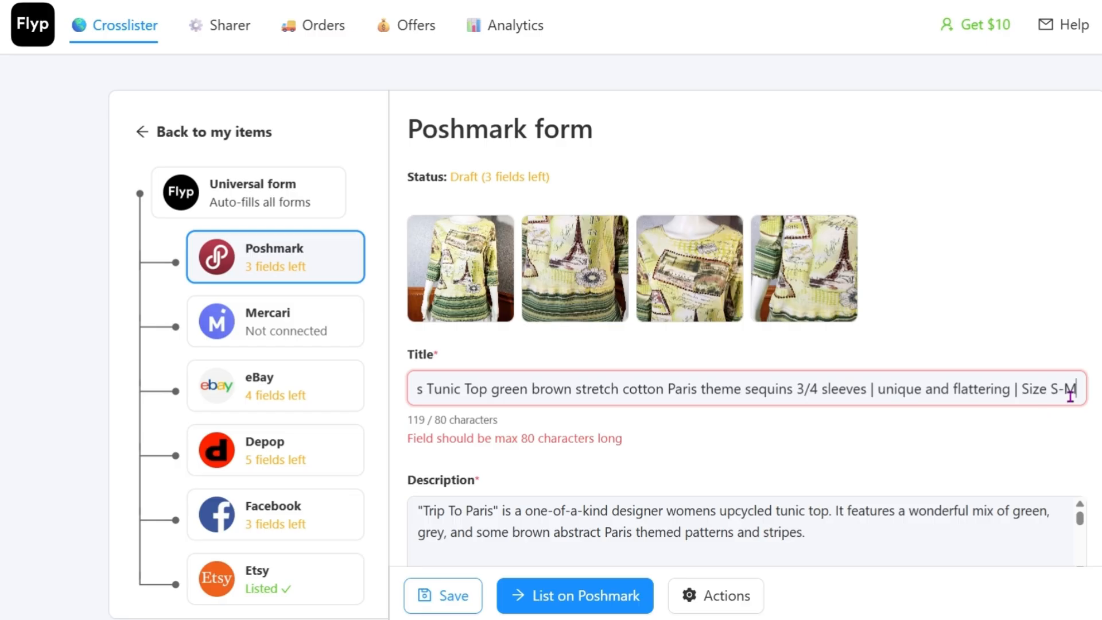
{"action": "left_click_drag", "start_coordinate": [1021, 390], "coordinate": [871, 401]}
{"action": "key", "text": "BackSpace"}
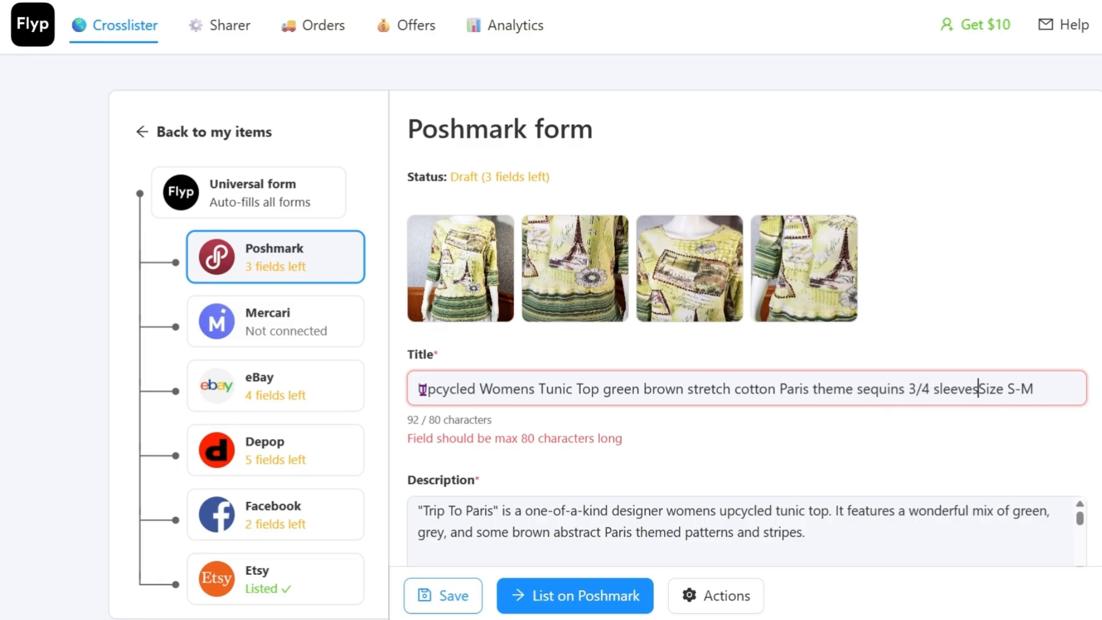
{"action": "left_click_drag", "start_coordinate": [422, 390], "coordinate": [1049, 391]}
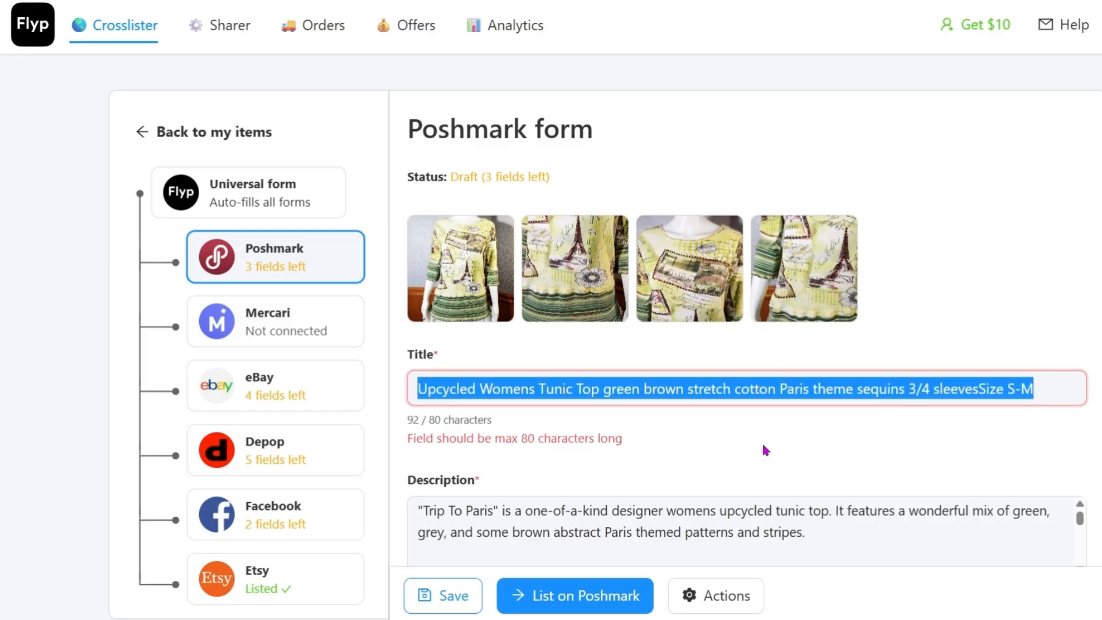
{"action": "type", "text": "Upcycled Womens Tunic Top green brown cotton Paris theme sequins 3/4 sleeves S-M"}
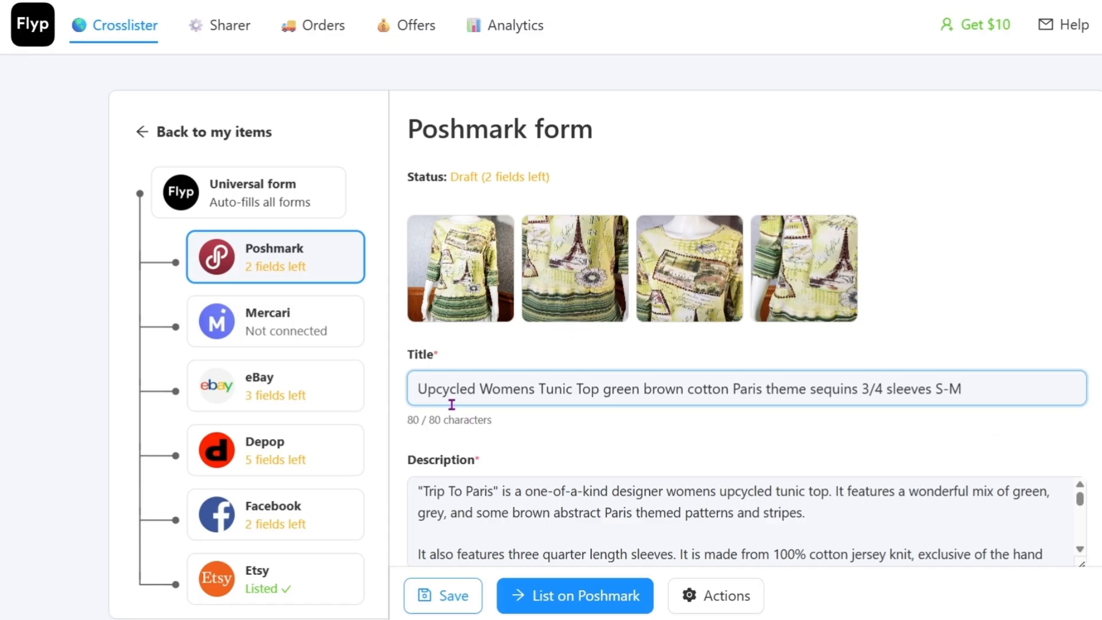
{"action": "left_click", "coordinate": [608, 391]}
Step: Remove blank lines between the paragraphs above the body measurements in the Poshmark description
{"action": "scroll", "coordinate": [795, 428], "scroll_direction": "down", "scroll_amount": 4}
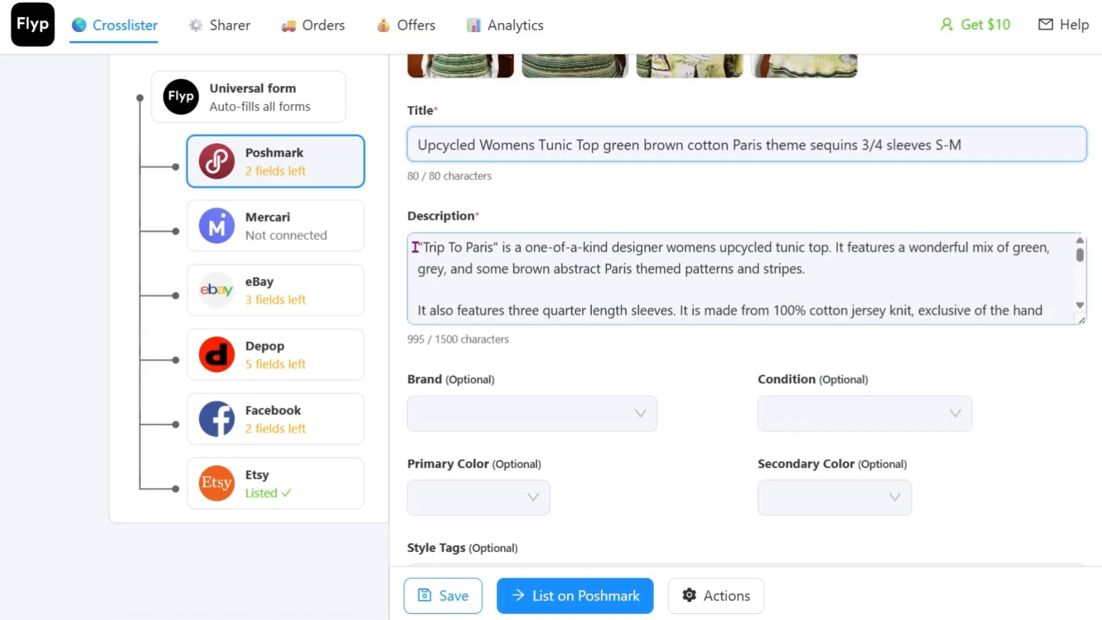
{"action": "left_click", "coordinate": [777, 241]}
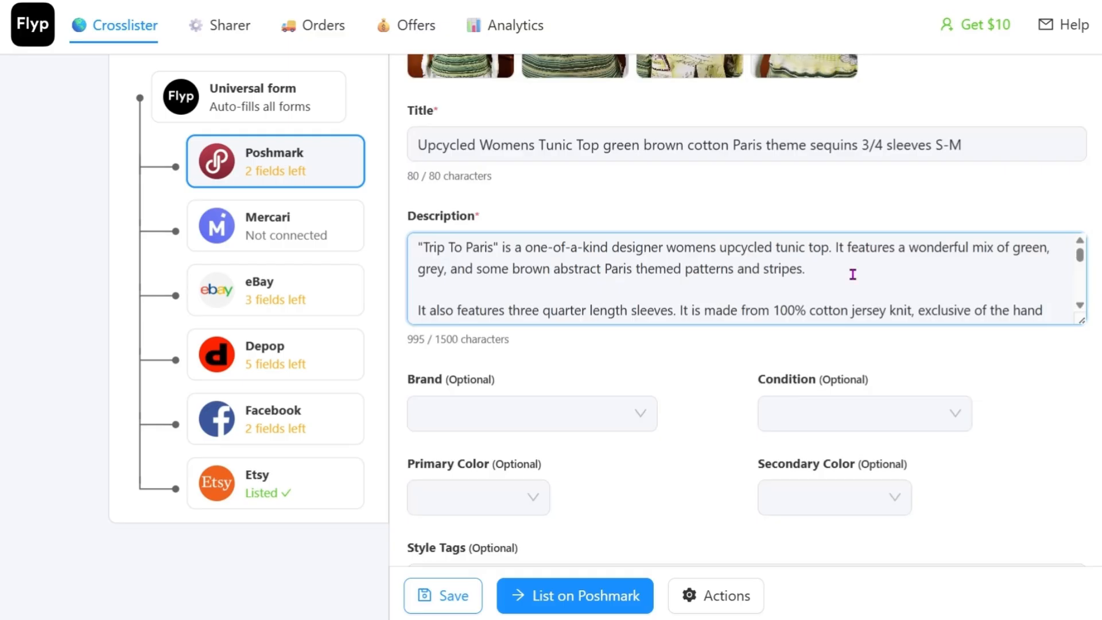
{"action": "key", "text": "BackSpace"}
{"action": "left_click", "coordinate": [1080, 306]}
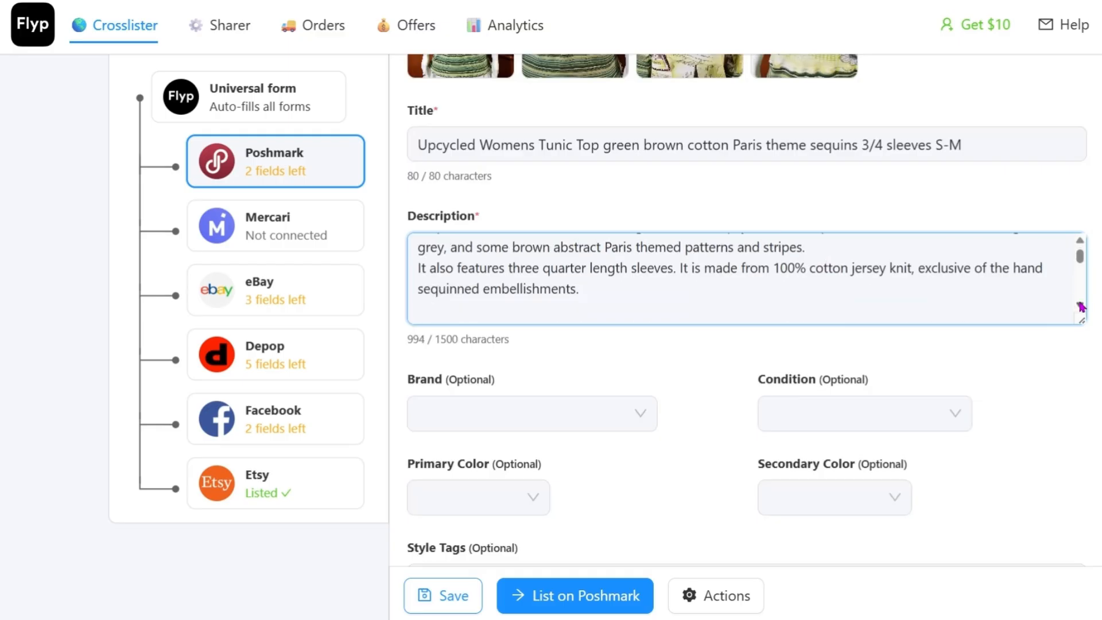
{"action": "left_click", "coordinate": [1081, 307]}
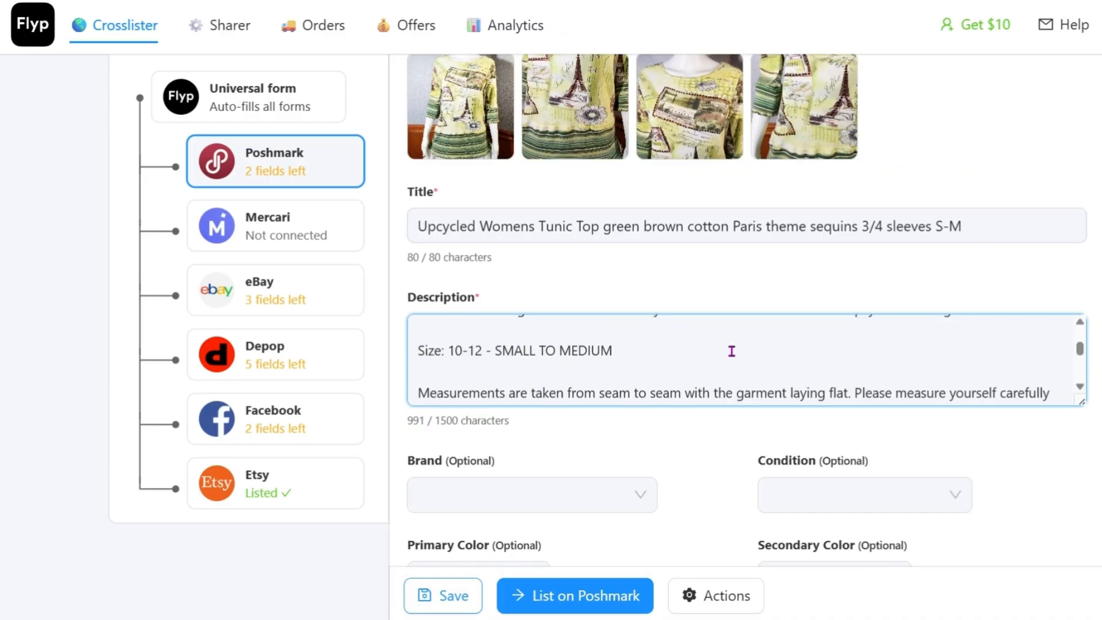
{"action": "key", "text": "BackSpace"}
Step: Delete the offer to make a similar garment from the description's closing sentence, ending it with a period after "questions"
{"action": "scroll", "coordinate": [732, 351], "scroll_direction": "down", "scroll_amount": 1}
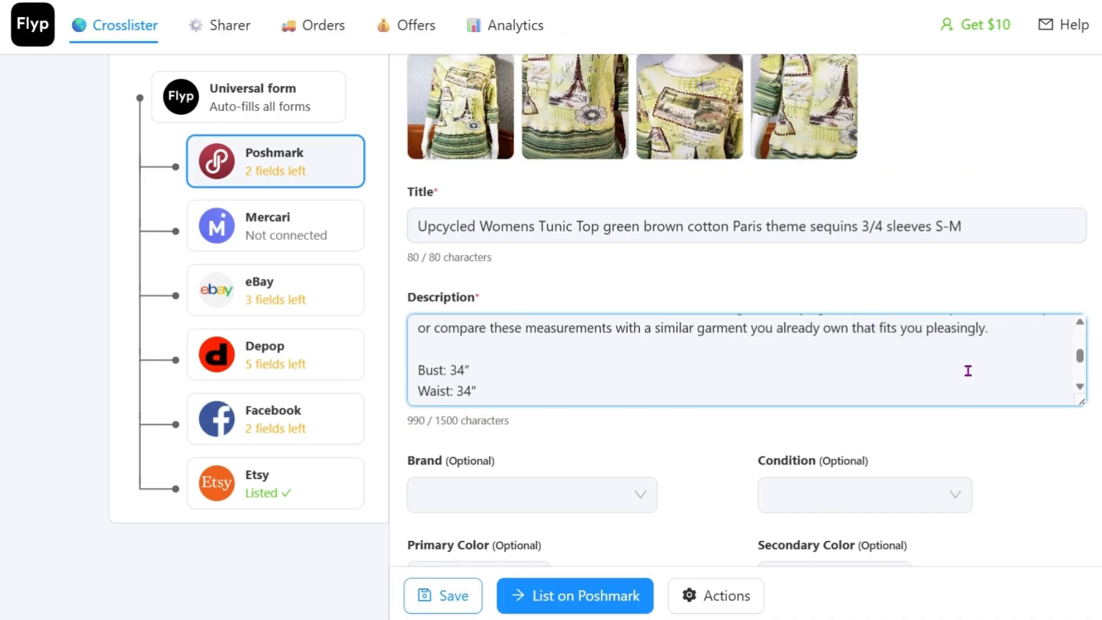
{"action": "left_click", "coordinate": [1080, 387]}
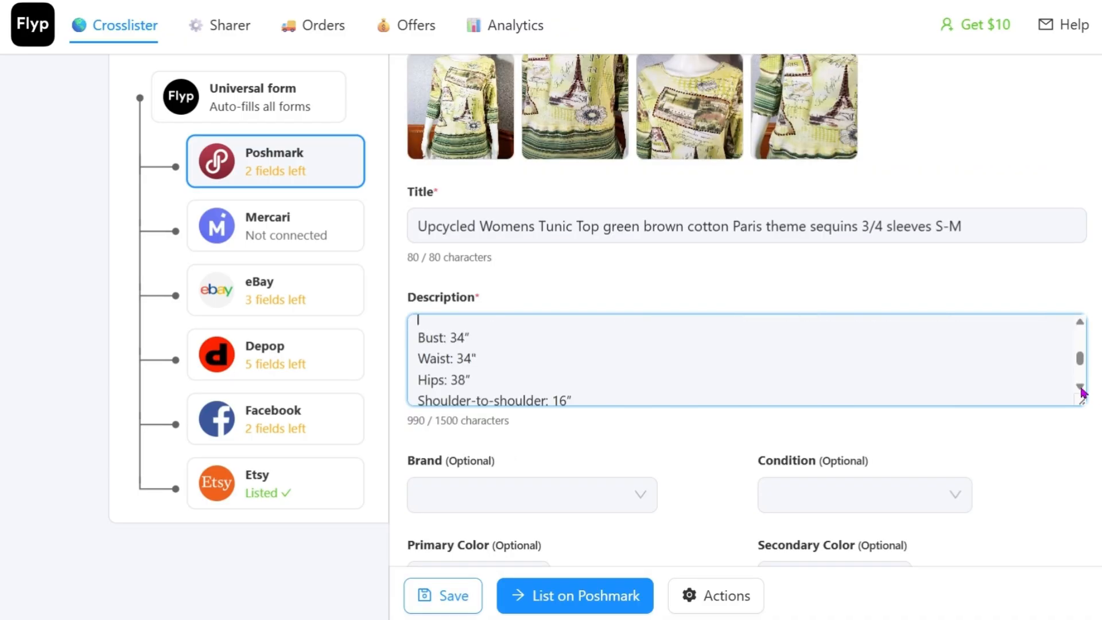
{"action": "left_click", "coordinate": [1080, 387]}
{"action": "left_click", "coordinate": [1080, 387]}
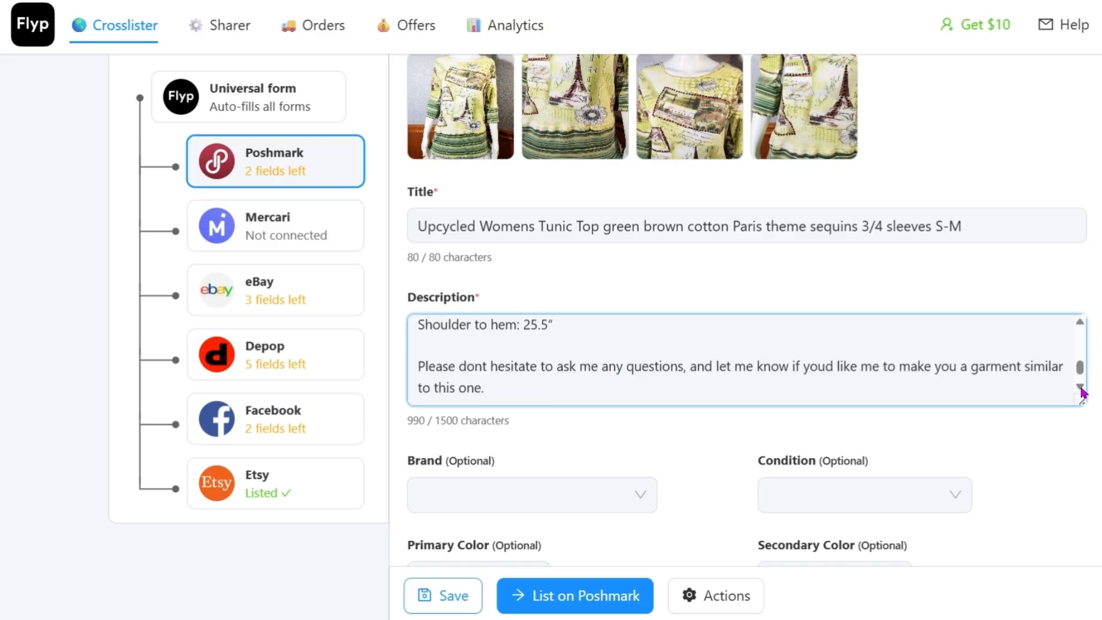
{"action": "left_click", "coordinate": [1080, 387]}
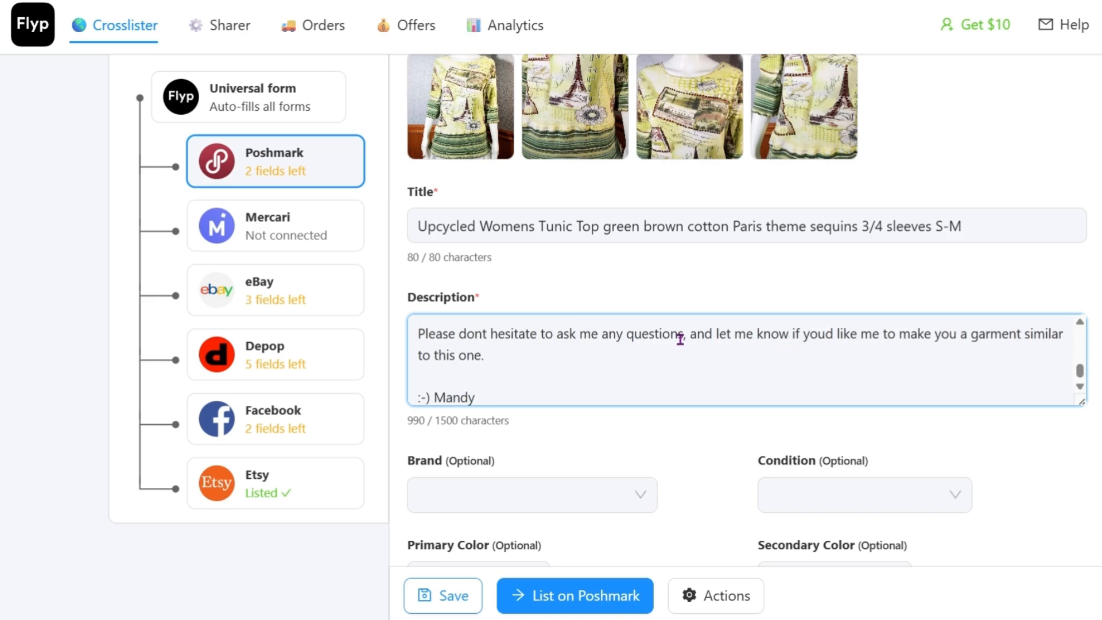
{"action": "left_click_drag", "start_coordinate": [686, 339], "coordinate": [723, 348]}
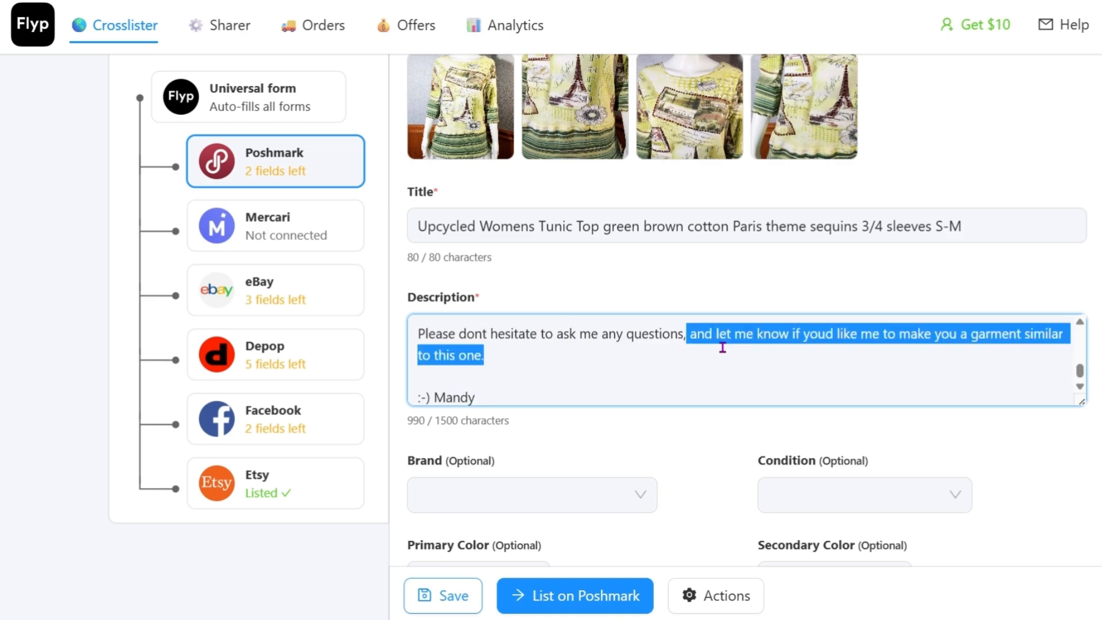
{"action": "key", "text": "BackSpace"}
{"action": "key", "text": "BackSpace"}
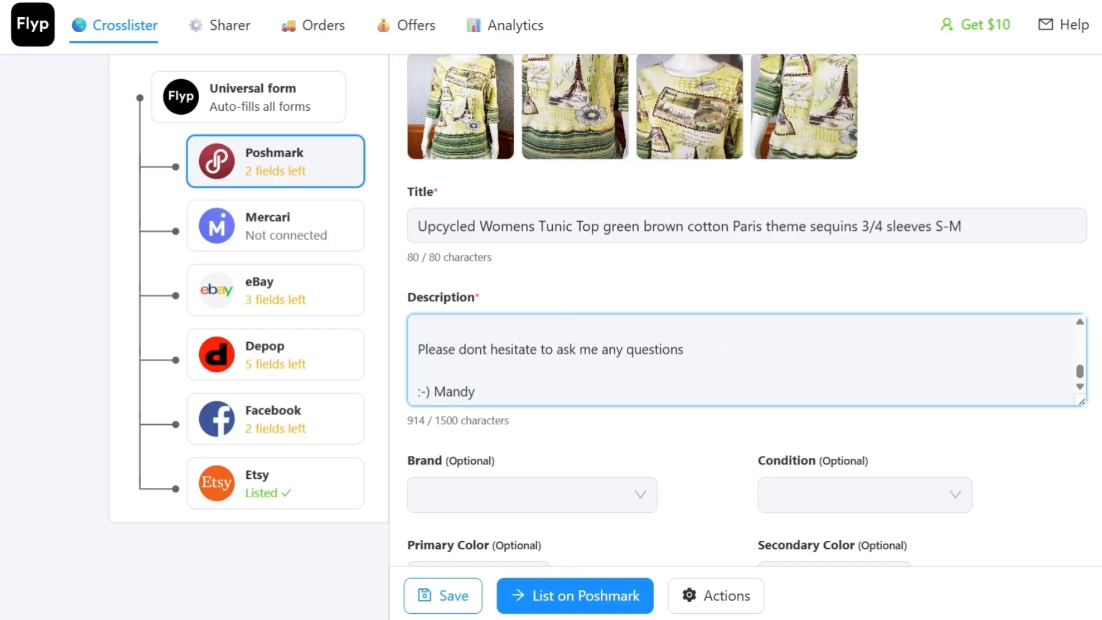
{"action": "type", "text": "."}
Step: Remove the blank line between the description's closing sentence and the seller's sign-off
{"action": "scroll", "coordinate": [727, 344], "scroll_direction": "up", "scroll_amount": 3}
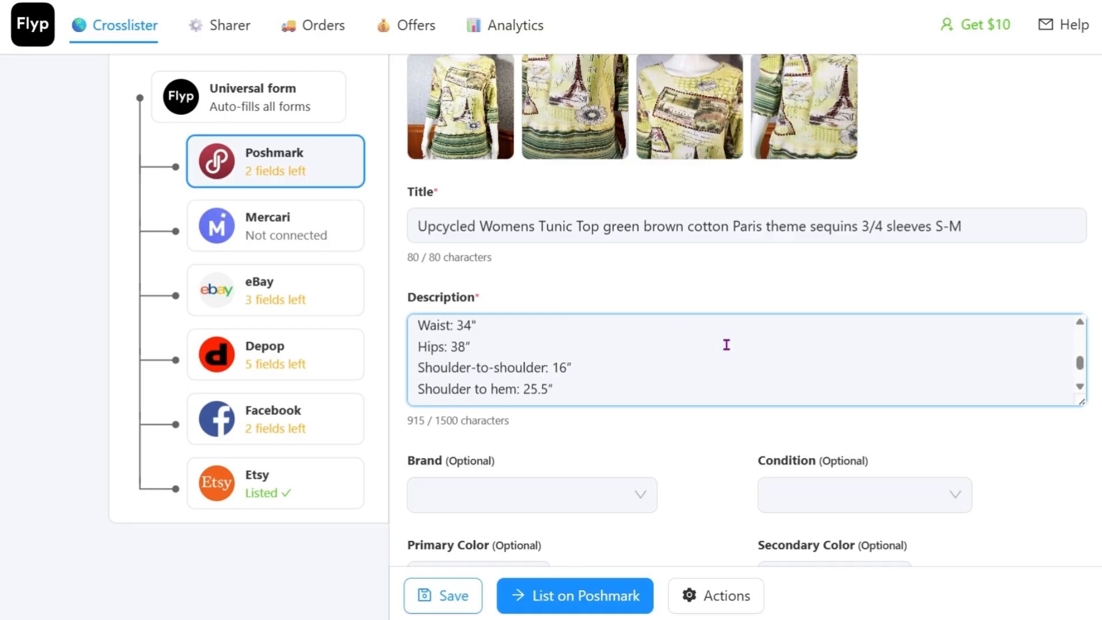
{"action": "scroll", "coordinate": [725, 346], "scroll_direction": "down", "scroll_amount": 3}
{"action": "left_click", "coordinate": [560, 368]}
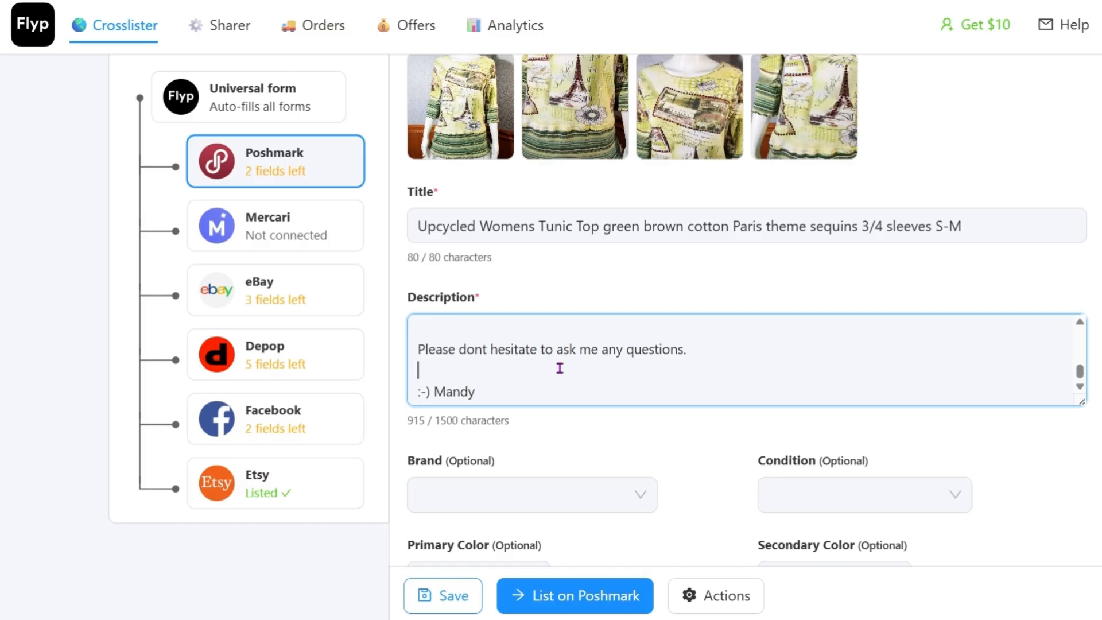
{"action": "key", "text": "BackSpace"}
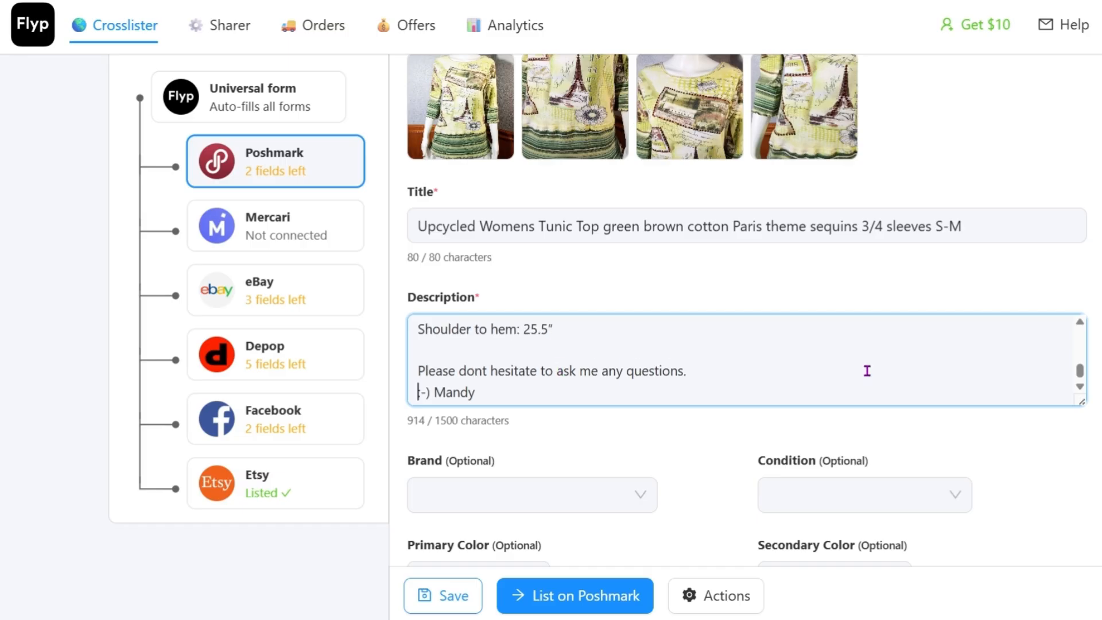
Step: Set the Poshmark brand to the seller's full name as a custom brand
{"action": "left_click", "coordinate": [484, 493]}
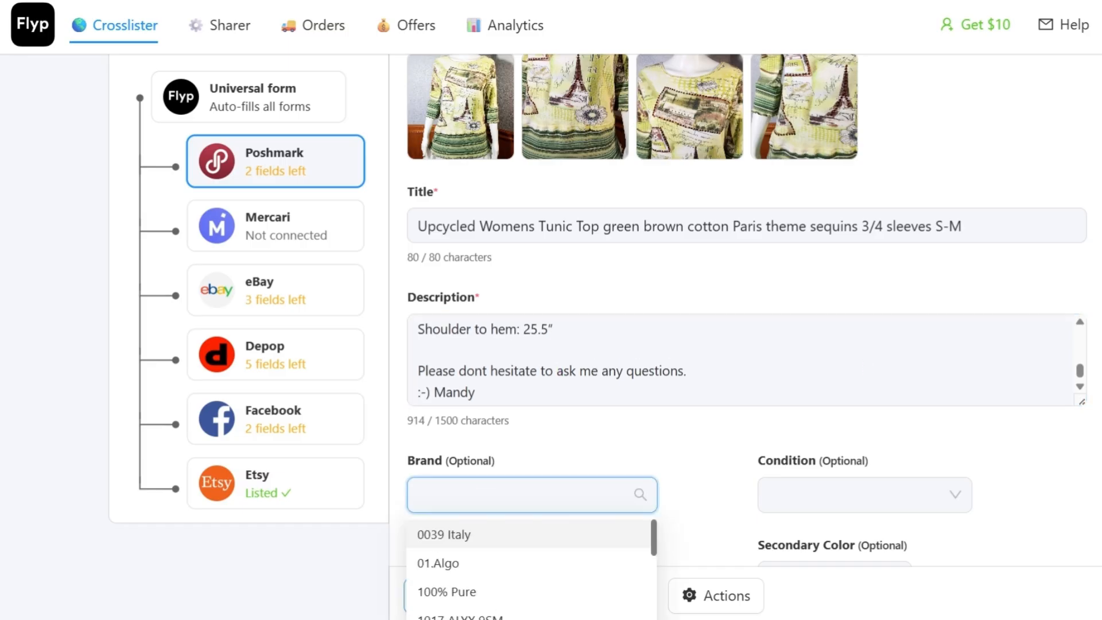
{"action": "scroll", "coordinate": [746, 345], "scroll_direction": "down", "scroll_amount": 3}
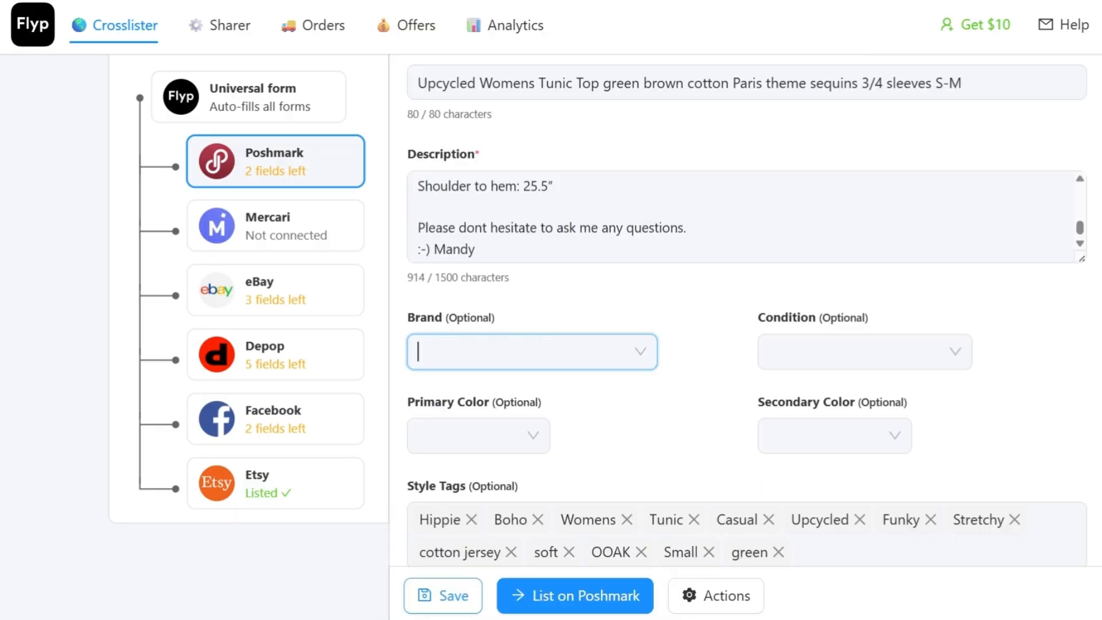
{"action": "type", "text": "Mandy"}
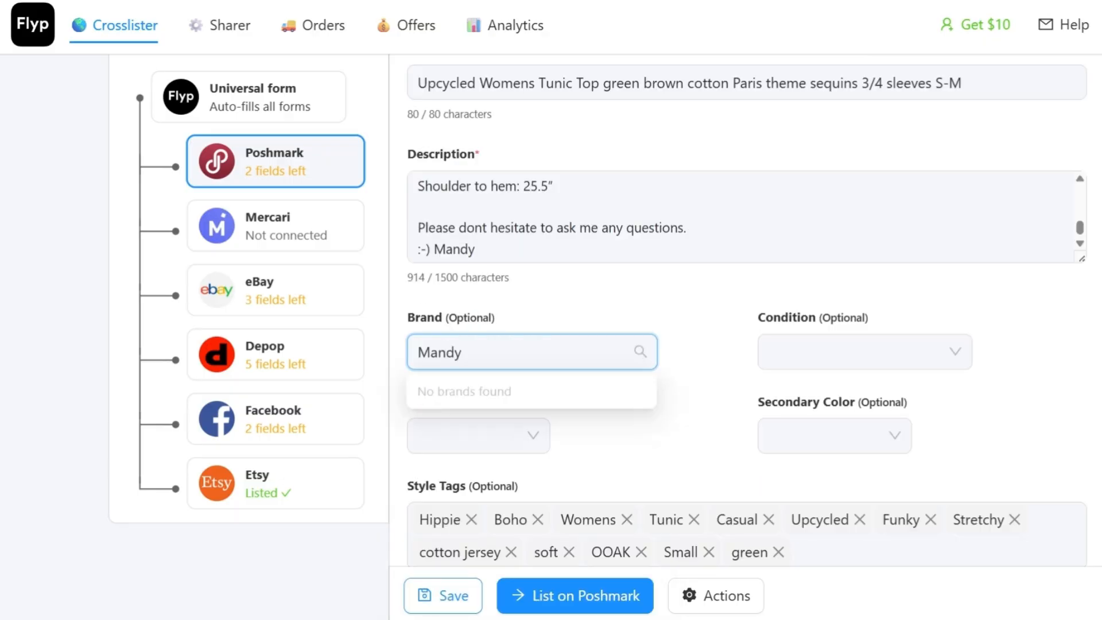
{"action": "type", "text": " Wi"}
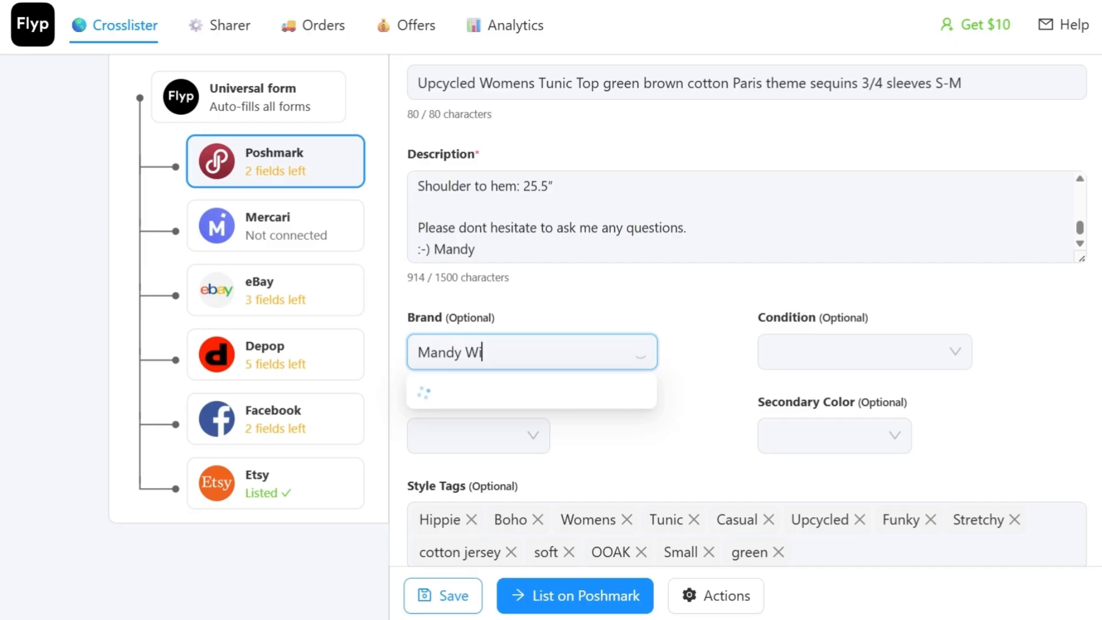
{"action": "type", "text": "ldman"}
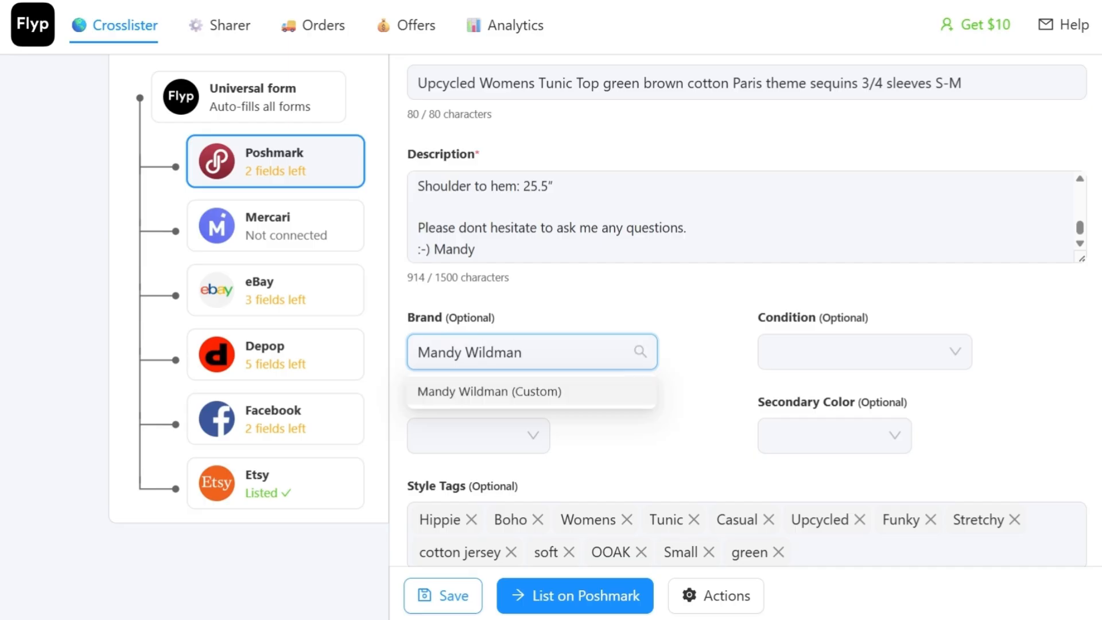
{"action": "left_click", "coordinate": [509, 391]}
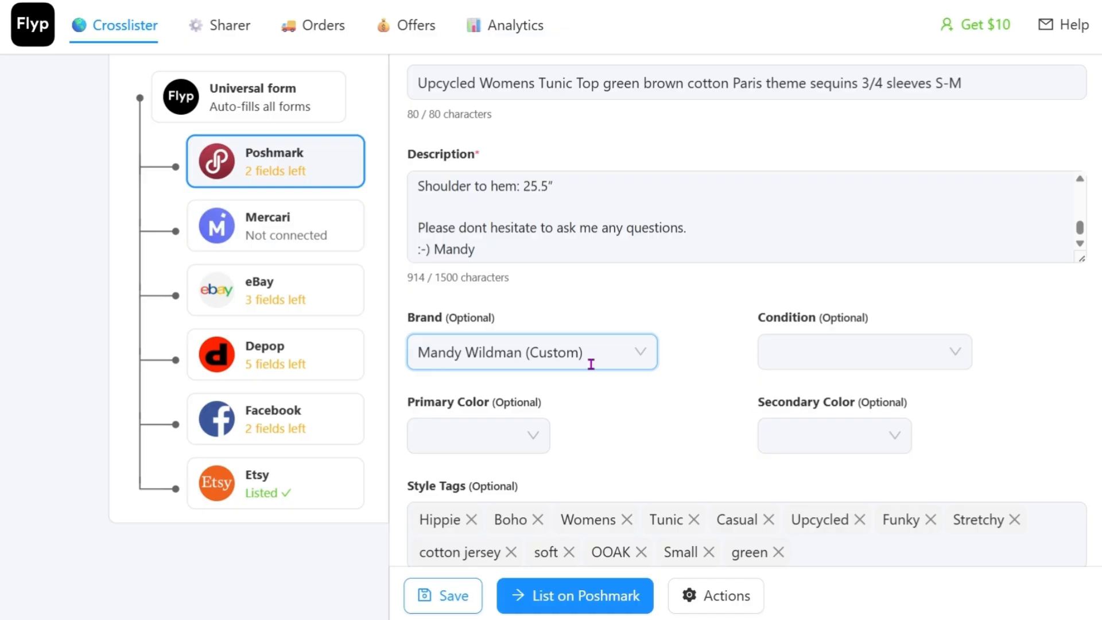
Step: Set the Poshmark condition to New With Tags (NWT) and the colors to Green as primary and Brown as secondary
{"action": "left_click", "coordinate": [824, 354]}
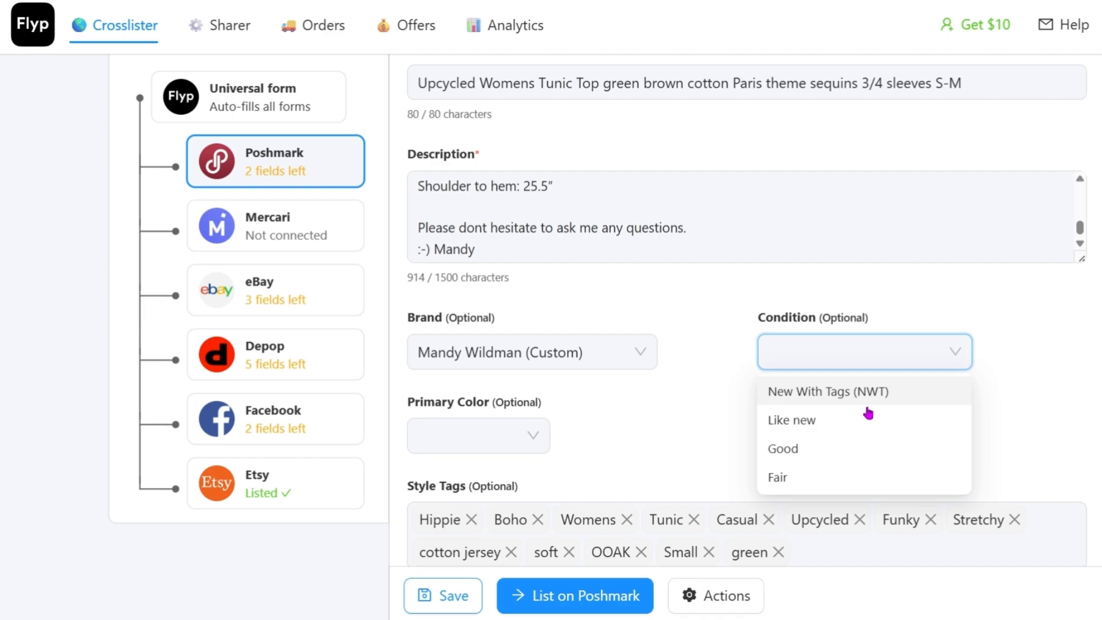
{"action": "left_click", "coordinate": [876, 403]}
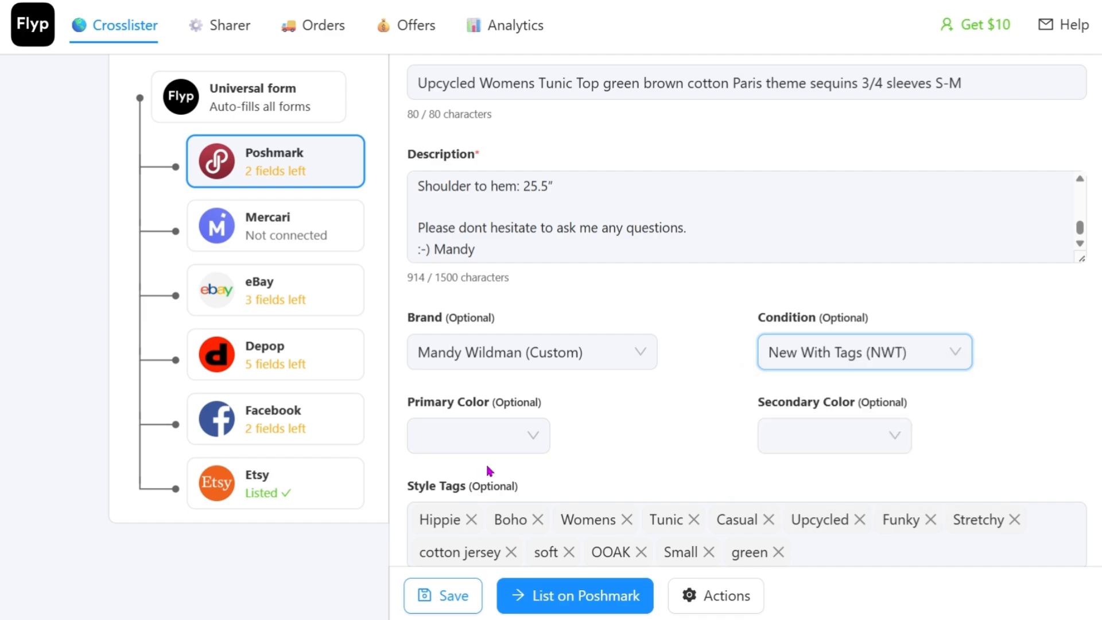
{"action": "left_click", "coordinate": [459, 440]}
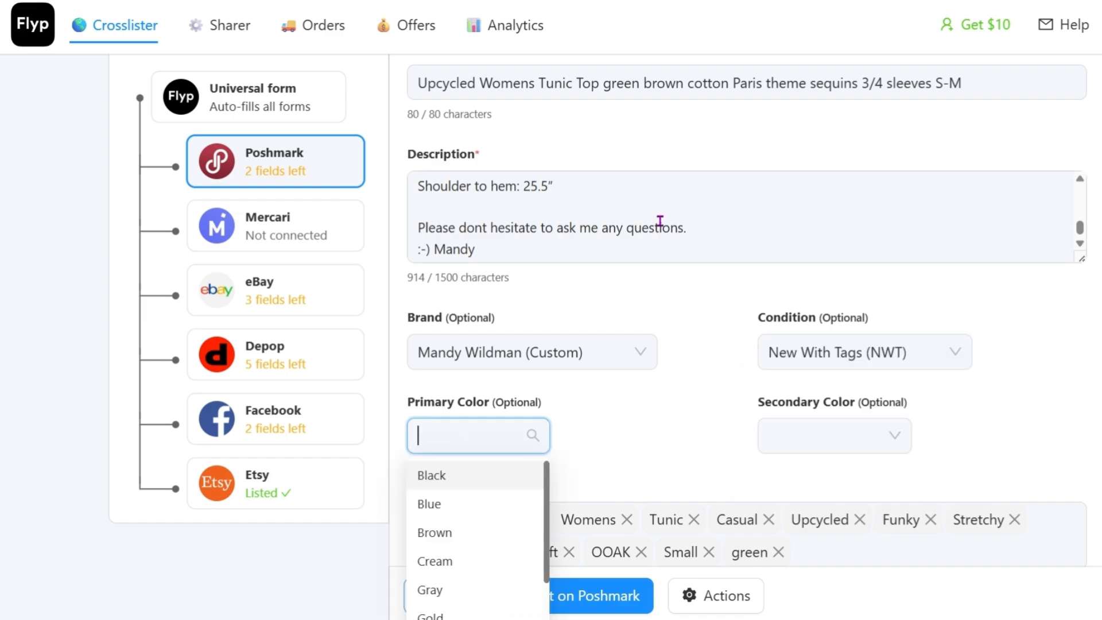
{"action": "scroll", "coordinate": [747, 215], "scroll_direction": "up", "scroll_amount": 10}
{"action": "scroll", "coordinate": [814, 210], "scroll_direction": "up", "scroll_amount": 5}
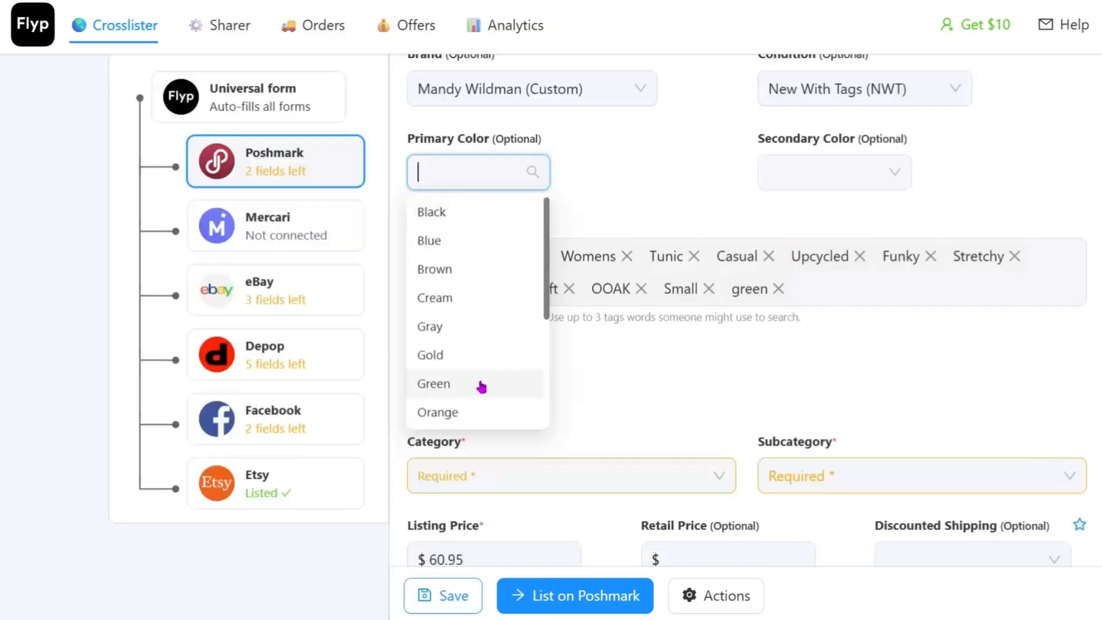
{"action": "left_click", "coordinate": [481, 387]}
{"action": "left_click", "coordinate": [820, 179]}
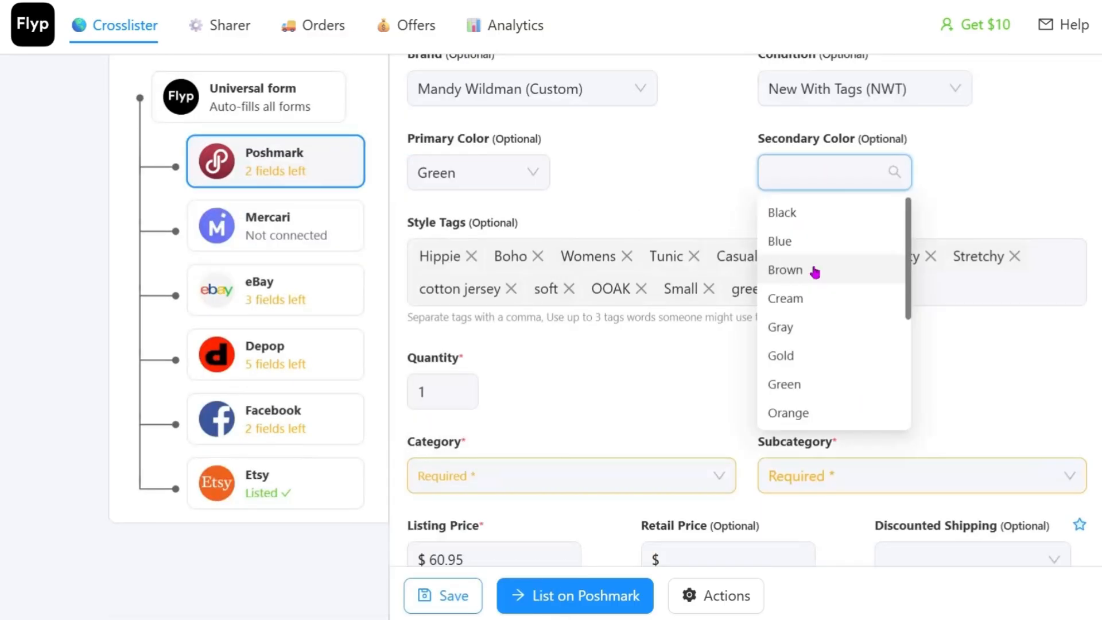
{"action": "left_click", "coordinate": [815, 272]}
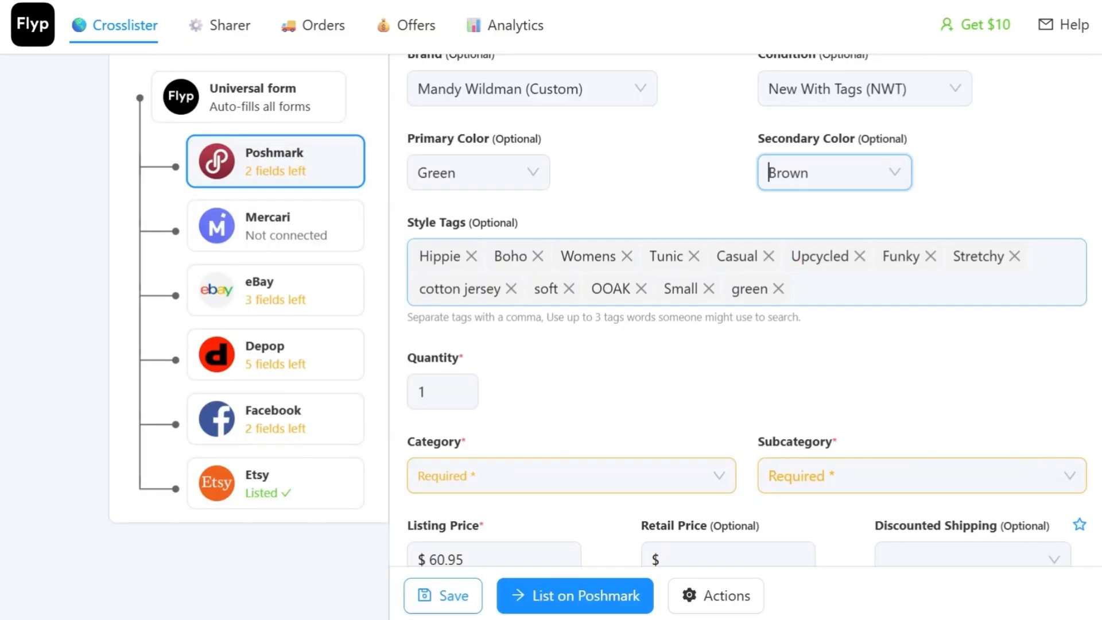
Step: Add the style tags "stripe" and "sequins" to the Poshmark form
{"action": "scroll", "coordinate": [746, 310], "scroll_direction": "down", "scroll_amount": 2}
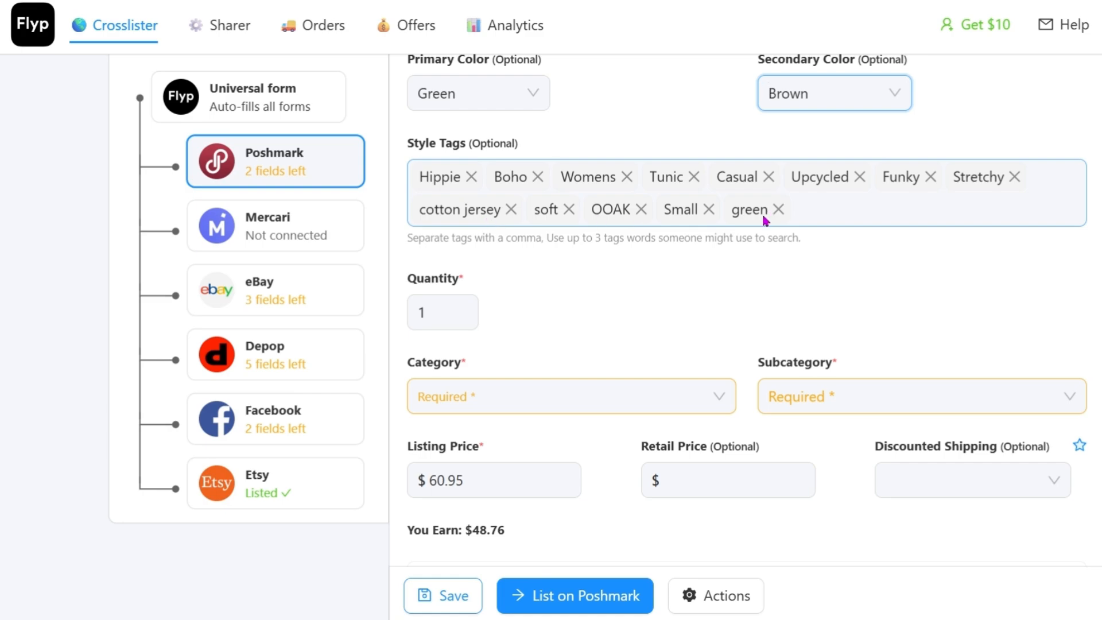
{"action": "left_click", "coordinate": [837, 212]}
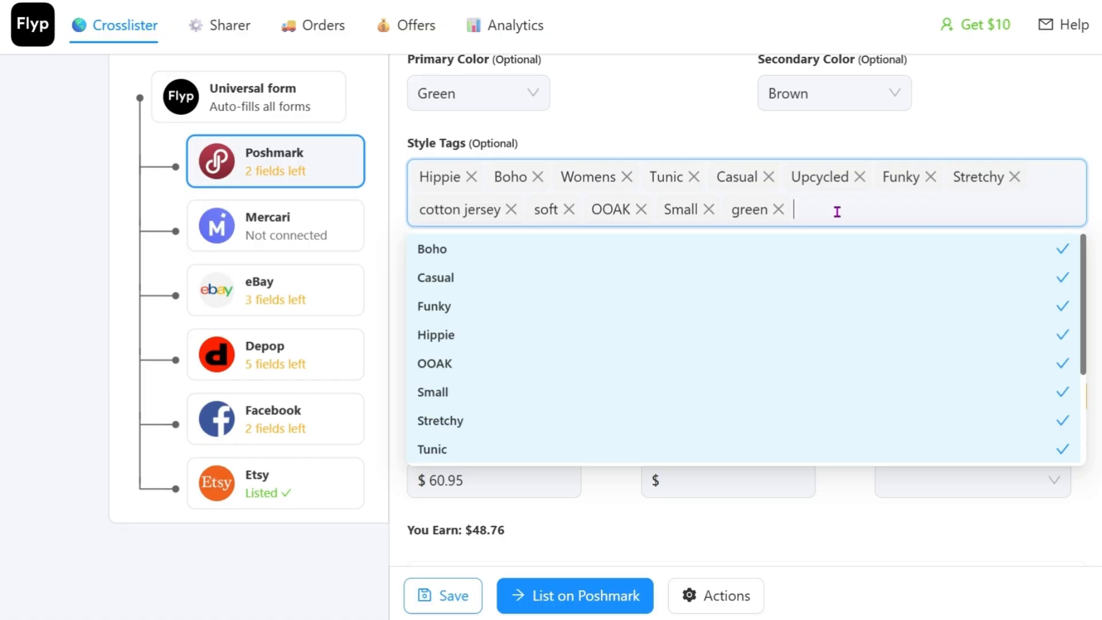
{"action": "type", "text": "stripe"}
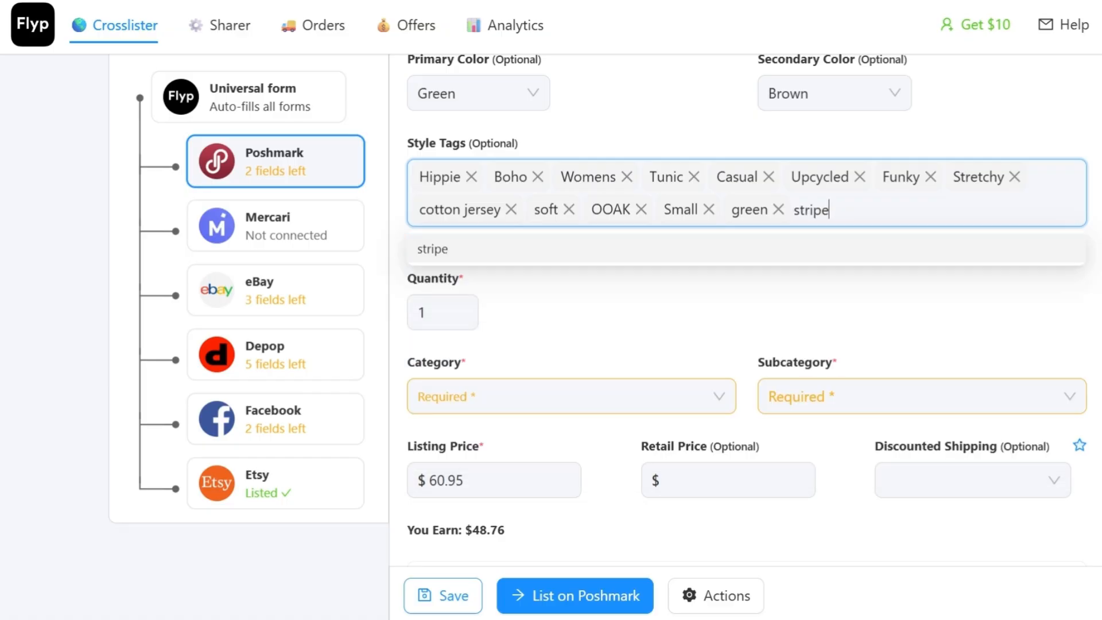
{"action": "key", "text": "Return"}
{"action": "type", "text": "sequins"}
{"action": "key", "text": "Return"}
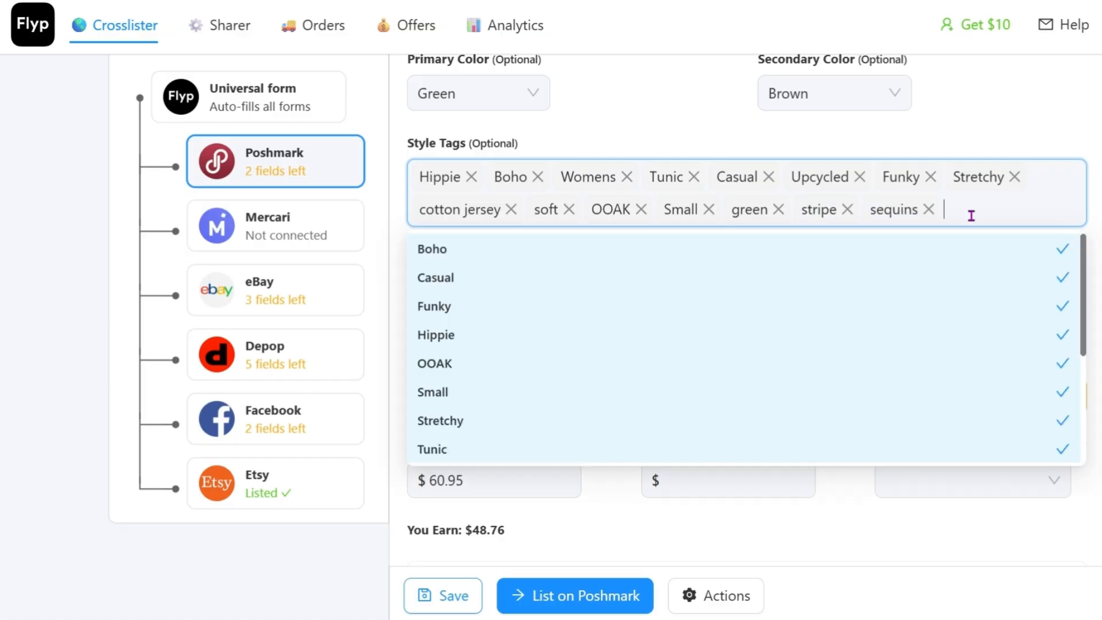
{"action": "key", "text": "Escape"}
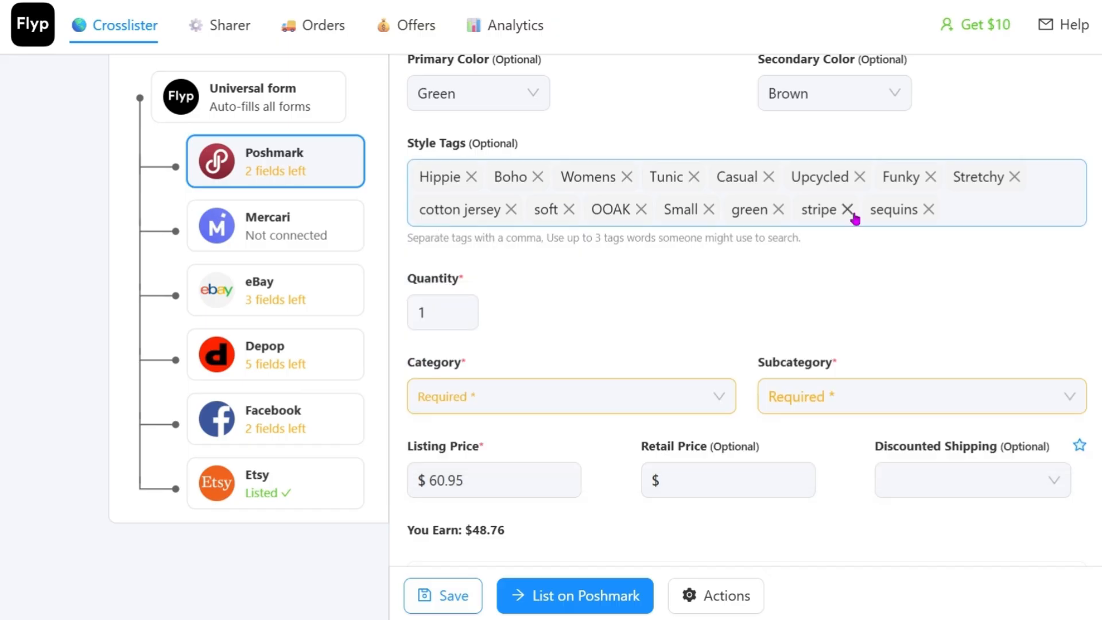
Step: Set the Poshmark category to Women > Tops
{"action": "scroll", "coordinate": [936, 233], "scroll_direction": "down", "scroll_amount": 2}
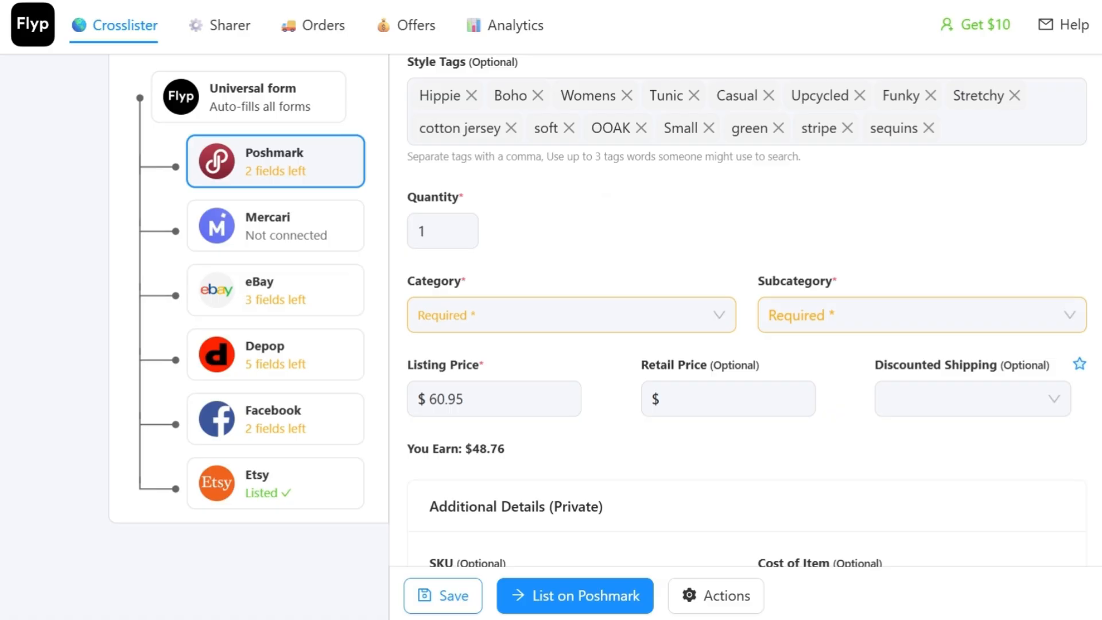
{"action": "scroll", "coordinate": [747, 310], "scroll_direction": "down", "scroll_amount": 1}
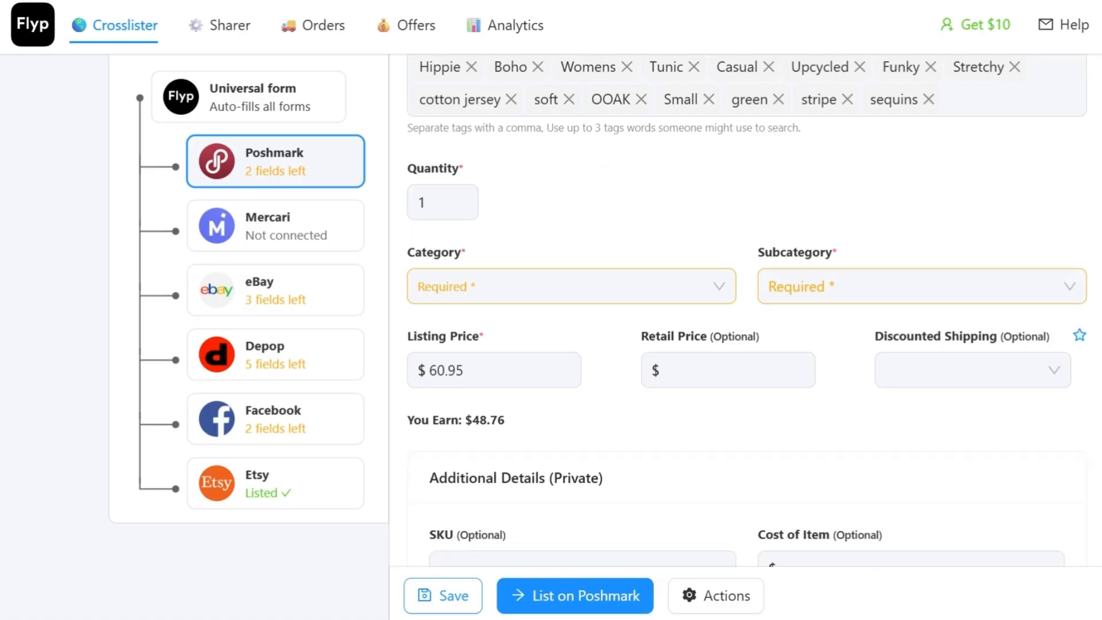
{"action": "left_click", "coordinate": [527, 296]}
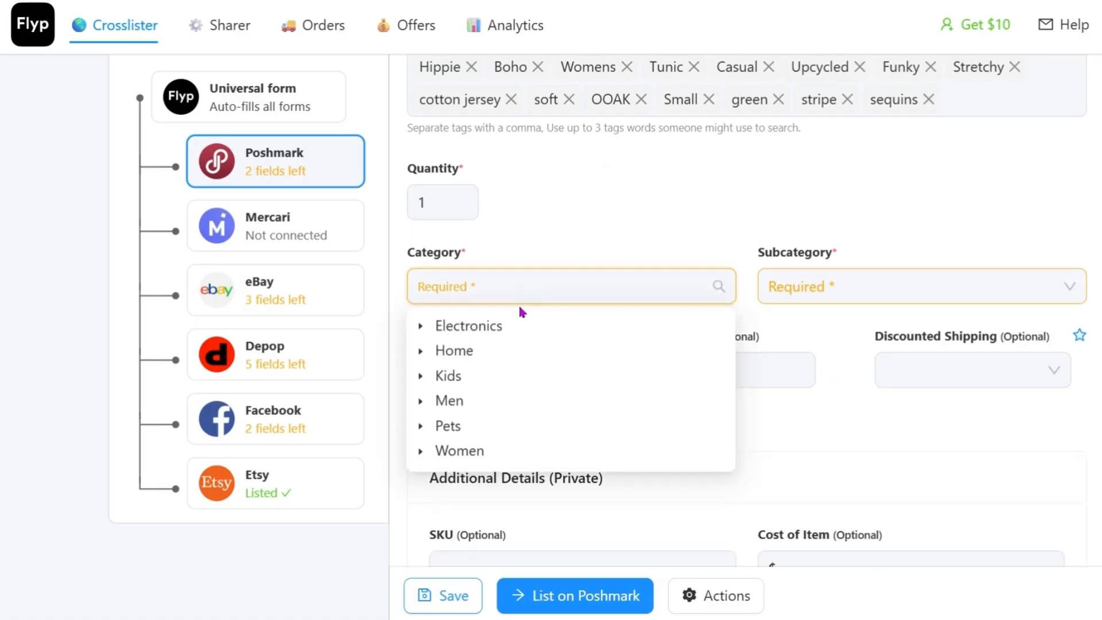
{"action": "scroll", "coordinate": [520, 313], "scroll_direction": "down", "scroll_amount": 3}
{"action": "left_click", "coordinate": [543, 288]}
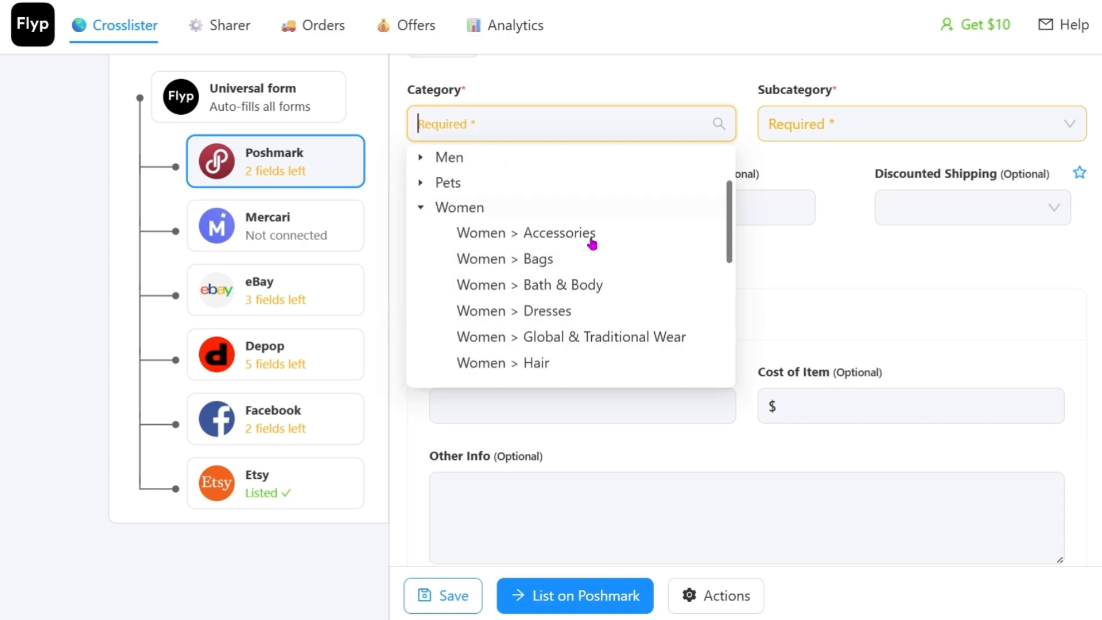
{"action": "scroll", "coordinate": [614, 309], "scroll_direction": "down", "scroll_amount": 5}
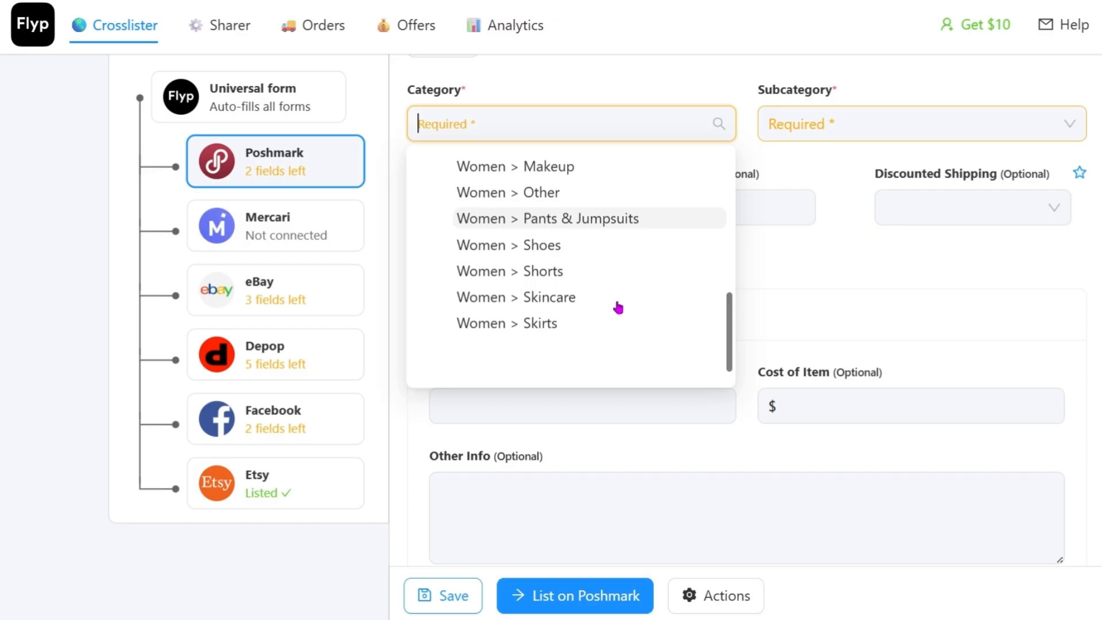
{"action": "scroll", "coordinate": [618, 309], "scroll_direction": "down", "scroll_amount": 3}
Step: Set the Poshmark subcategory to Tunics
{"action": "left_click", "coordinate": [1048, 203]}
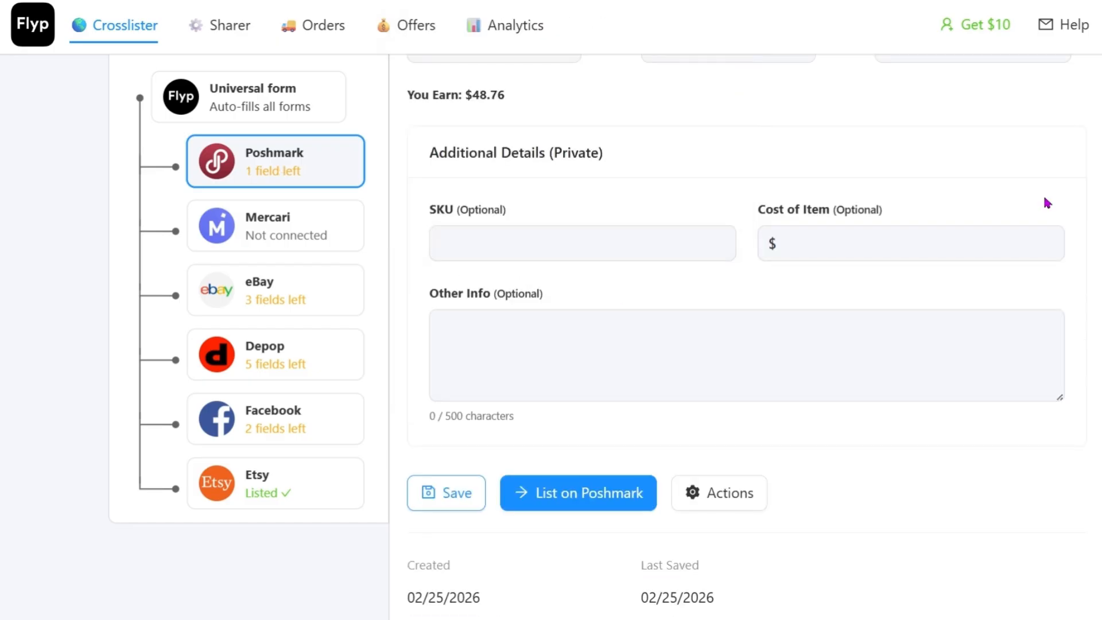
{"action": "scroll", "coordinate": [1047, 202], "scroll_direction": "up", "scroll_amount": 4}
{"action": "left_click", "coordinate": [1069, 206]}
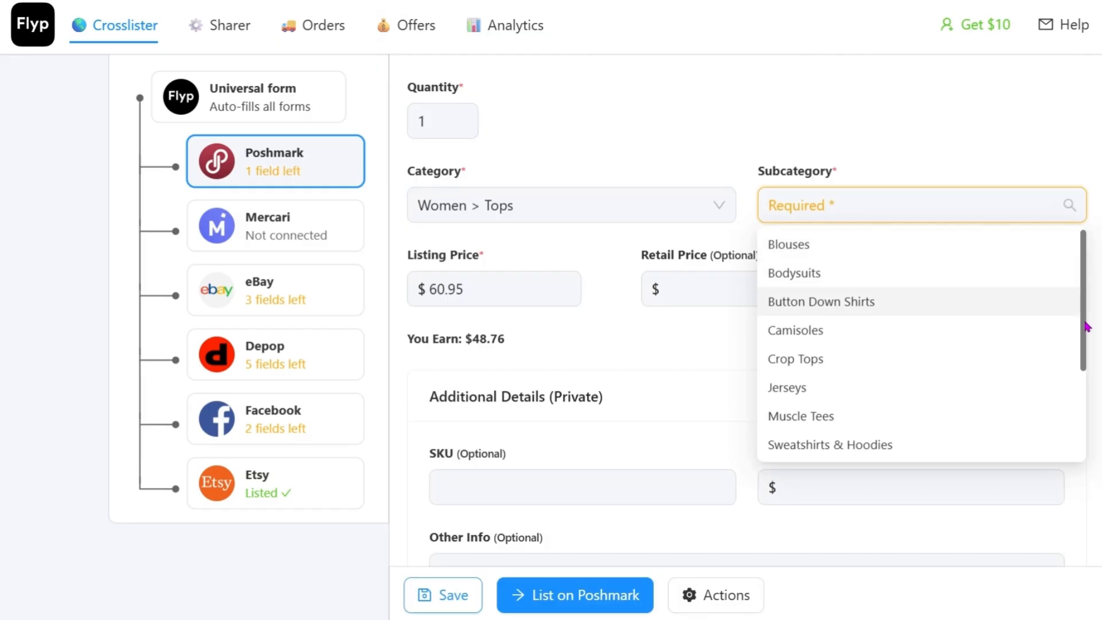
{"action": "left_click_drag", "start_coordinate": [1086, 327], "coordinate": [1094, 413]}
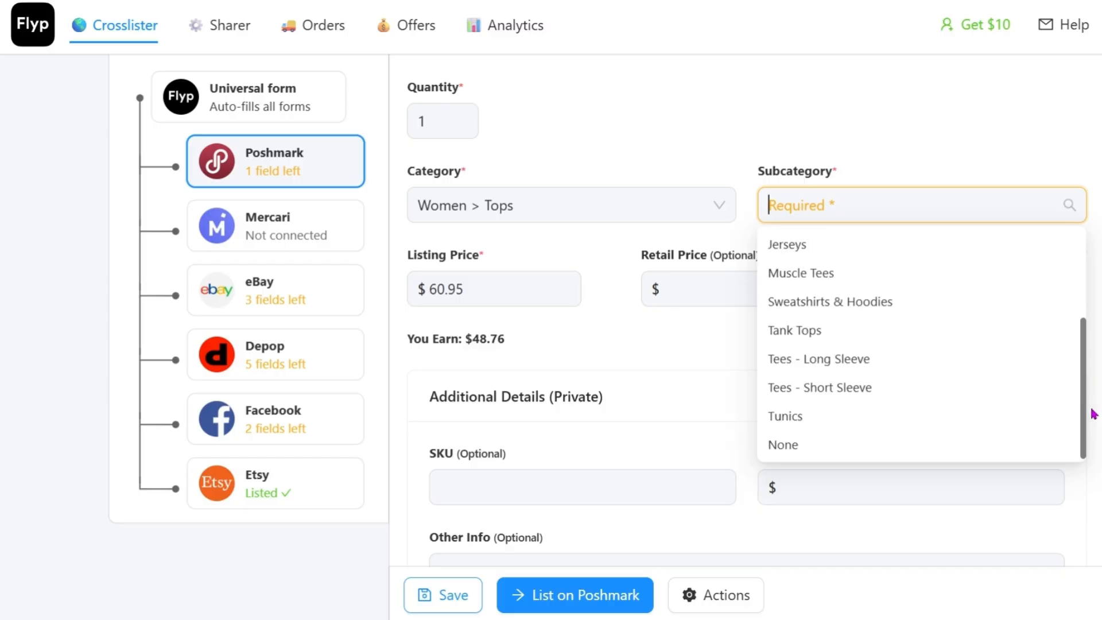
{"action": "left_click", "coordinate": [880, 425]}
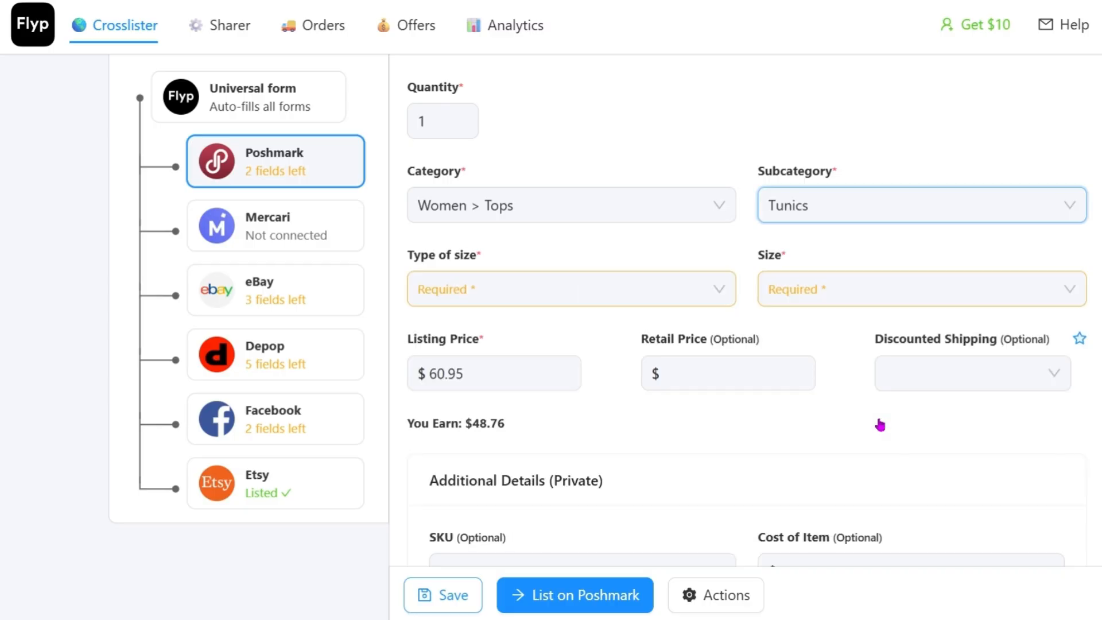
Step: Set the Poshmark size type to US Standard and the size to S
{"action": "left_click", "coordinate": [492, 279]}
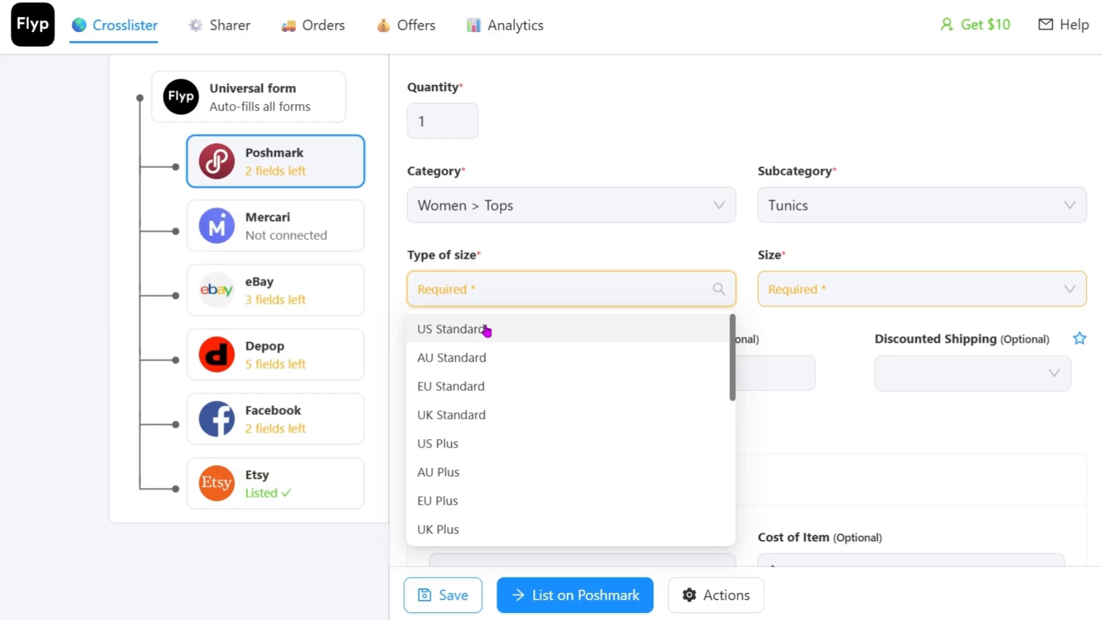
{"action": "left_click", "coordinate": [487, 330]}
{"action": "left_click", "coordinate": [897, 288]}
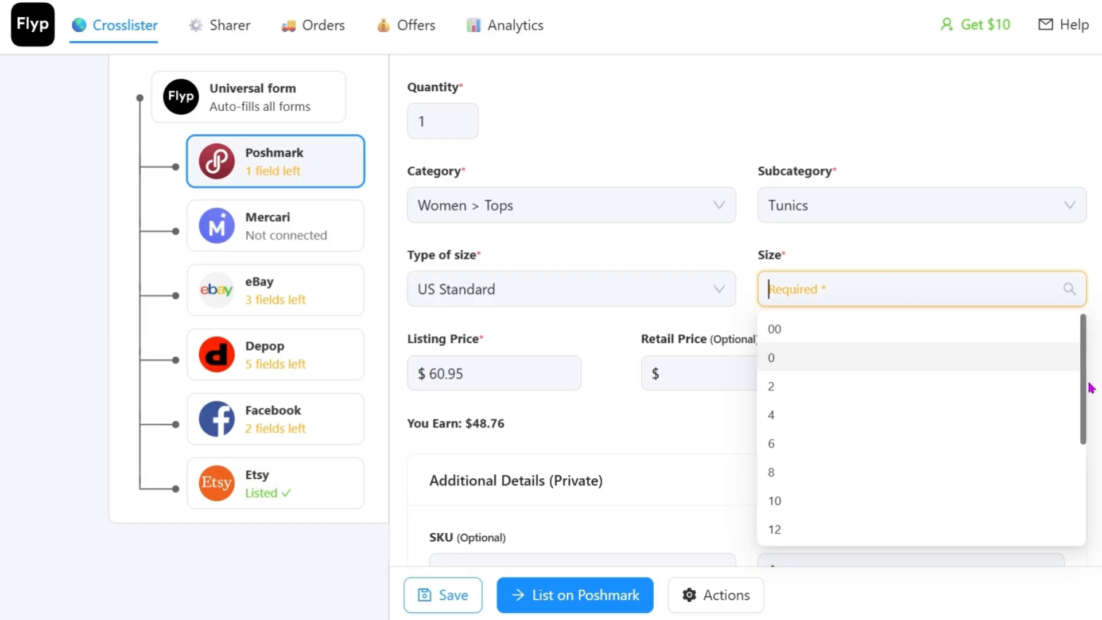
{"action": "type", "text": "S"}
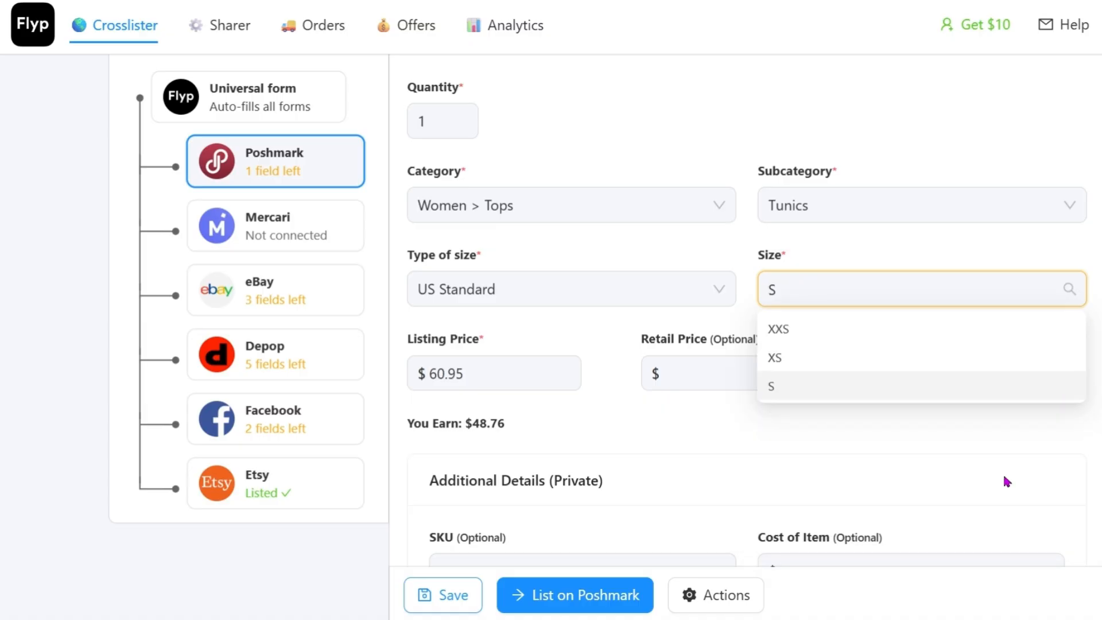
{"action": "key", "text": "Return"}
Step: Change the Poshmark listing price to $55
{"action": "scroll", "coordinate": [473, 175], "scroll_direction": "down", "scroll_amount": 3}
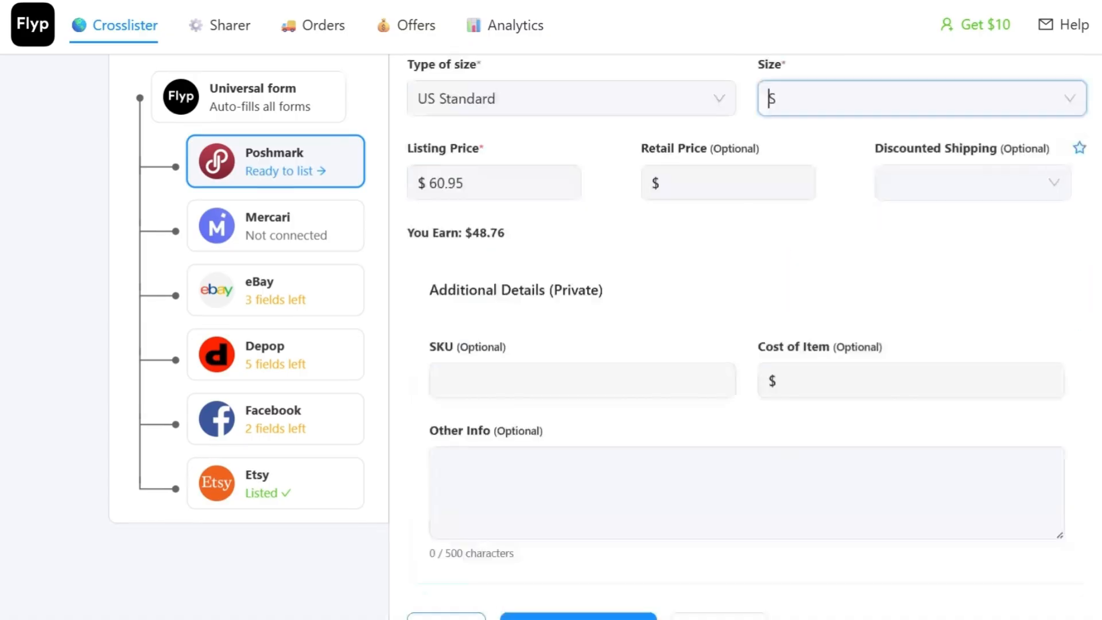
{"action": "double_click", "coordinate": [475, 182]}
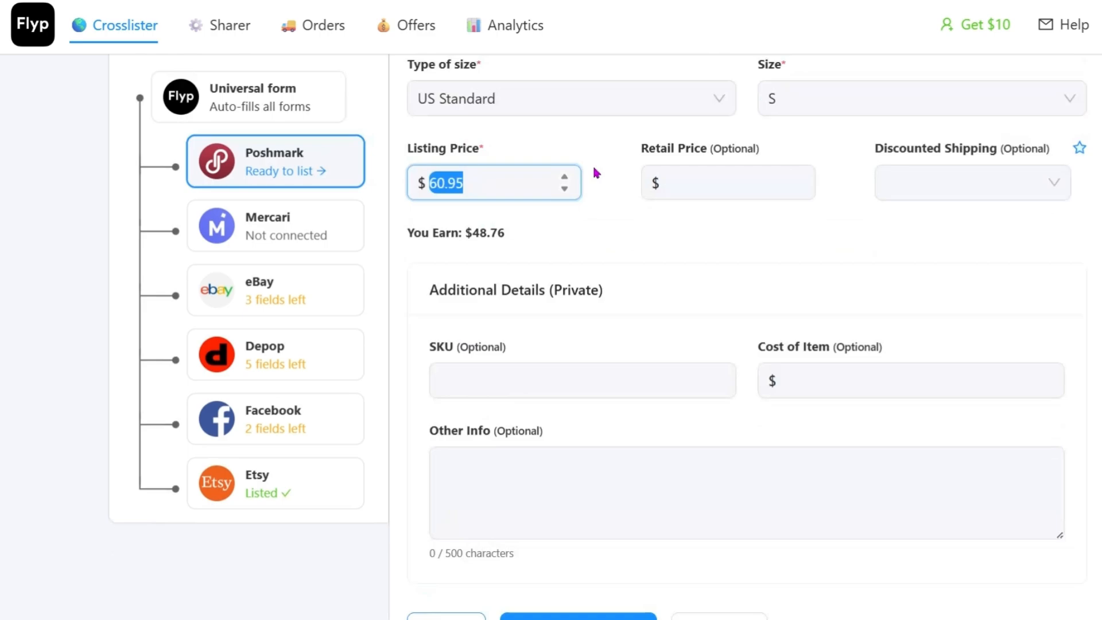
{"action": "type", "text": "55"}
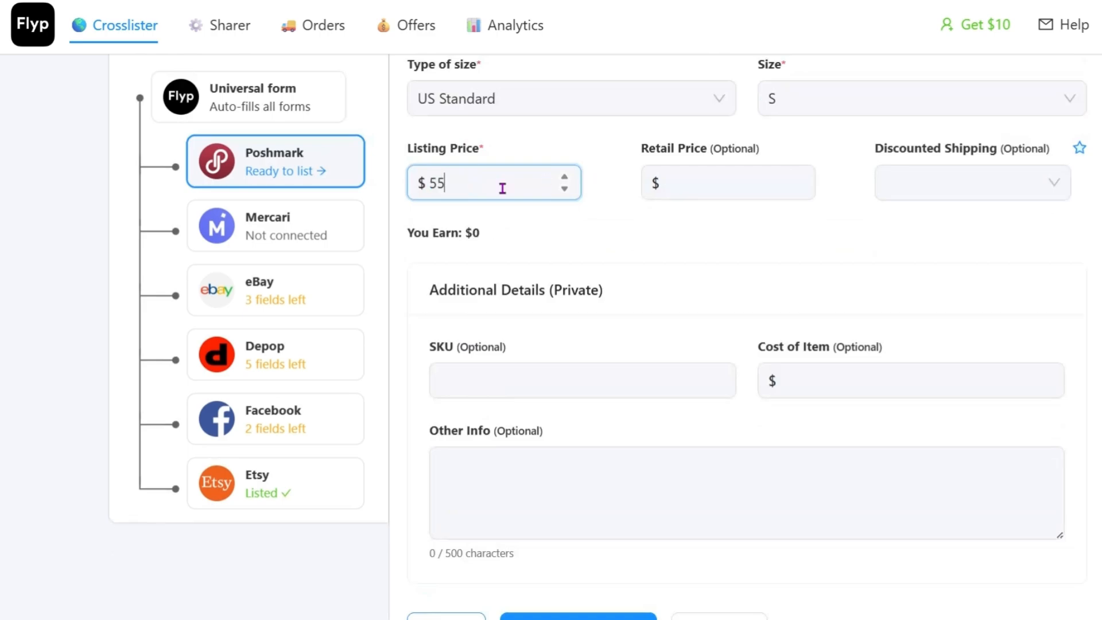
{"action": "left_click", "coordinate": [717, 182]}
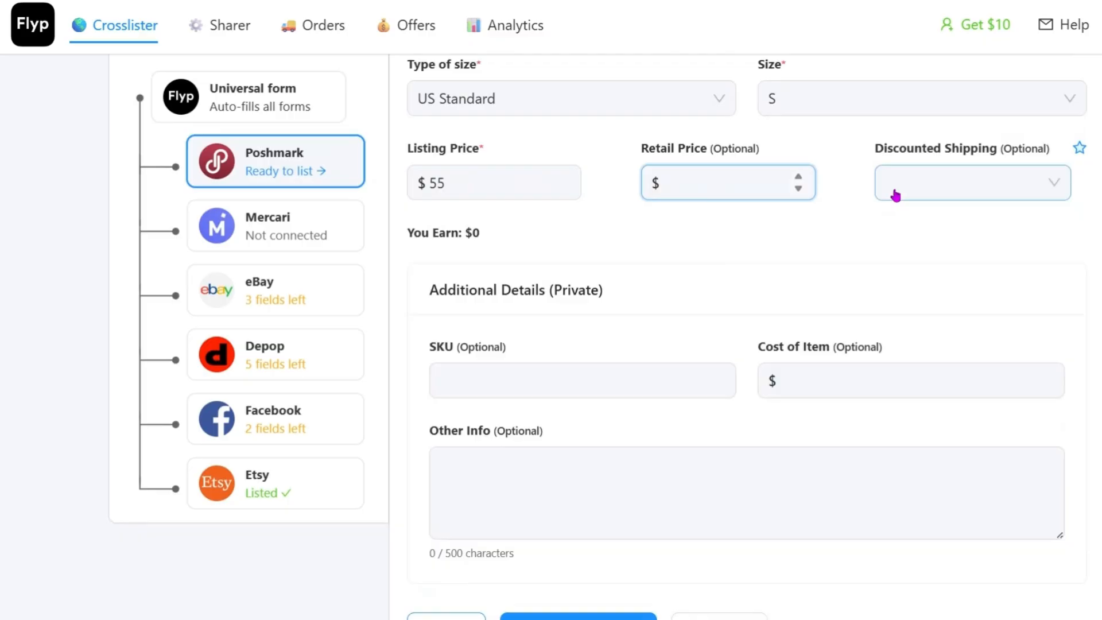
Step: Look over the discounted shipping choices and the optional private details on the Poshmark form
{"action": "left_click", "coordinate": [921, 193]}
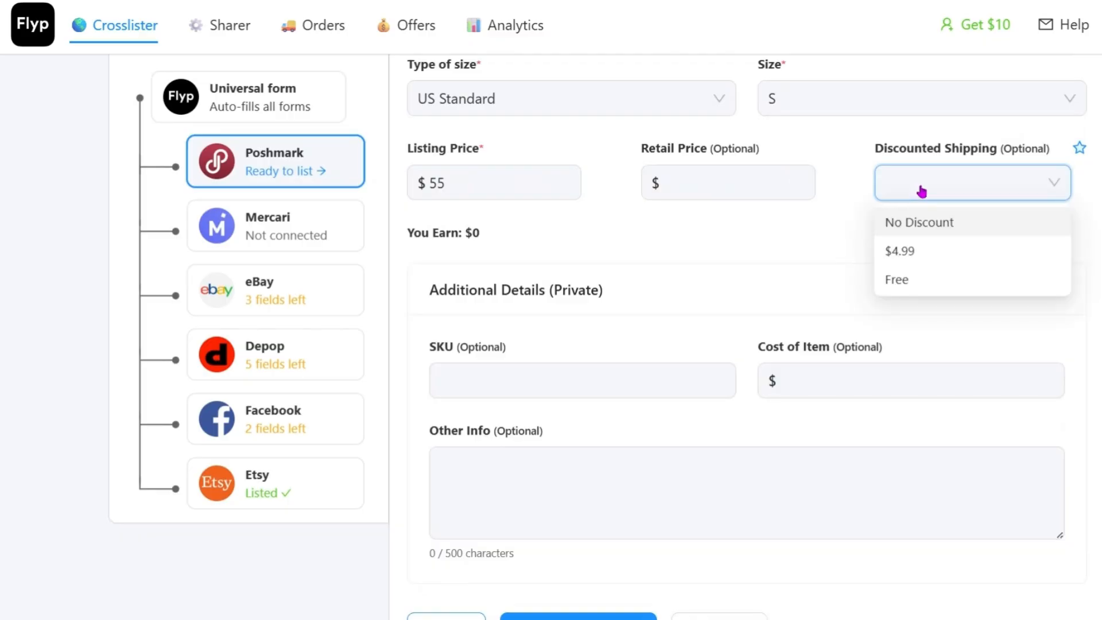
{"action": "scroll", "coordinate": [588, 396], "scroll_direction": "down", "scroll_amount": 1}
{"action": "left_click", "coordinate": [587, 396]}
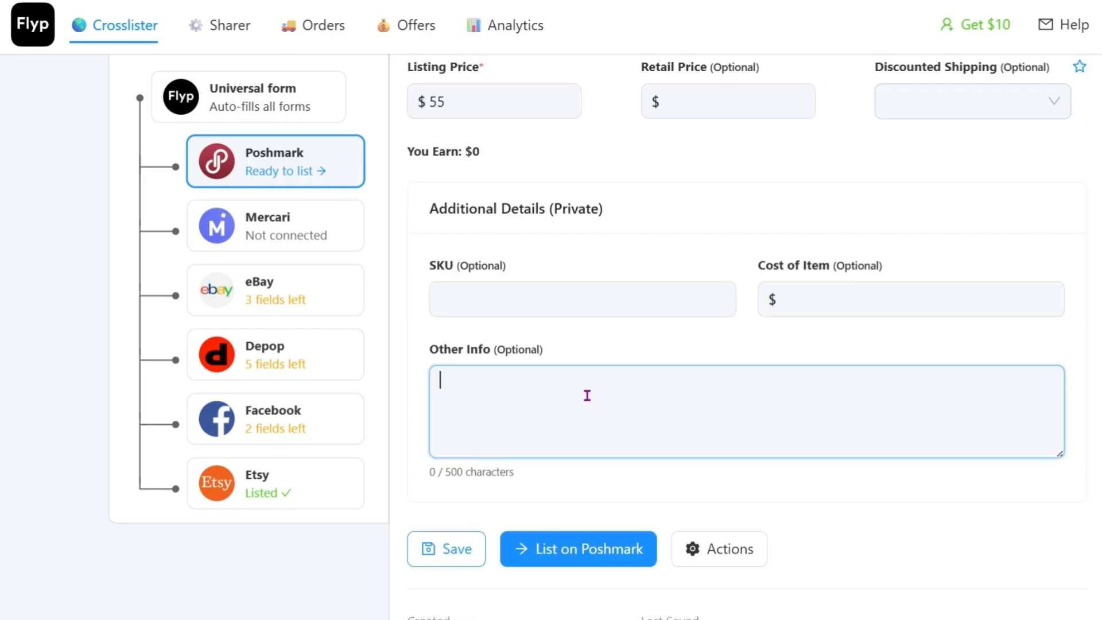
{"action": "scroll", "coordinate": [767, 377], "scroll_direction": "up", "scroll_amount": 5}
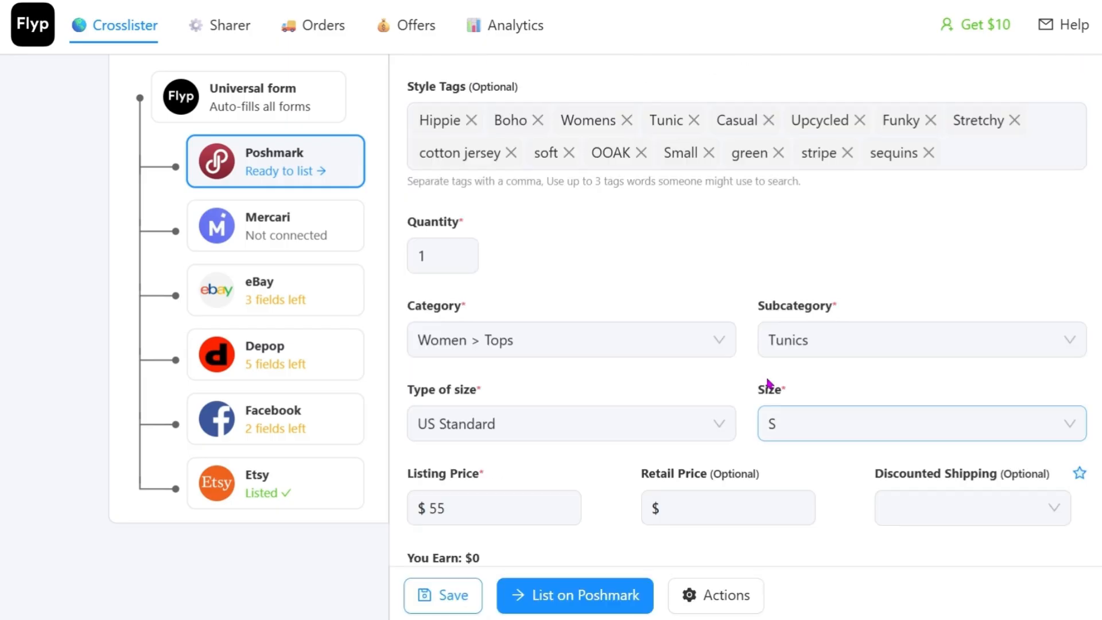
Step: Save the completed Poshmark form and list the tunic top on Poshmark
{"action": "scroll", "coordinate": [767, 383], "scroll_direction": "down", "scroll_amount": 5}
{"action": "left_click", "coordinate": [459, 429]}
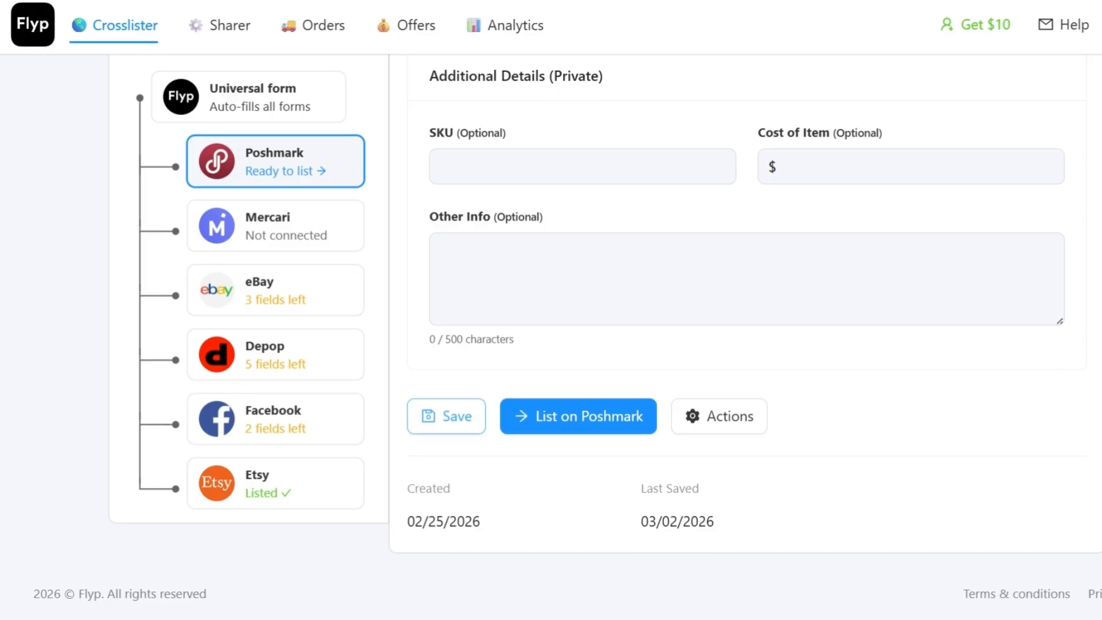
{"action": "scroll", "coordinate": [746, 344], "scroll_direction": "up", "scroll_amount": 2}
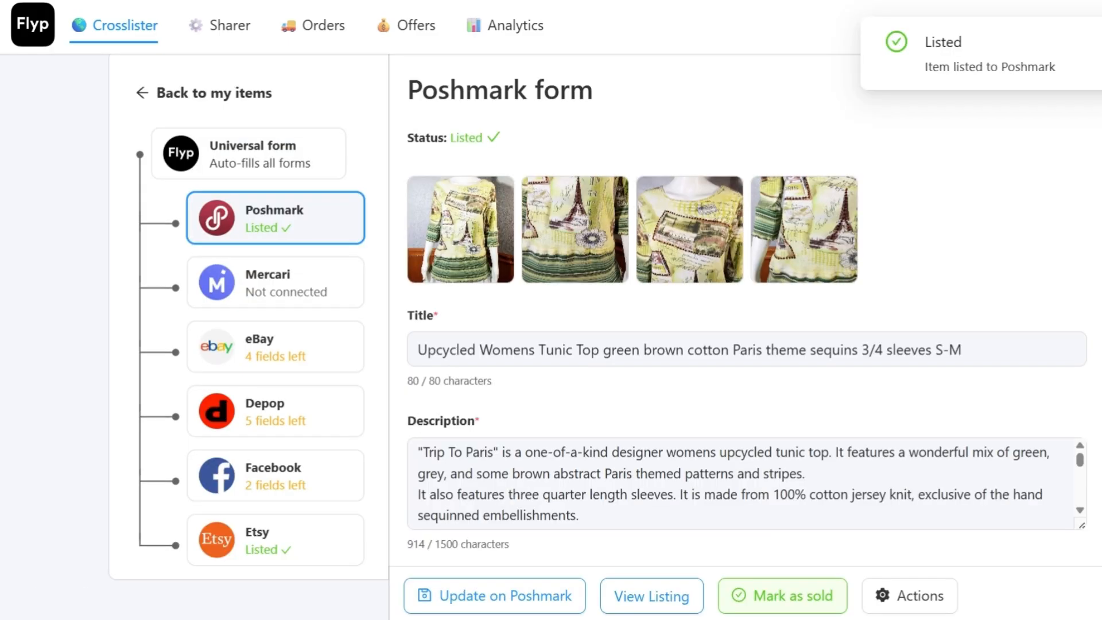
Step: Check the listed Poshmark form and open the tunic top's eBay form
{"action": "scroll", "coordinate": [1039, 165], "scroll_direction": "down", "scroll_amount": 6}
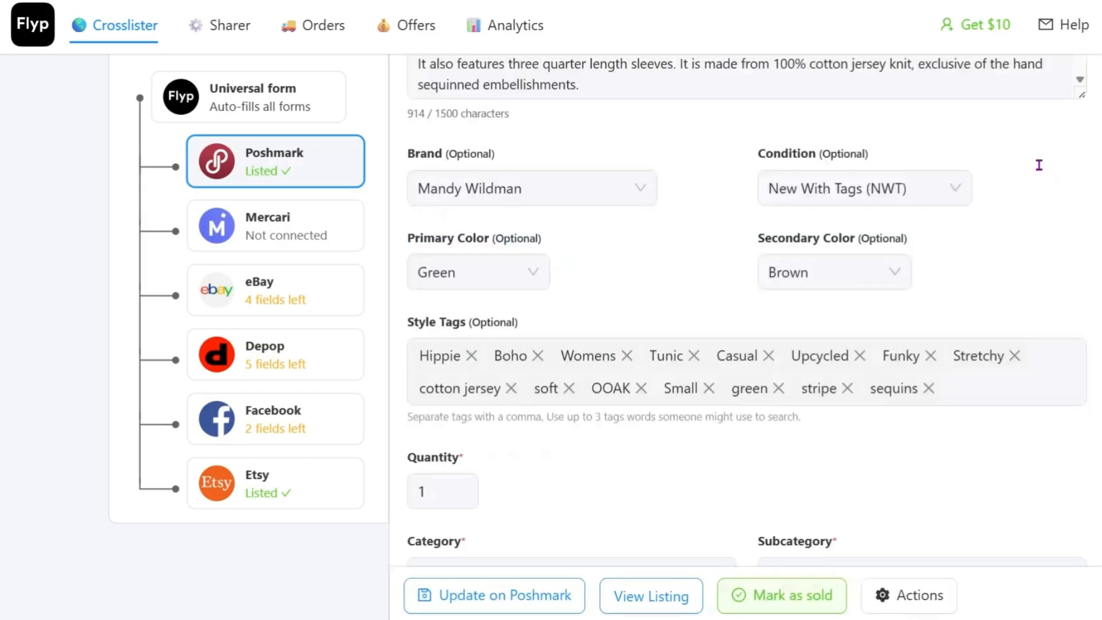
{"action": "scroll", "coordinate": [1039, 165], "scroll_direction": "up", "scroll_amount": 7}
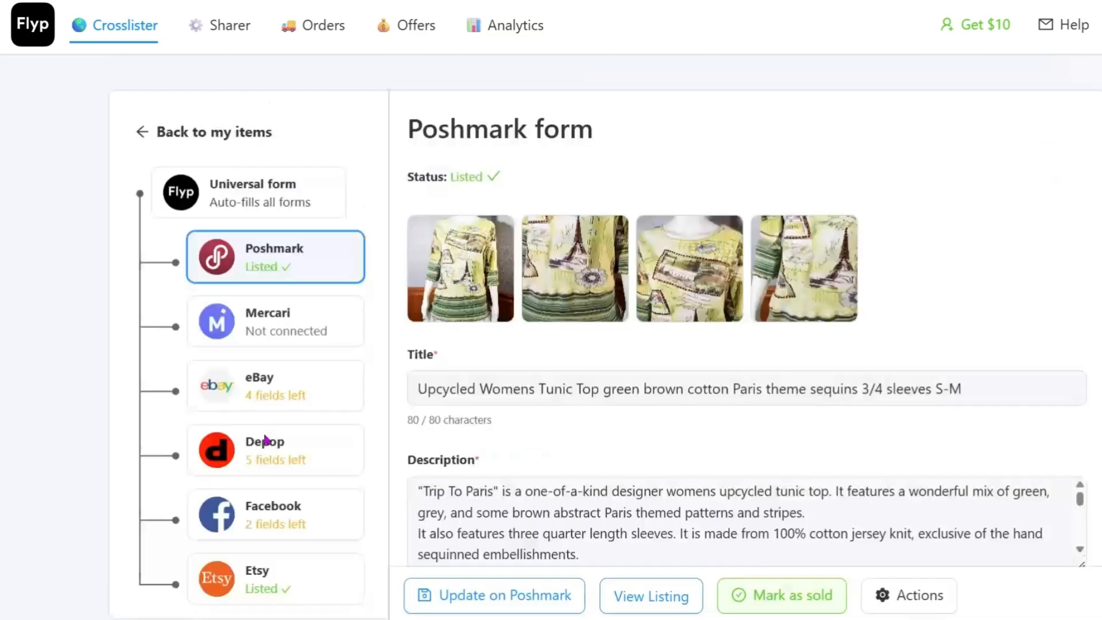
{"action": "left_click", "coordinate": [304, 396]}
{"action": "scroll", "coordinate": [1006, 216], "scroll_direction": "down", "scroll_amount": 2}
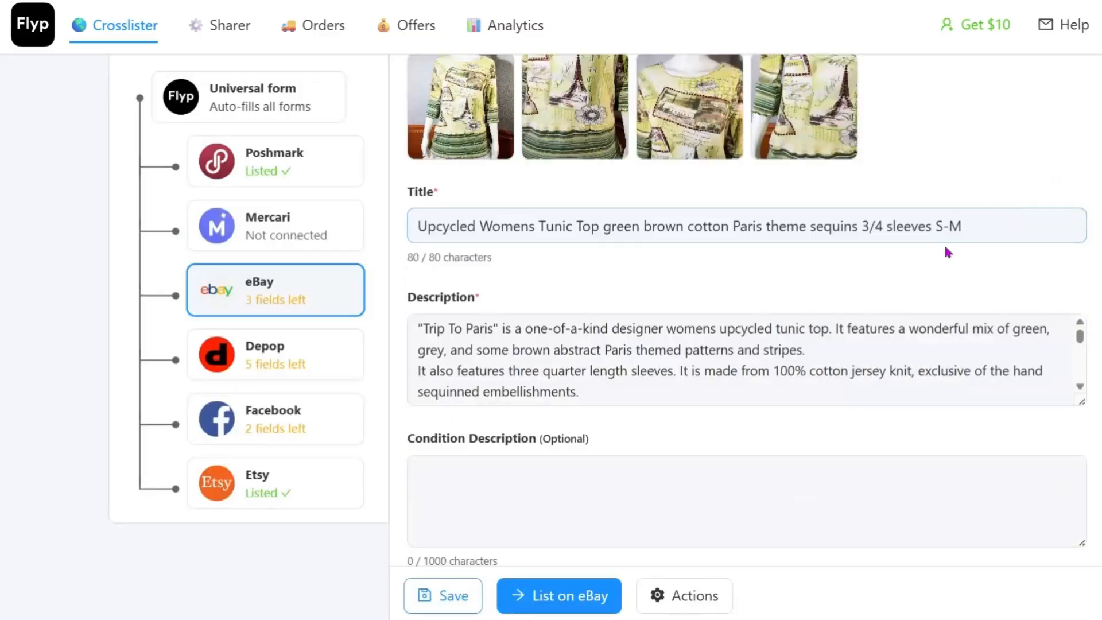
Step: Set the eBay category to Clothing, Shoes & Accessories > Women > Women's Clothing > Tops
{"action": "scroll", "coordinate": [946, 248], "scroll_direction": "up", "scroll_amount": 2}
{"action": "scroll", "coordinate": [947, 247], "scroll_direction": "down", "scroll_amount": 10}
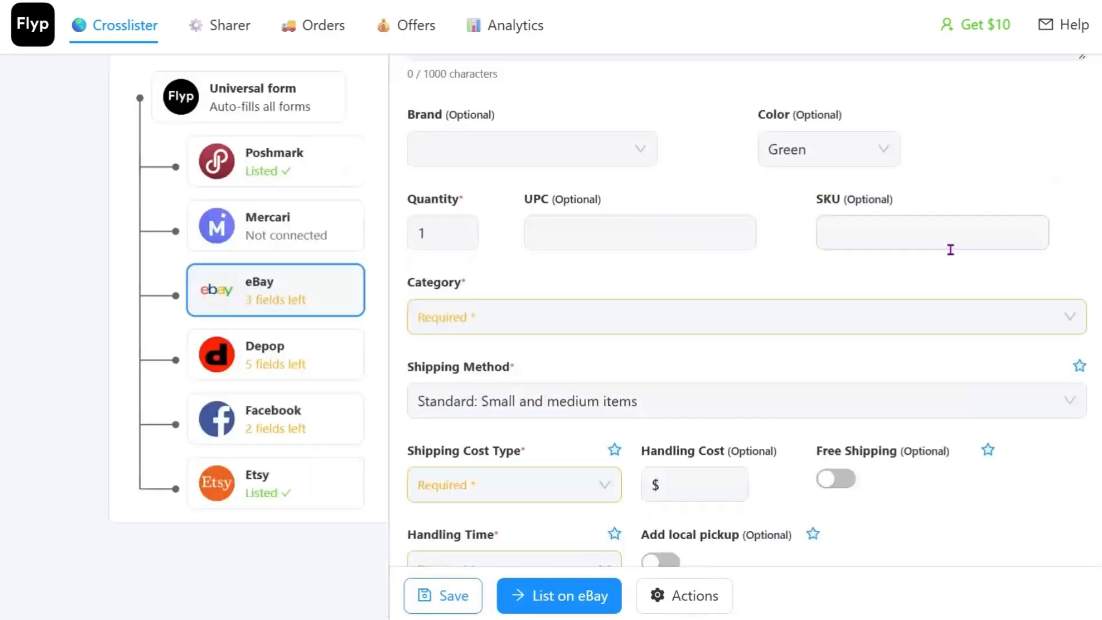
{"action": "left_click", "coordinate": [522, 305]}
{"action": "left_click", "coordinate": [655, 528]}
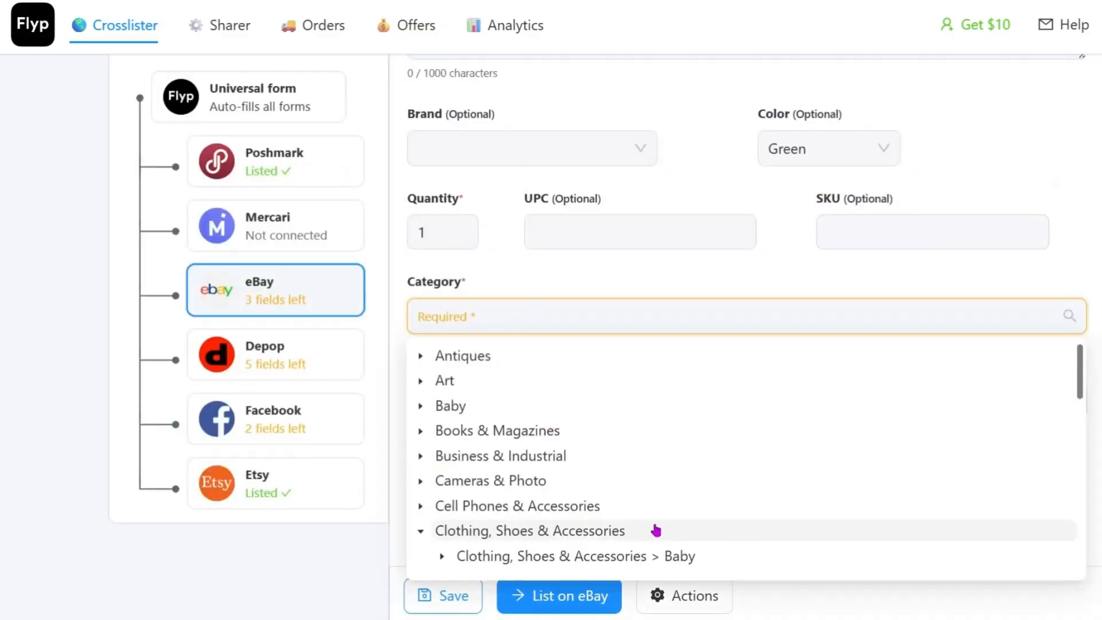
{"action": "scroll", "coordinate": [770, 525], "scroll_direction": "down", "scroll_amount": 4}
{"action": "left_click", "coordinate": [822, 423]}
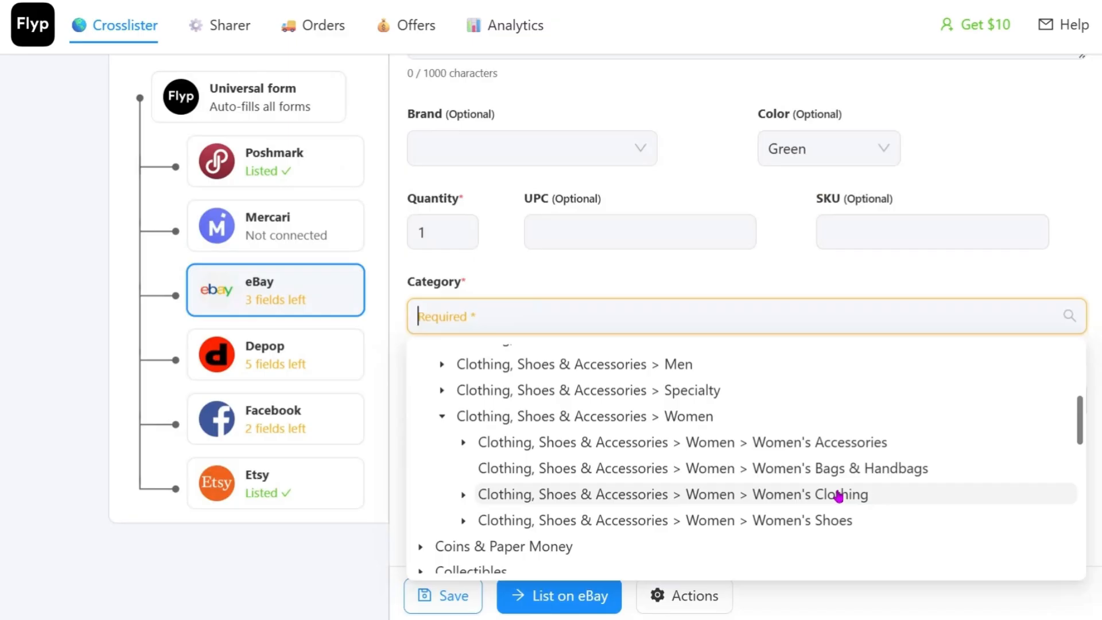
{"action": "left_click", "coordinate": [839, 496]}
{"action": "scroll", "coordinate": [846, 489], "scroll_direction": "down", "scroll_amount": 4}
{"action": "scroll", "coordinate": [847, 489], "scroll_direction": "down", "scroll_amount": 5}
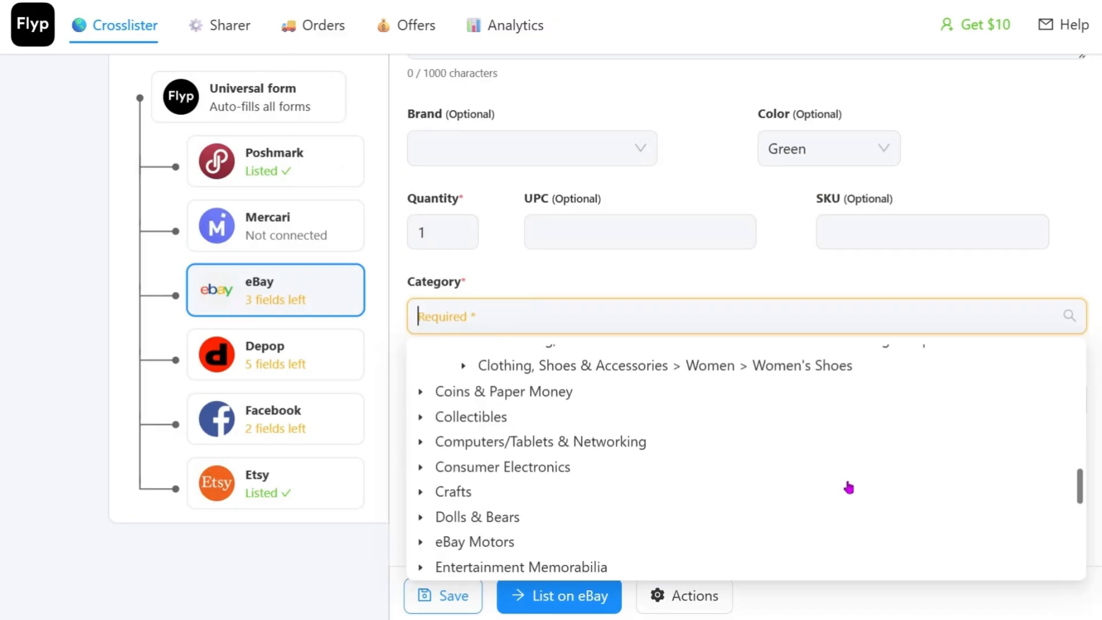
{"action": "scroll", "coordinate": [849, 487], "scroll_direction": "up", "scroll_amount": 3}
{"action": "left_click", "coordinate": [902, 503]}
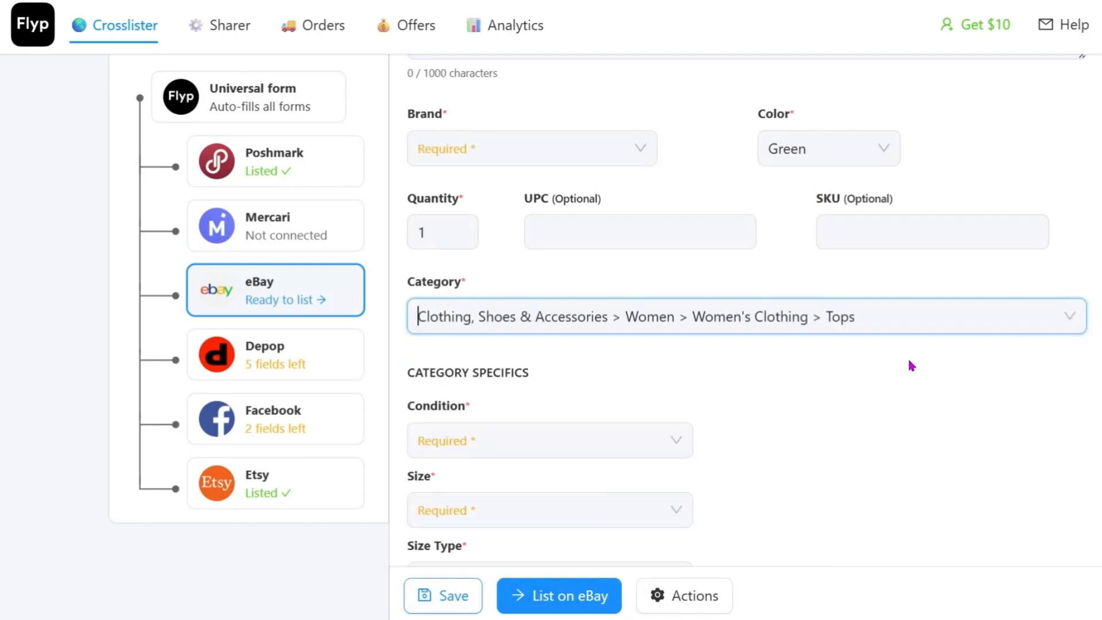
Step: Set the eBay condition to New with tags and the size to S
{"action": "left_click", "coordinate": [501, 439]}
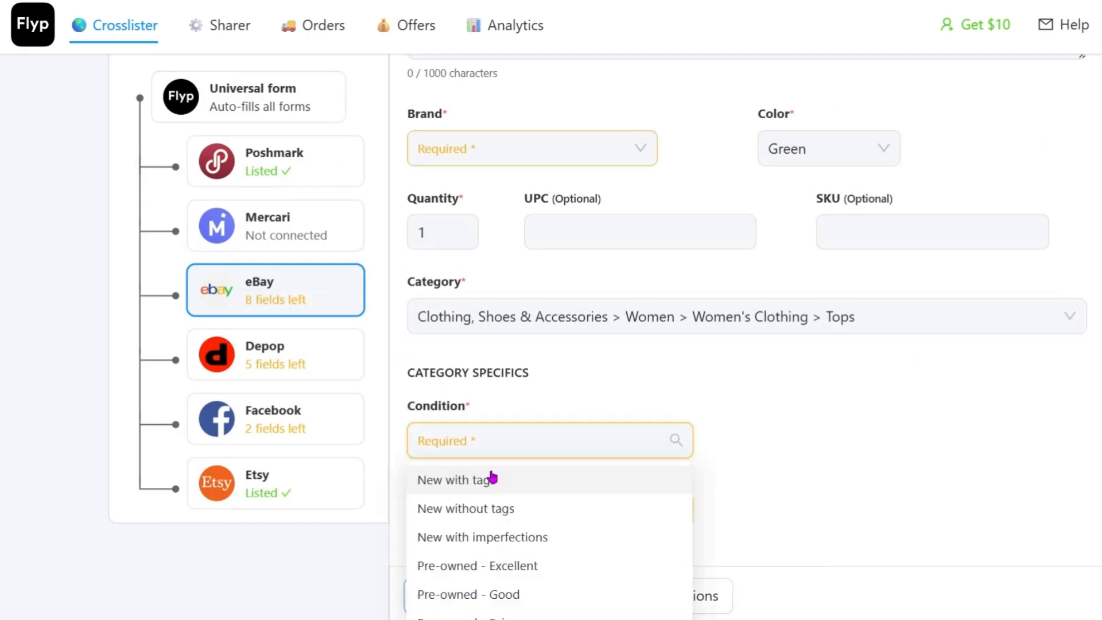
{"action": "left_click", "coordinate": [493, 479]}
{"action": "scroll", "coordinate": [853, 389], "scroll_direction": "down", "scroll_amount": 3}
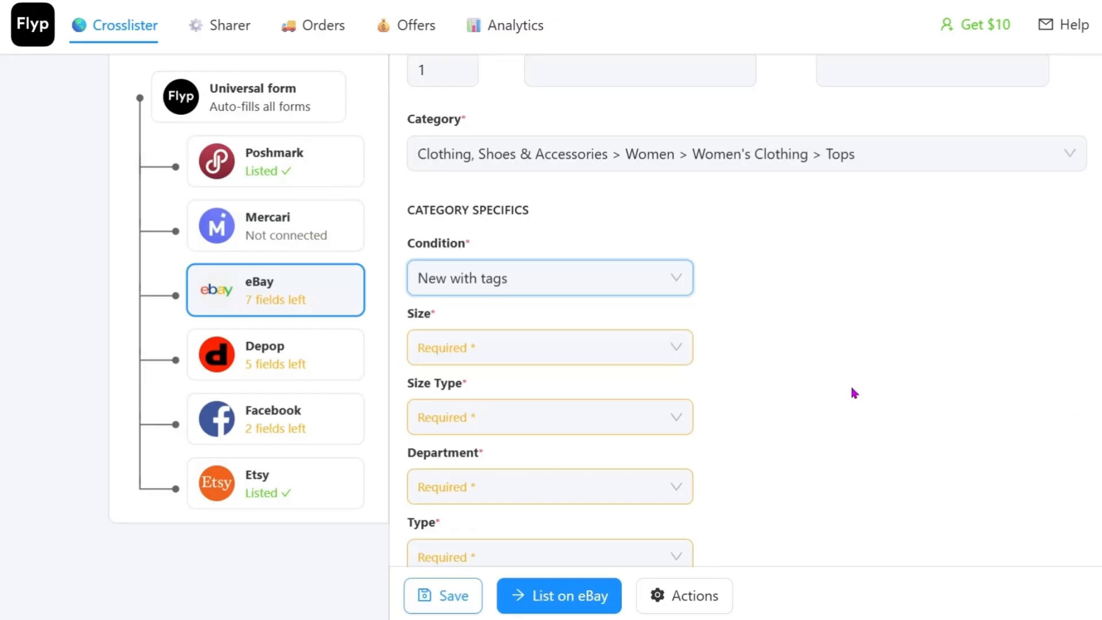
{"action": "left_click", "coordinate": [536, 351]}
{"action": "left_click", "coordinate": [536, 351]}
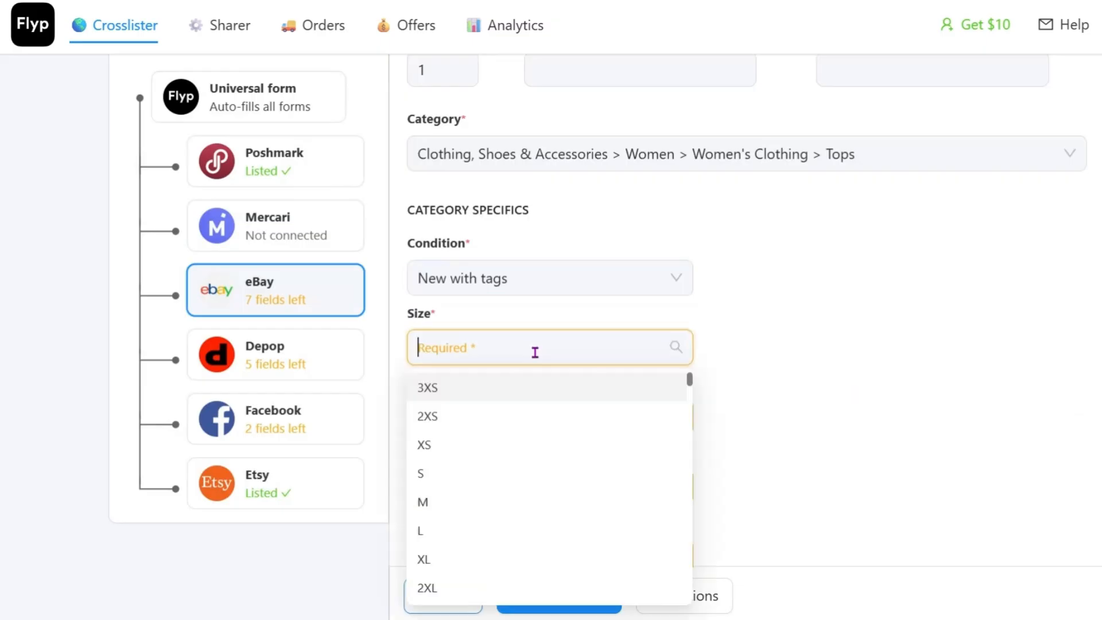
{"action": "left_click", "coordinate": [424, 473]}
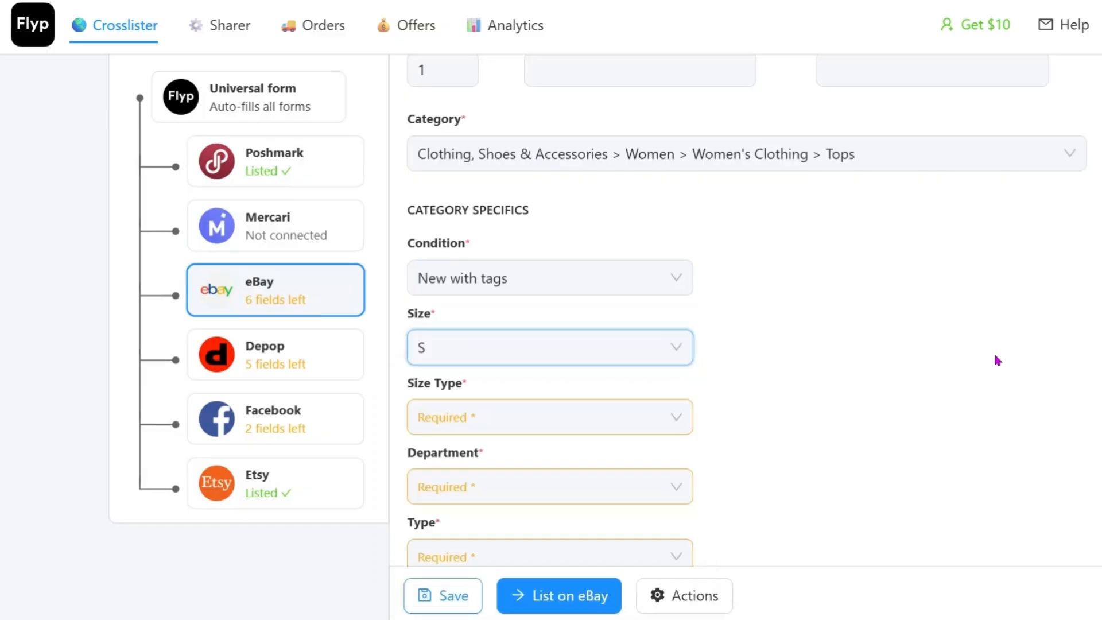
Step: Set the eBay size type to Regular and the department to Women
{"action": "scroll", "coordinate": [570, 300], "scroll_direction": "down", "scroll_amount": 3}
{"action": "left_click", "coordinate": [529, 259]}
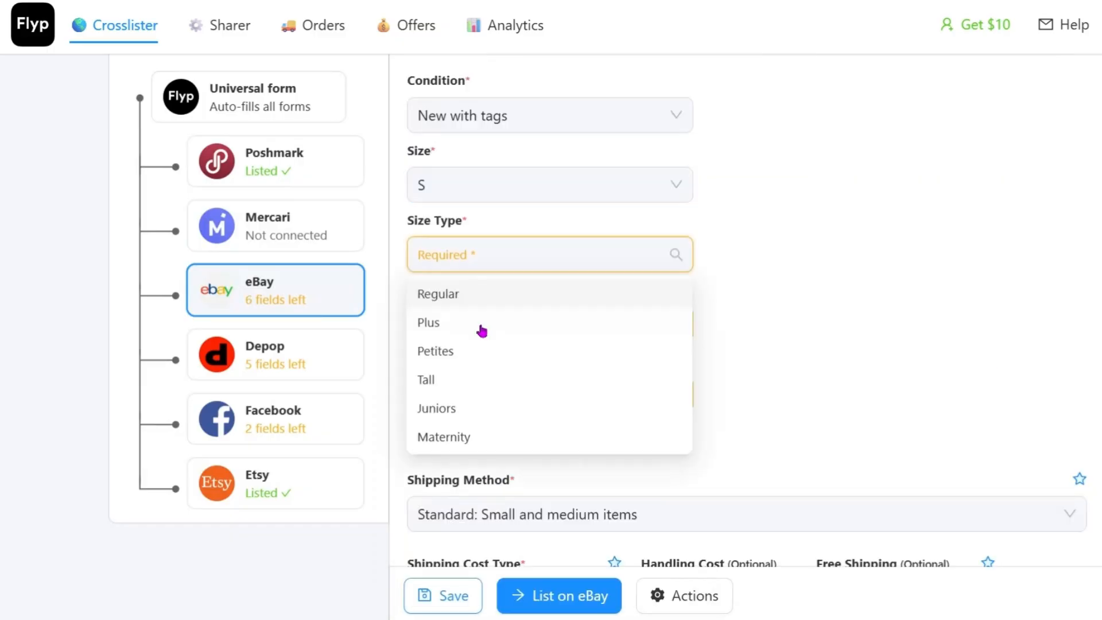
{"action": "left_click", "coordinate": [489, 296]}
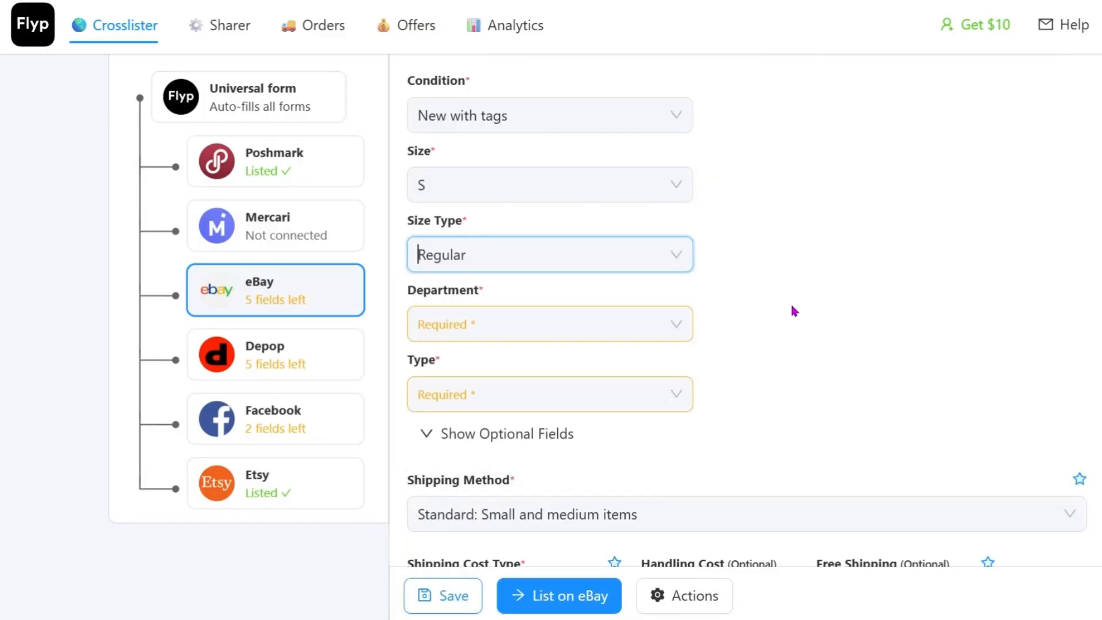
{"action": "left_click", "coordinate": [575, 325]}
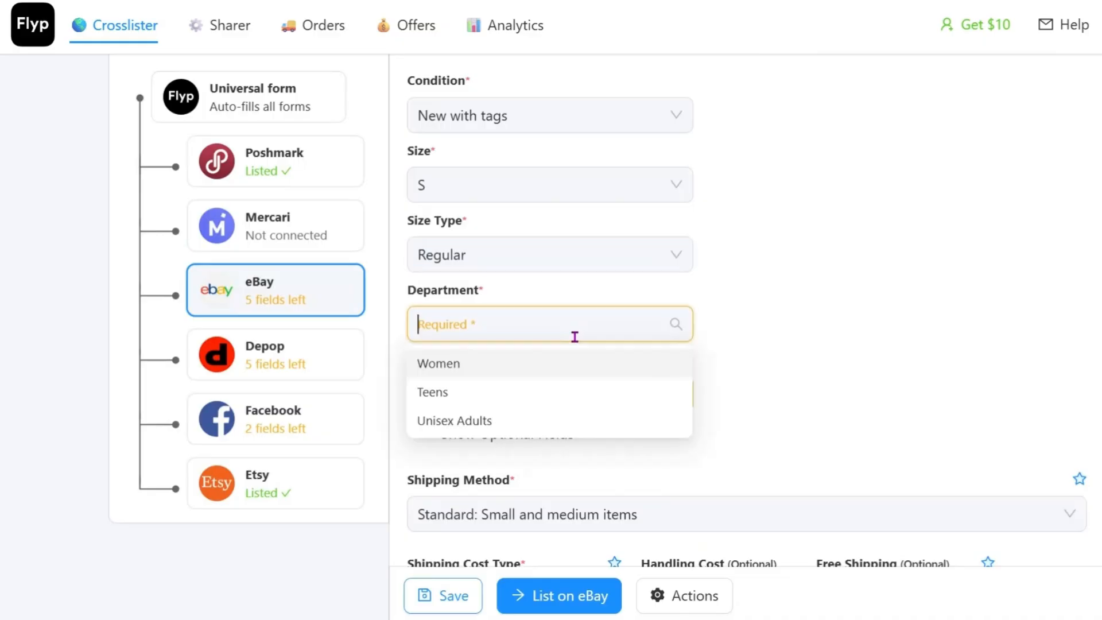
{"action": "left_click", "coordinate": [483, 374]}
Step: Set the tunic top's type to Blouse in the eBay category specifics
{"action": "scroll", "coordinate": [857, 350], "scroll_direction": "down", "scroll_amount": 3}
{"action": "left_click", "coordinate": [542, 232]}
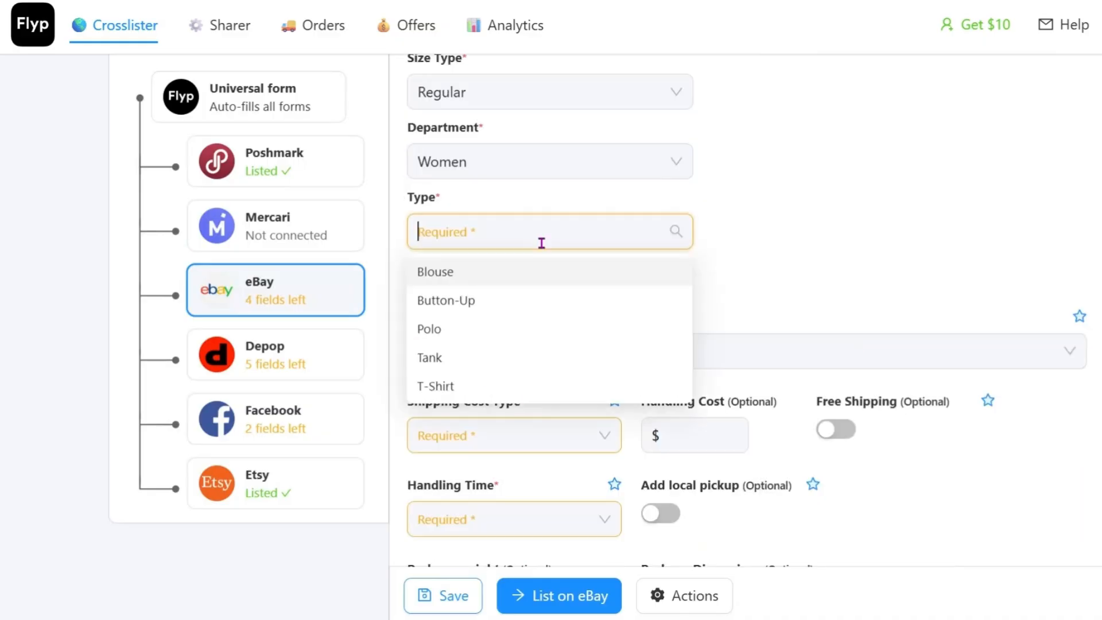
{"action": "scroll", "coordinate": [529, 257], "scroll_direction": "down", "scroll_amount": 4}
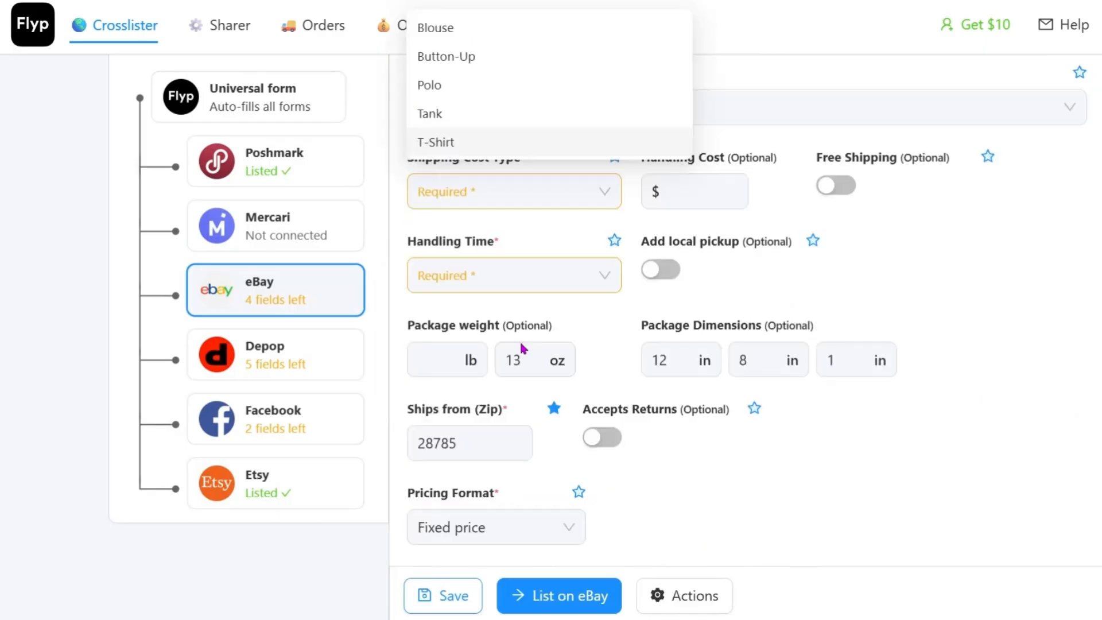
{"action": "scroll", "coordinate": [608, 260], "scroll_direction": "up", "scroll_amount": 3}
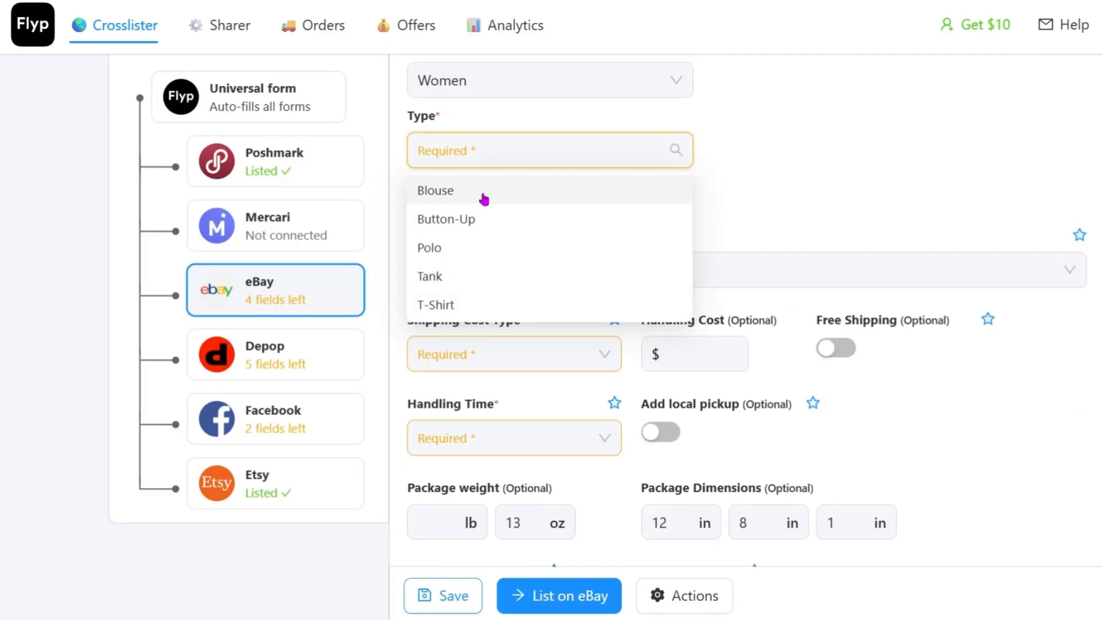
{"action": "left_click", "coordinate": [609, 195]}
{"action": "left_click", "coordinate": [917, 181]}
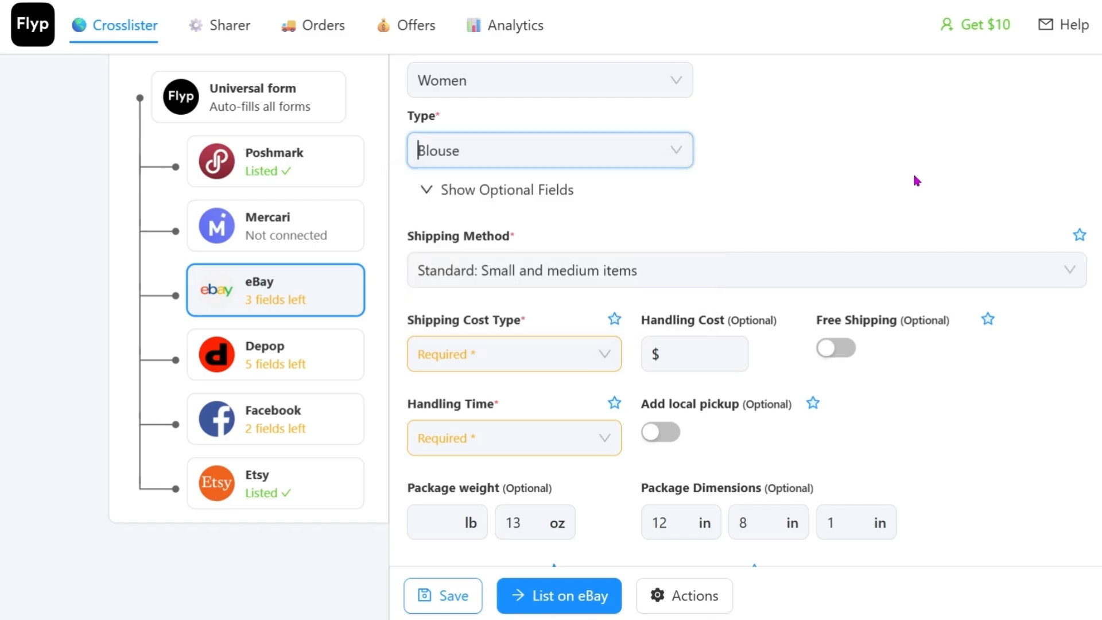
Step: Check the required fields still empty on the eBay form and set the shipping cost type to Calculated
{"action": "scroll", "coordinate": [916, 181], "scroll_direction": "down", "scroll_amount": 3}
{"action": "left_click", "coordinate": [524, 192]}
{"action": "scroll", "coordinate": [746, 310], "scroll_direction": "up", "scroll_amount": 10}
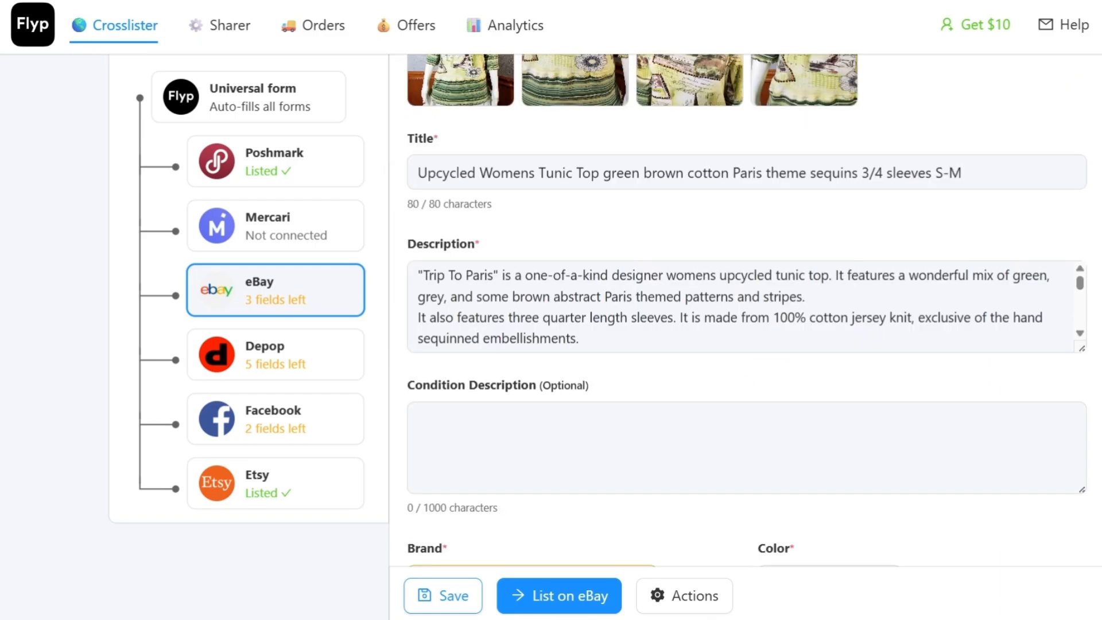
{"action": "scroll", "coordinate": [746, 310], "scroll_direction": "up", "scroll_amount": 2}
{"action": "scroll", "coordinate": [478, 316], "scroll_direction": "down", "scroll_amount": 10}
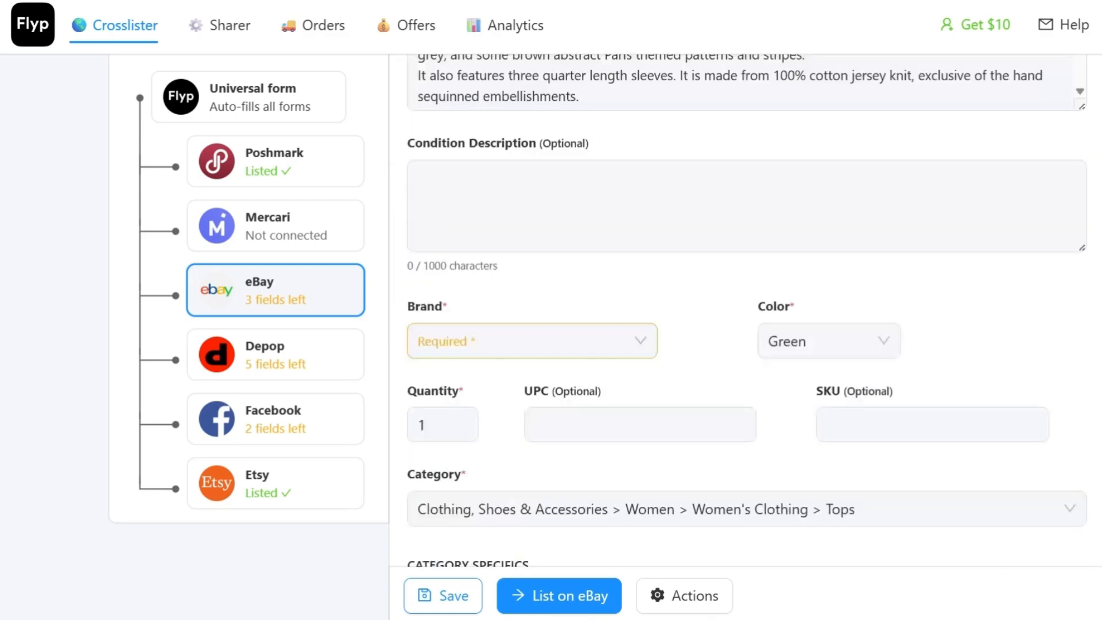
{"action": "left_click", "coordinate": [478, 319]}
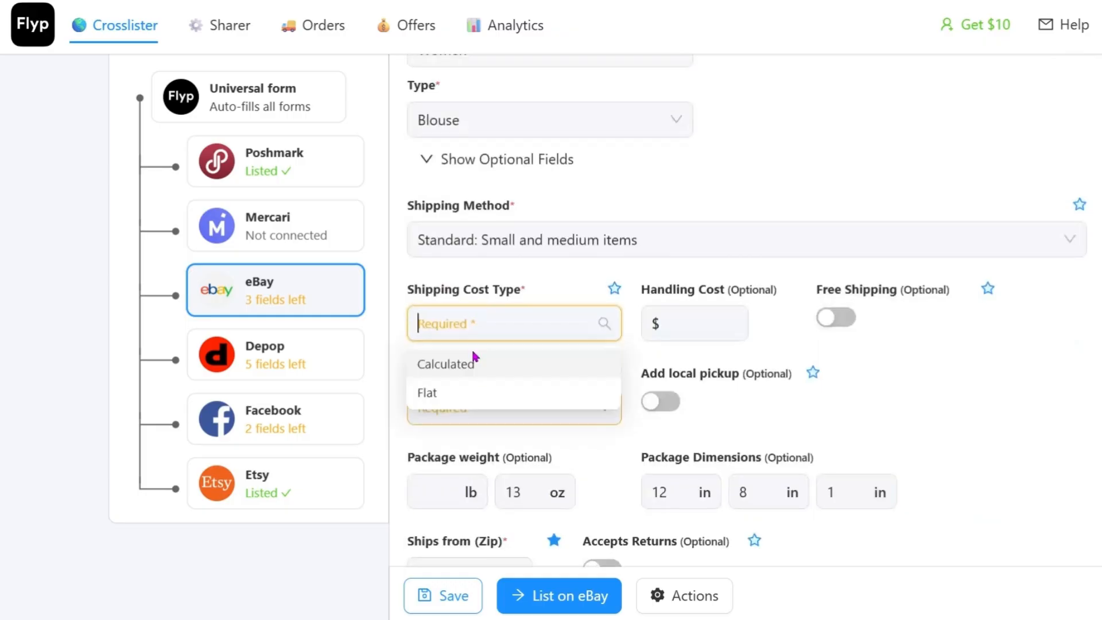
{"action": "left_click", "coordinate": [472, 354]}
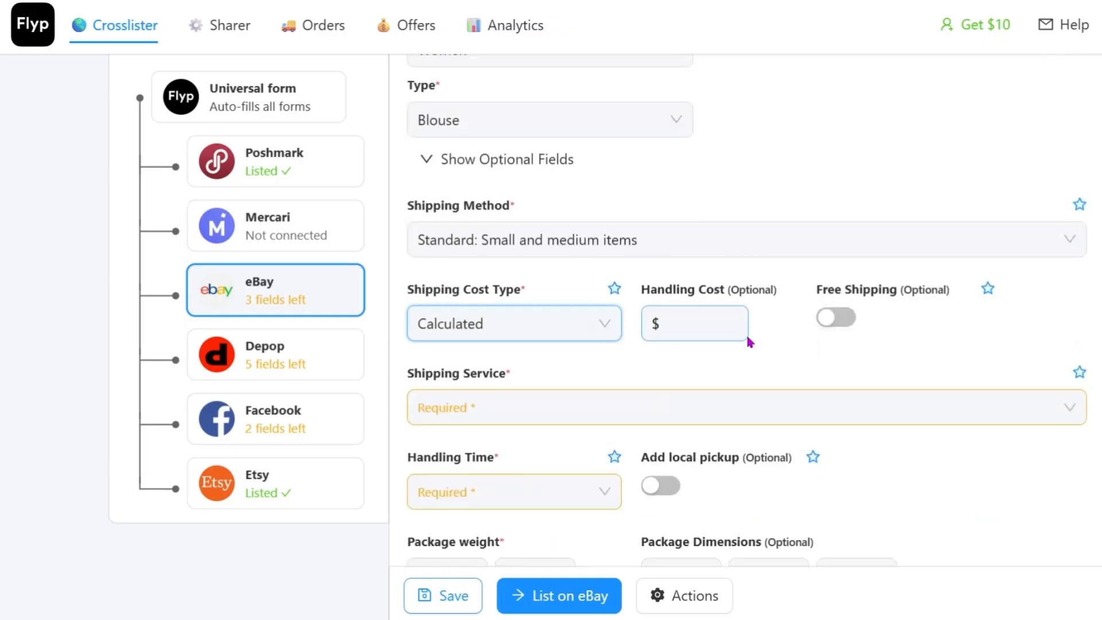
Step: Leave the handling cost empty and set the eBay shipping service to USPS Ground Advantage (2 to 5 business days)
{"action": "left_click", "coordinate": [682, 335]}
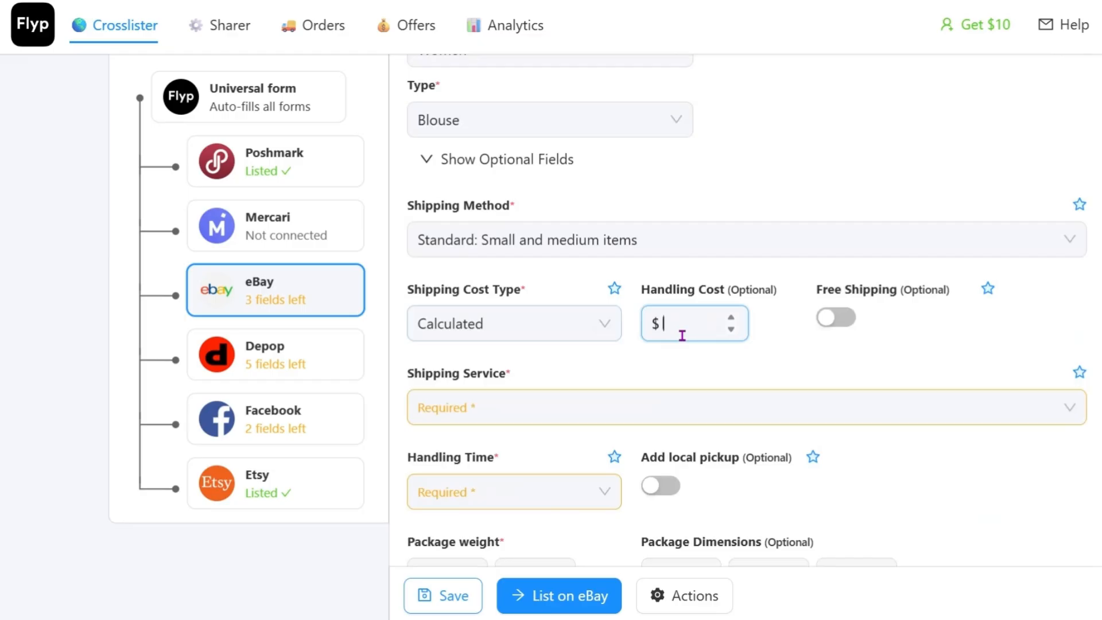
{"action": "left_click", "coordinate": [455, 405]}
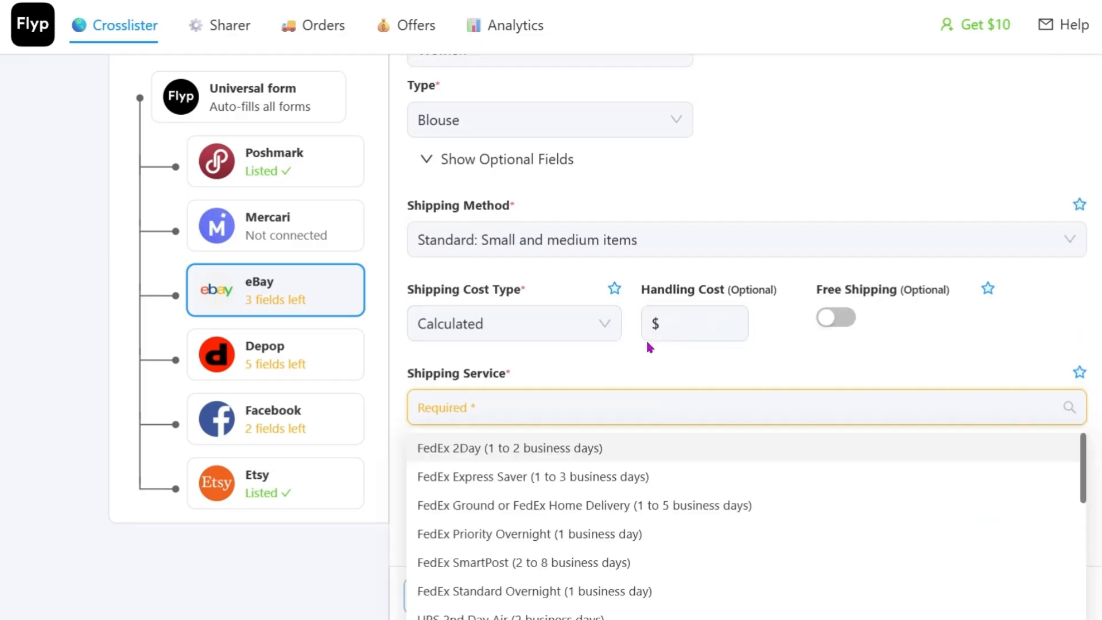
{"action": "scroll", "coordinate": [646, 339], "scroll_direction": "down", "scroll_amount": 3}
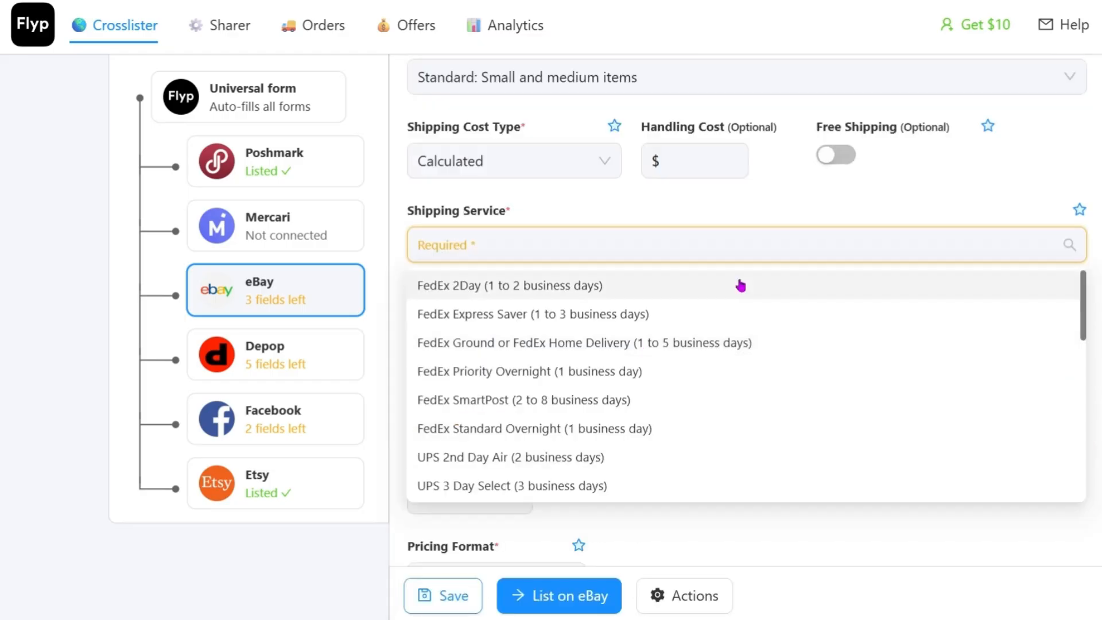
{"action": "type", "text": "usps"}
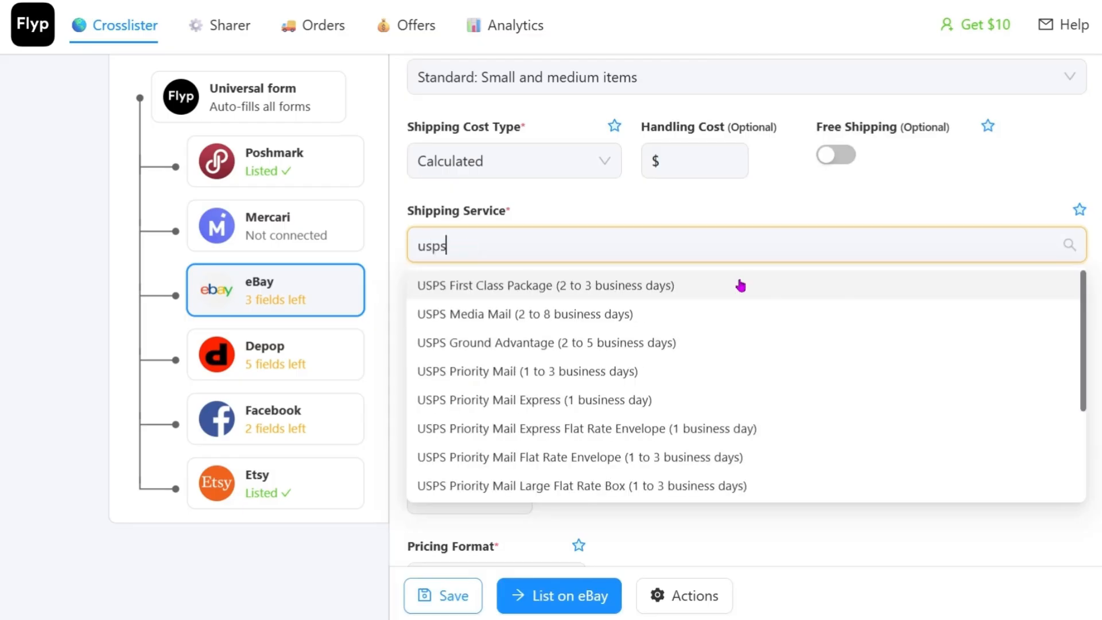
{"action": "left_click", "coordinate": [639, 343]}
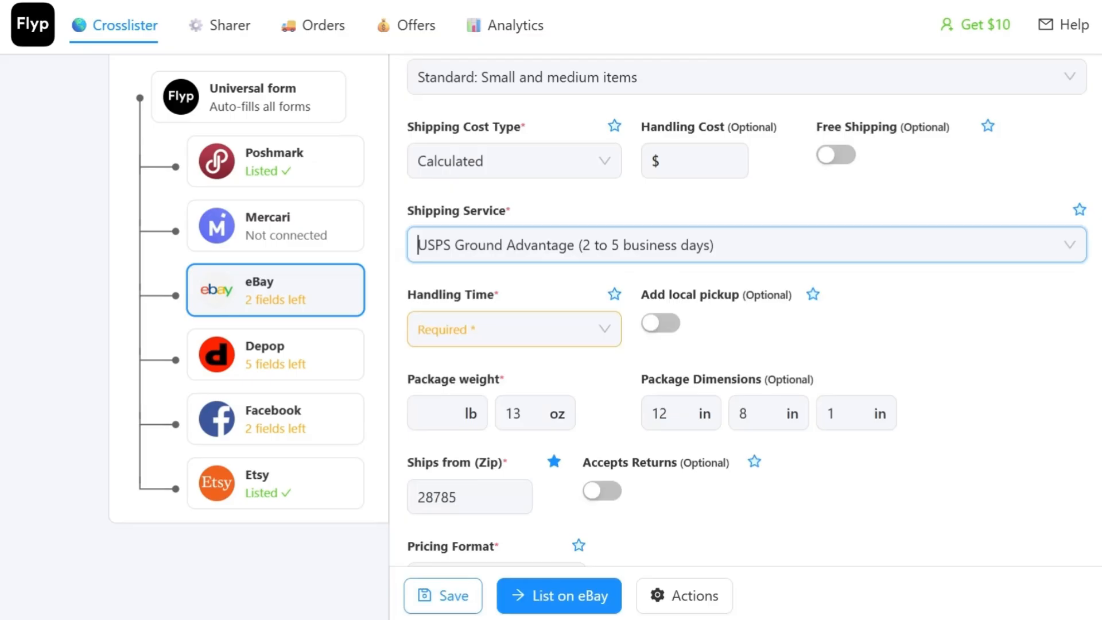
Step: Set the eBay handling time to 2 Business Days
{"action": "scroll", "coordinate": [711, 215], "scroll_direction": "down", "scroll_amount": 1}
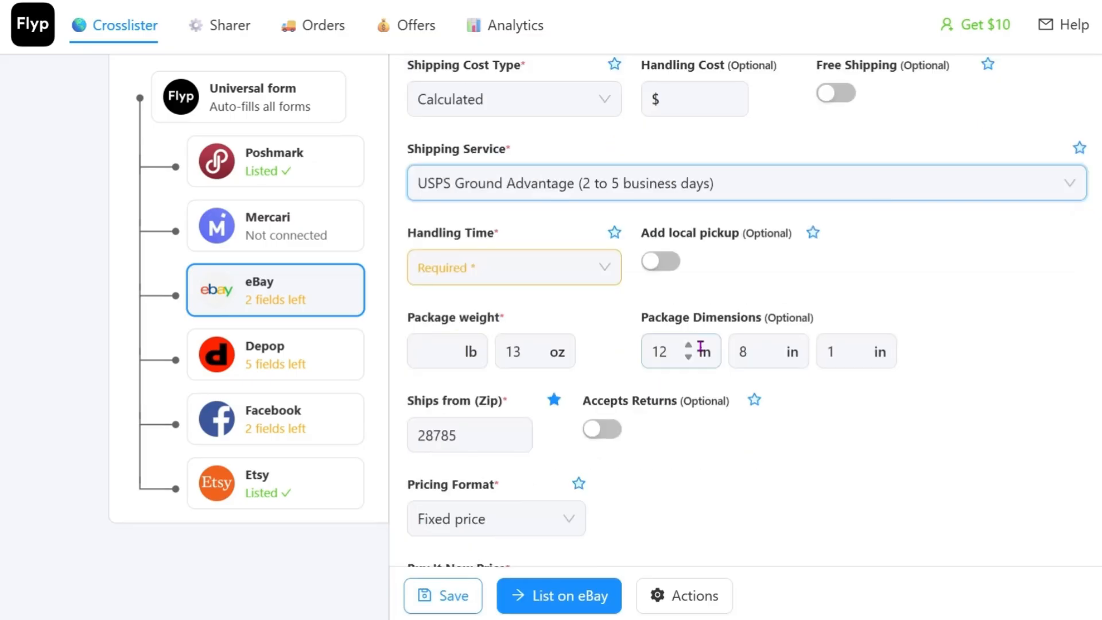
{"action": "left_click", "coordinate": [566, 265]}
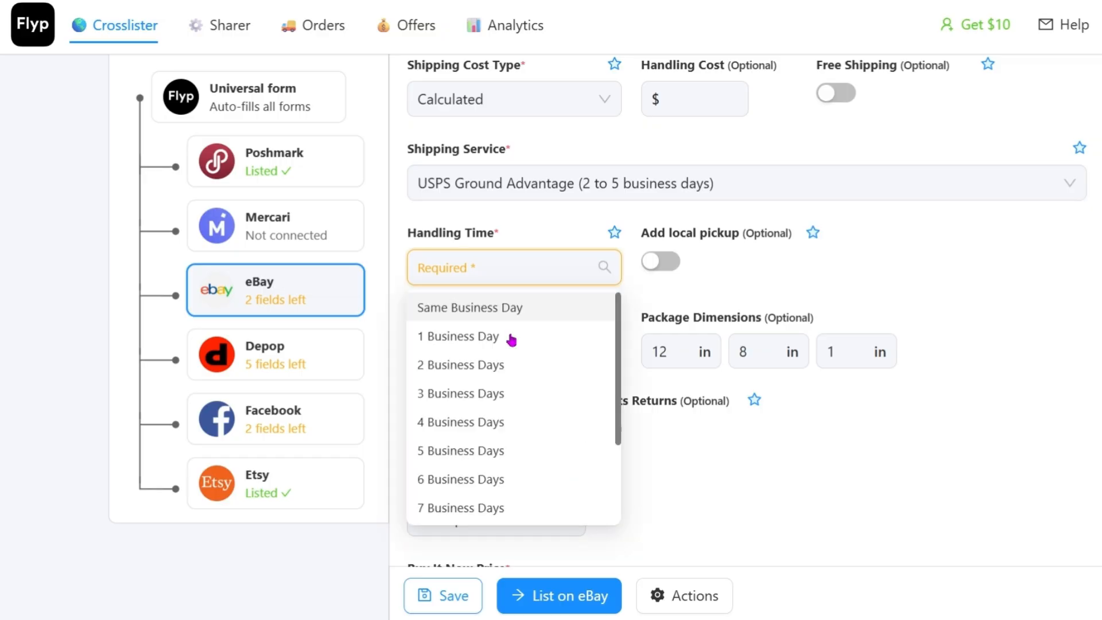
{"action": "left_click", "coordinate": [561, 371]}
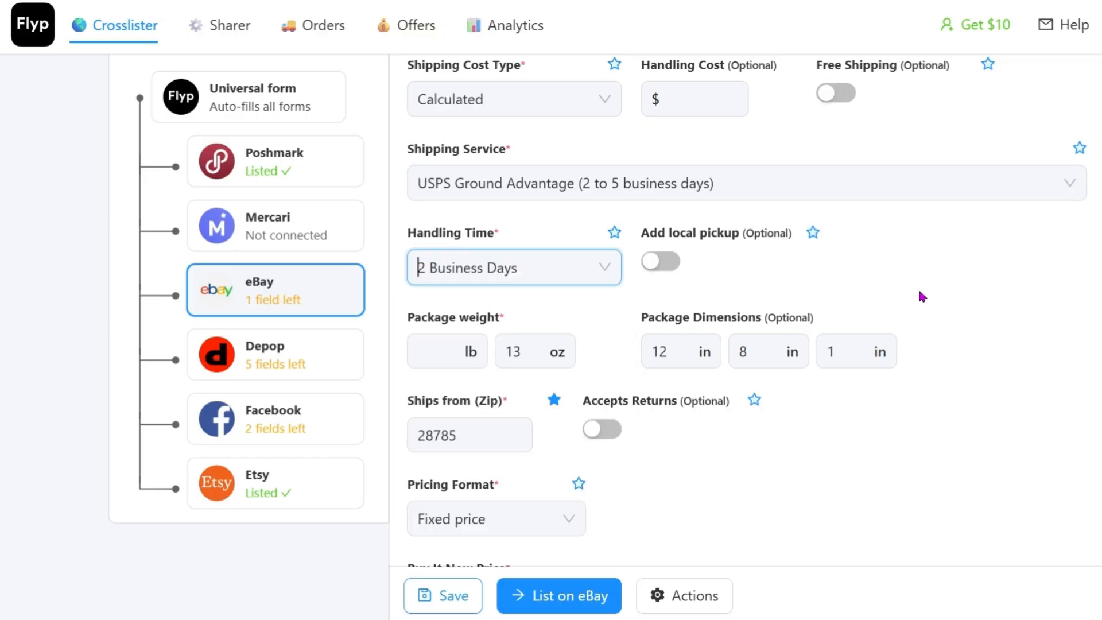
Step: Set the eBay package dimensions to 16 x 12 x 2 inches
{"action": "scroll", "coordinate": [541, 214], "scroll_direction": "down", "scroll_amount": 3}
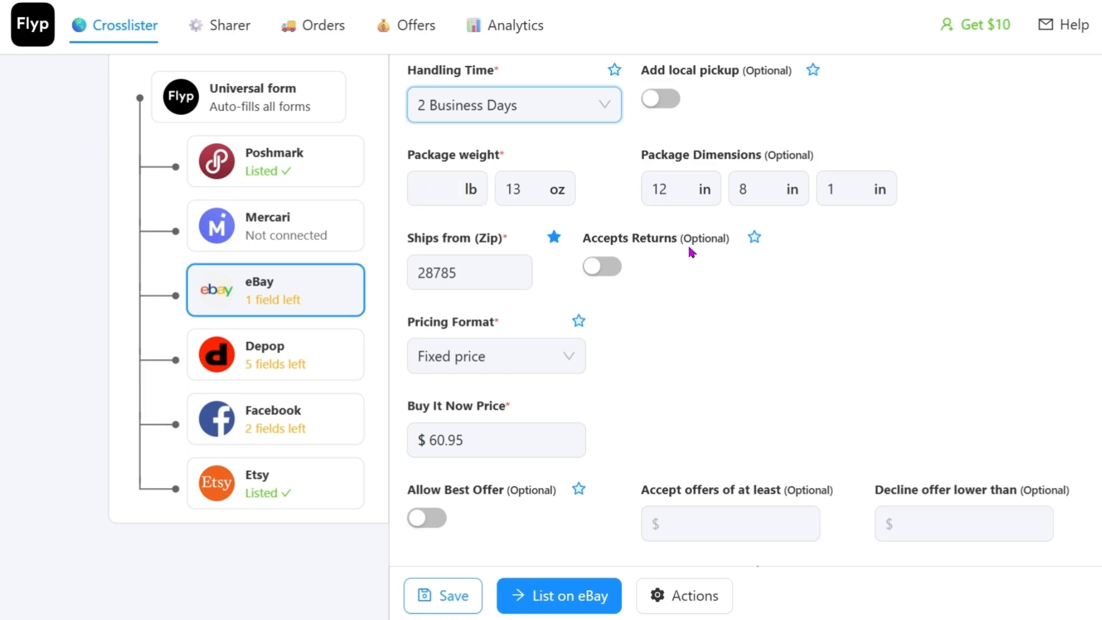
{"action": "left_click", "coordinate": [668, 190]}
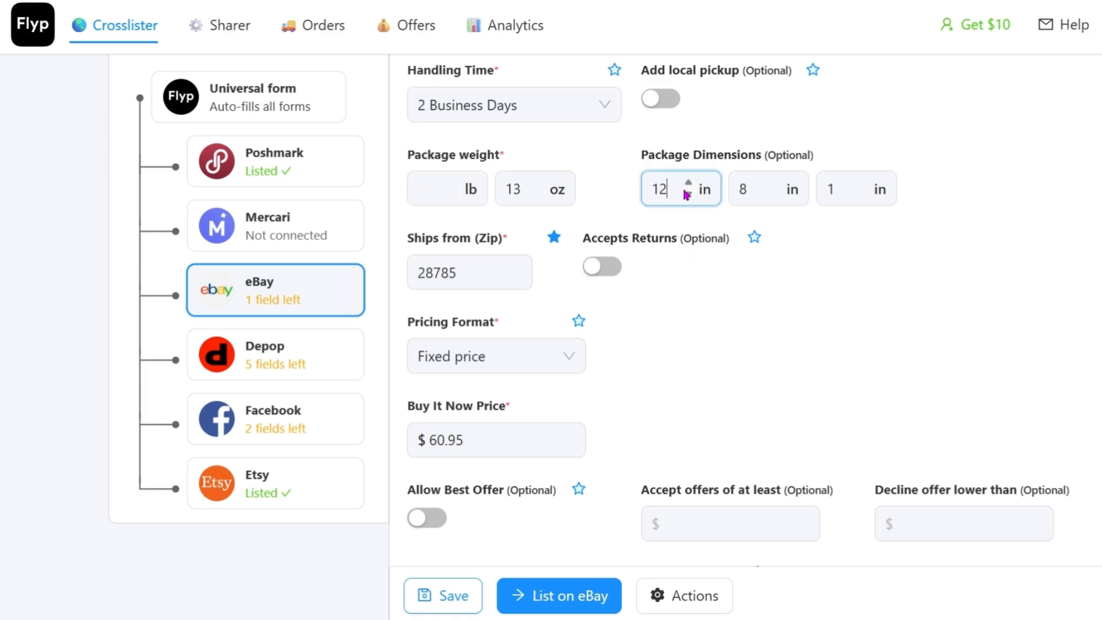
{"action": "double_click", "coordinate": [684, 193]}
{"action": "type", "text": "16"}
{"action": "double_click", "coordinate": [752, 197]}
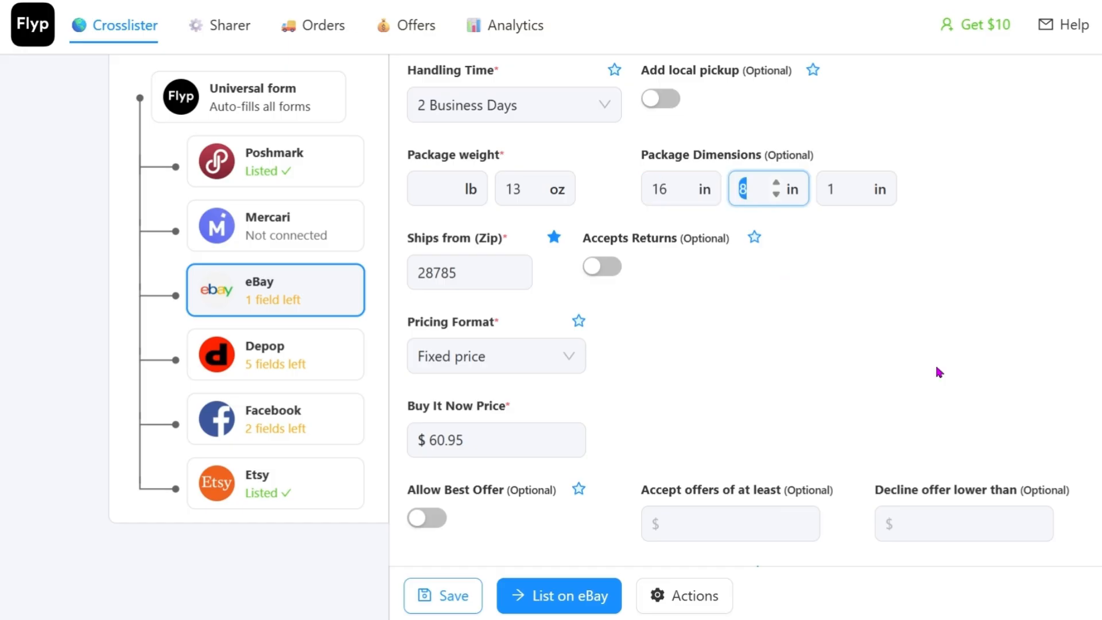
{"action": "type", "text": "12"}
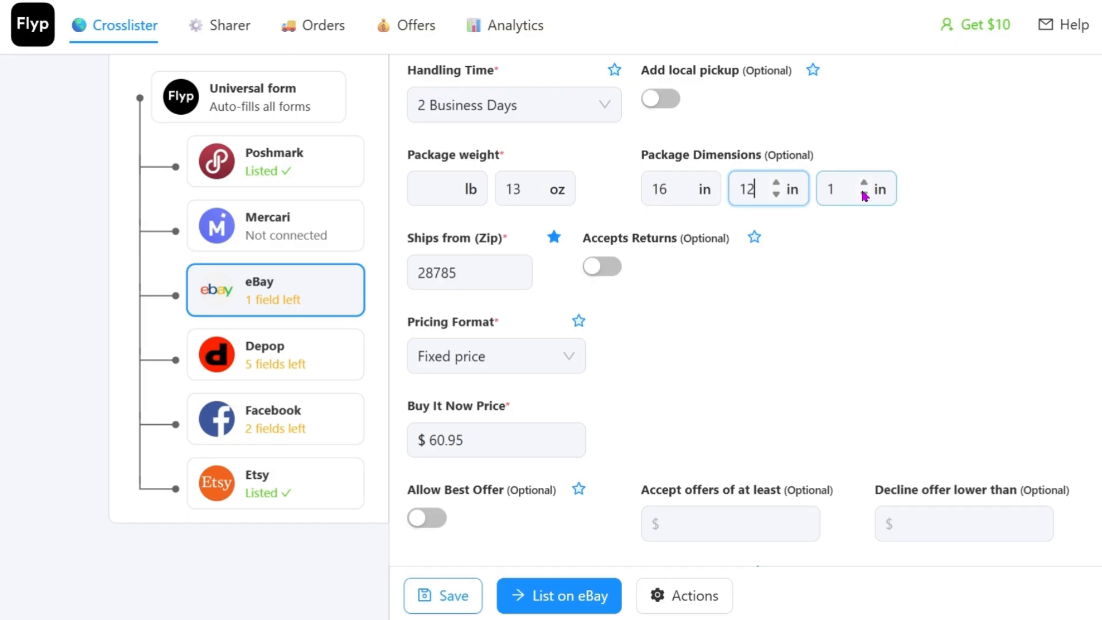
{"action": "left_click", "coordinate": [877, 210]}
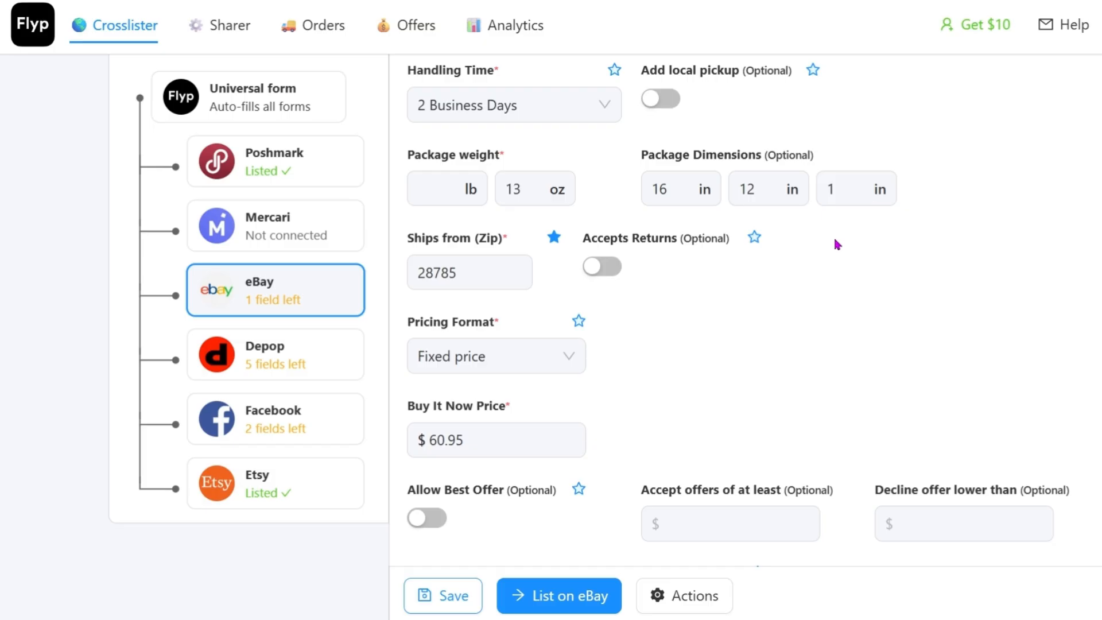
{"action": "left_click", "coordinate": [864, 184]}
Step: Set the eBay Buy It Now price to $55
{"action": "scroll", "coordinate": [812, 321], "scroll_direction": "down", "scroll_amount": 1}
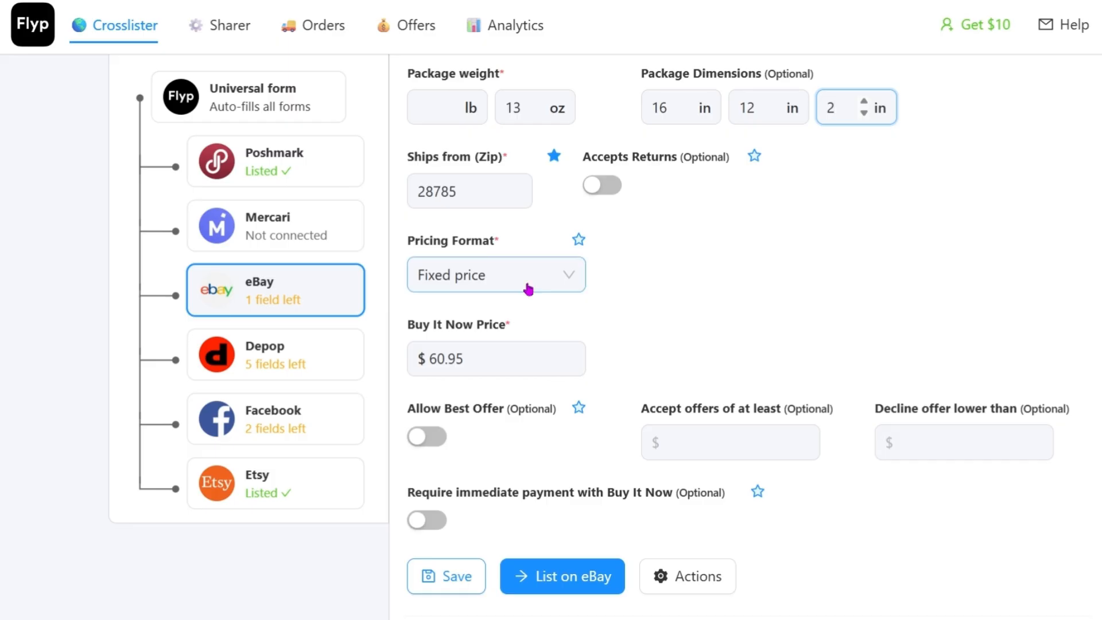
{"action": "double_click", "coordinate": [449, 360]}
{"action": "triple_click", "coordinate": [448, 363]}
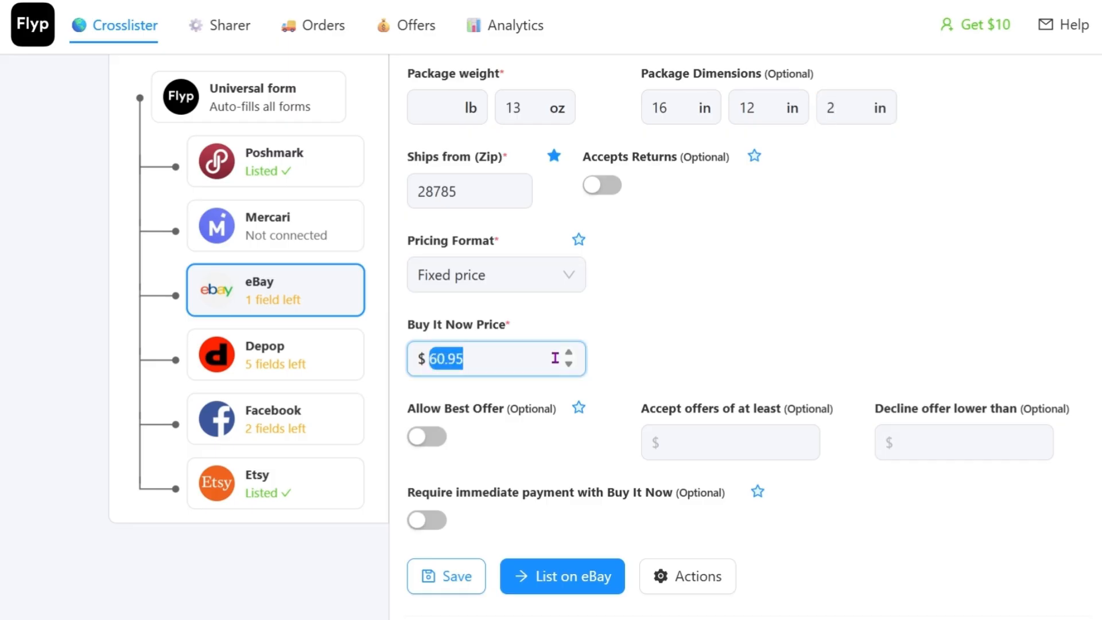
{"action": "type", "text": "55"}
Step: Allow best offers on the eBay form with a minimum accepted offer of $50, and require immediate payment with Buy It Now
{"action": "left_click", "coordinate": [454, 439]}
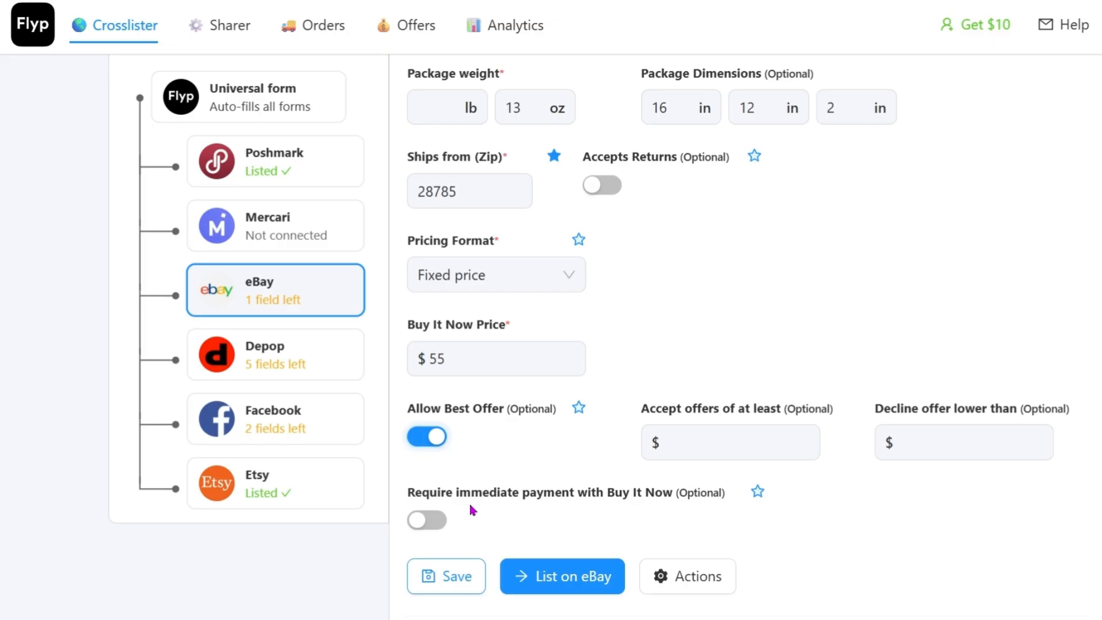
{"action": "left_click", "coordinate": [442, 529]}
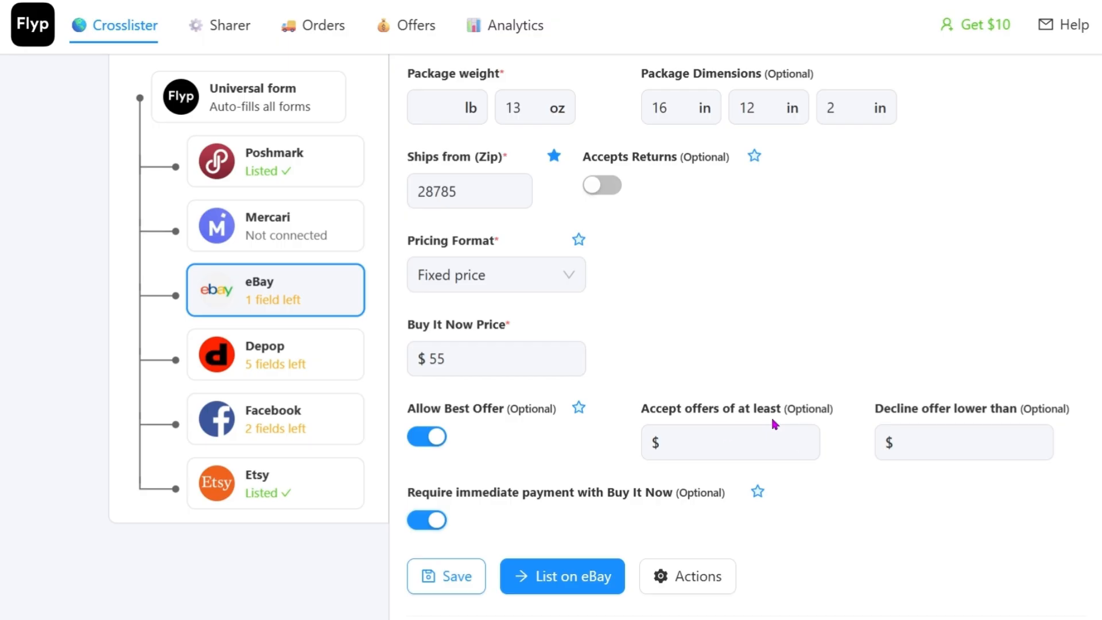
{"action": "left_click", "coordinate": [724, 435]}
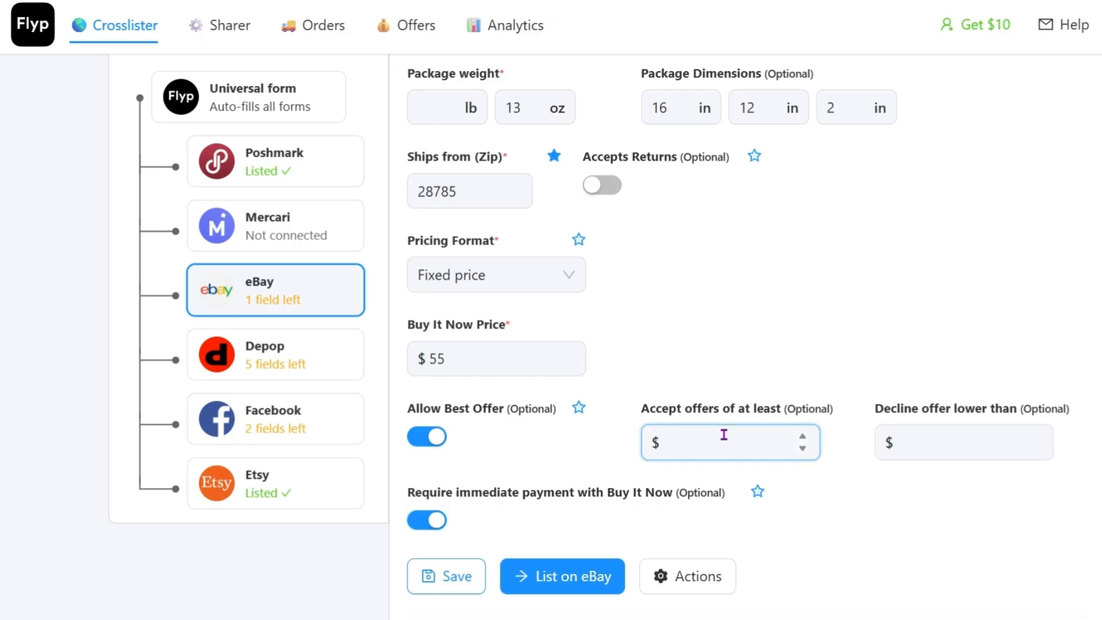
{"action": "type", "text": "50"}
{"action": "key", "text": "Tab"}
Step: Leave the decline threshold empty, save the eBay form and try to list the item on eBay
{"action": "scroll", "coordinate": [891, 308], "scroll_direction": "down", "scroll_amount": 2}
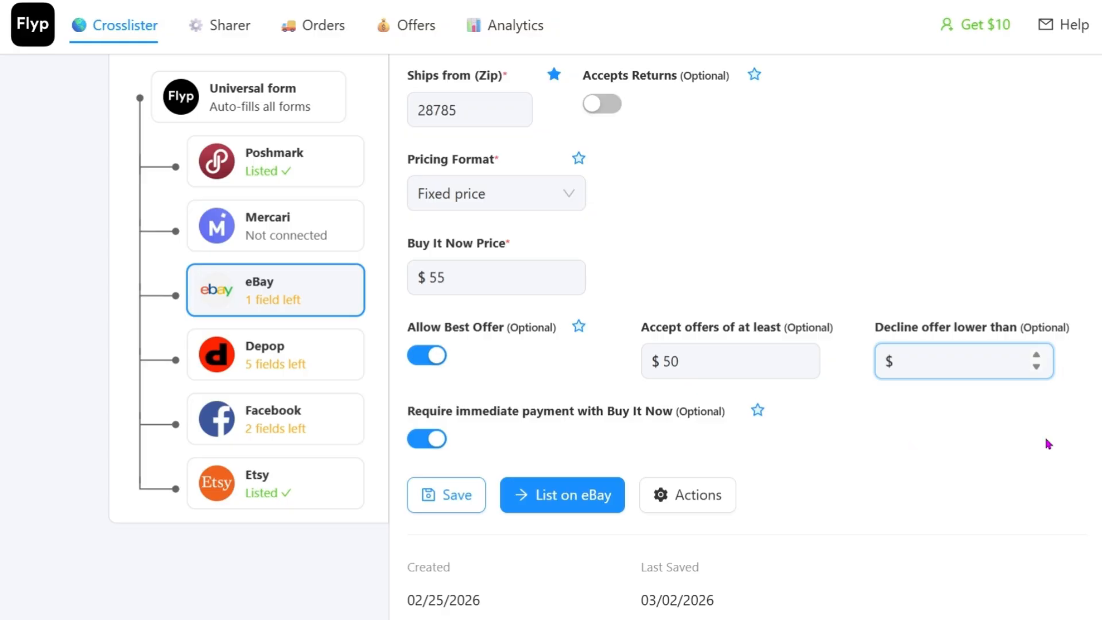
{"action": "scroll", "coordinate": [977, 285], "scroll_direction": "down", "scroll_amount": 1}
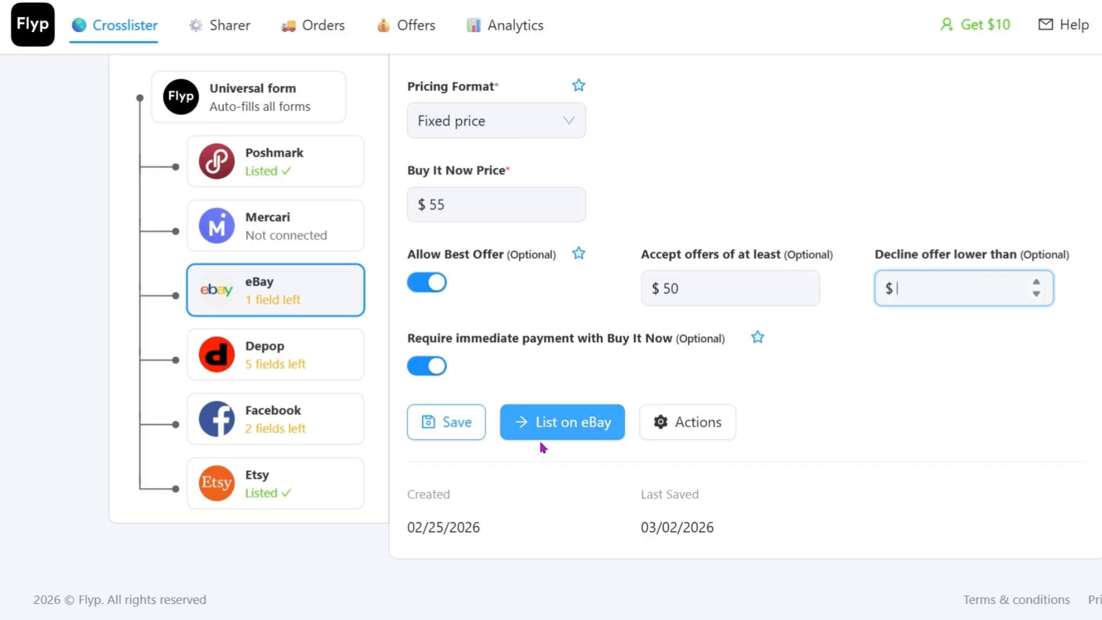
{"action": "left_click", "coordinate": [461, 430]}
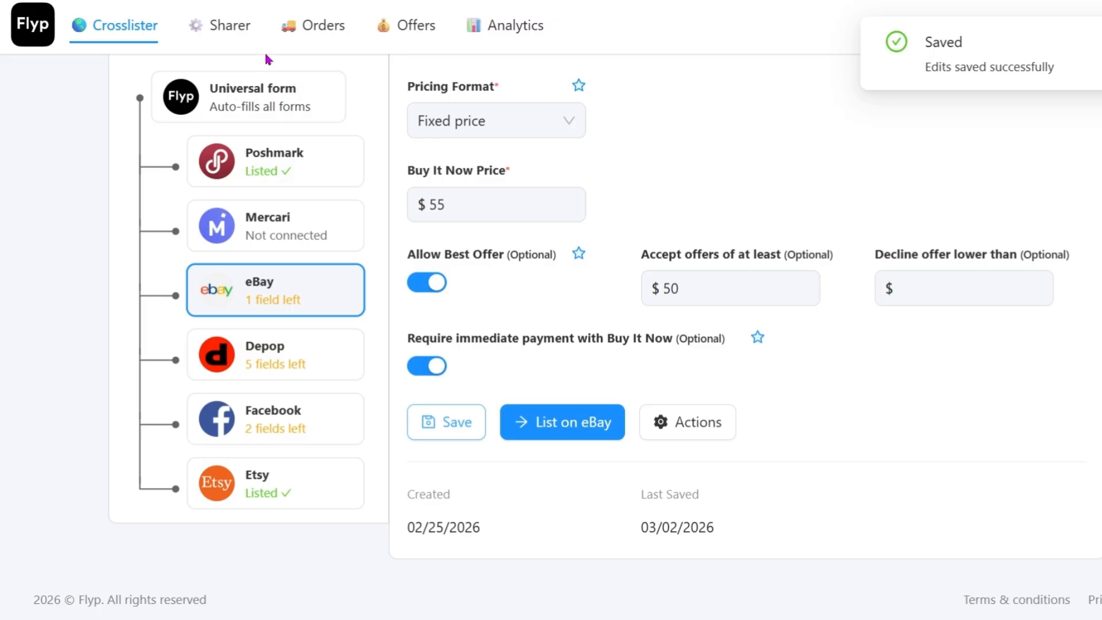
{"action": "left_click", "coordinate": [583, 422]}
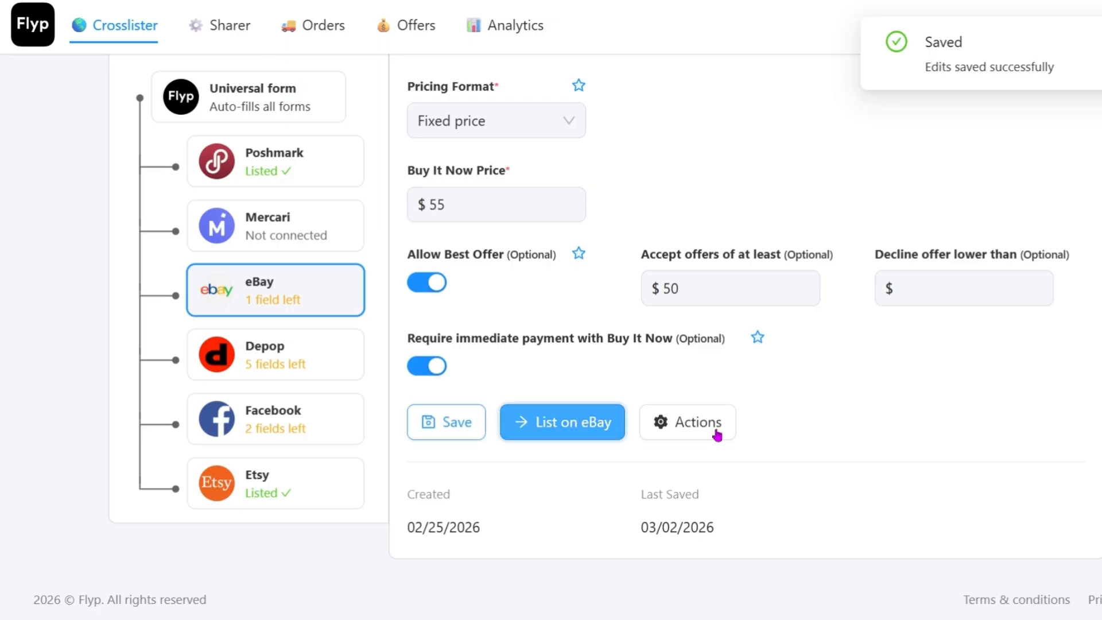
Step: Fill in the required Brand field on the eBay form with the designer's brand name
{"action": "scroll", "coordinate": [874, 397], "scroll_direction": "up", "scroll_amount": 3}
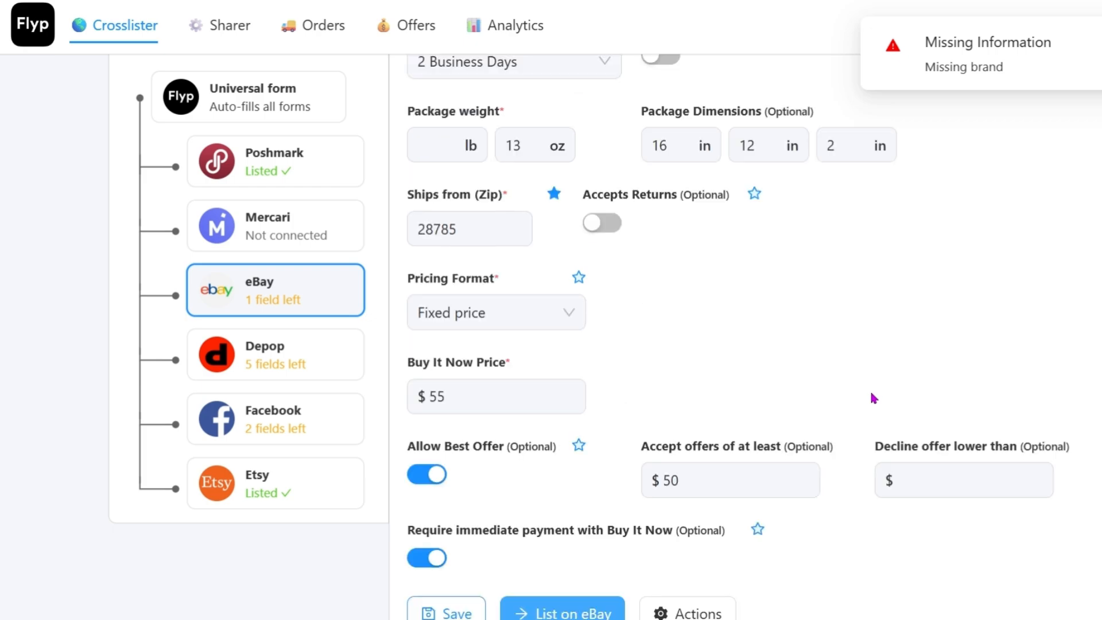
{"action": "scroll", "coordinate": [874, 397], "scroll_direction": "up", "scroll_amount": 5}
{"action": "scroll", "coordinate": [874, 399], "scroll_direction": "up", "scroll_amount": 8}
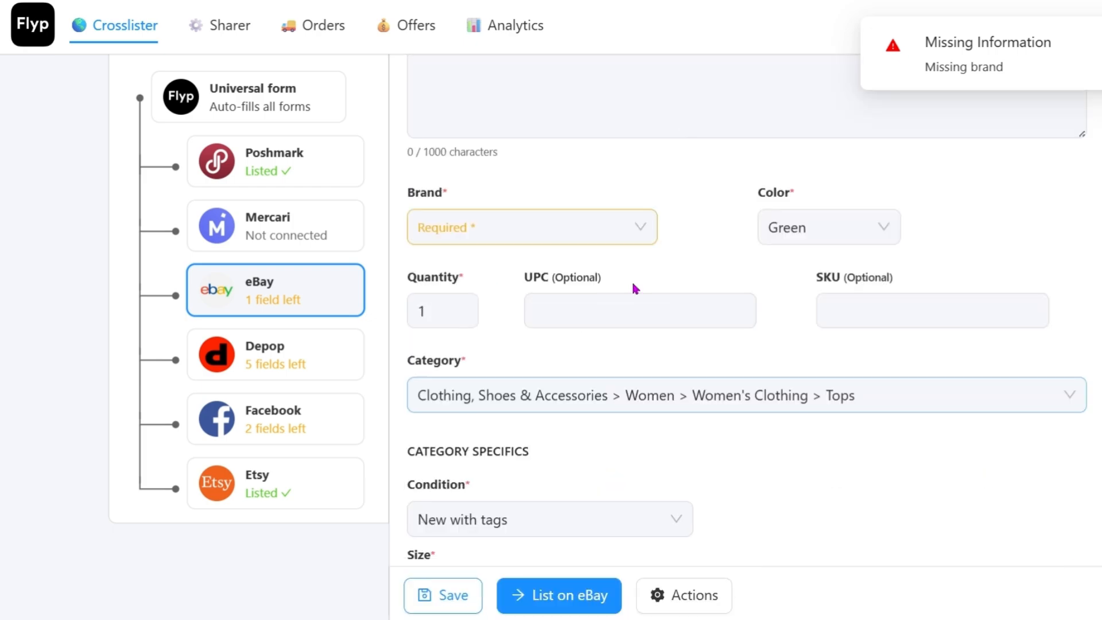
{"action": "left_click", "coordinate": [572, 229]}
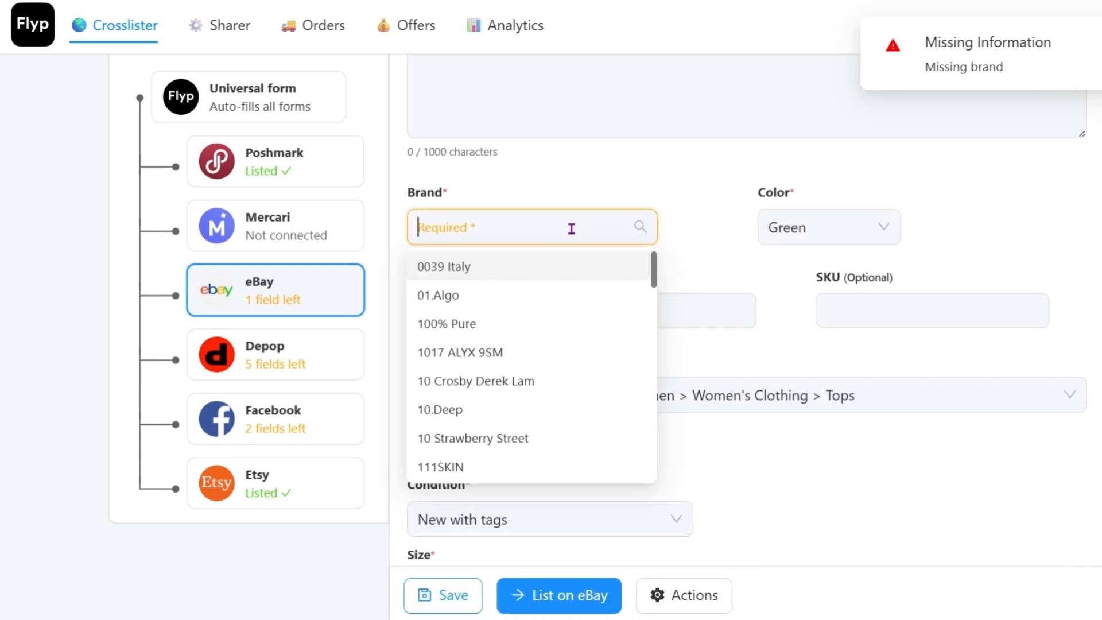
{"action": "type", "text": "Mandy"}
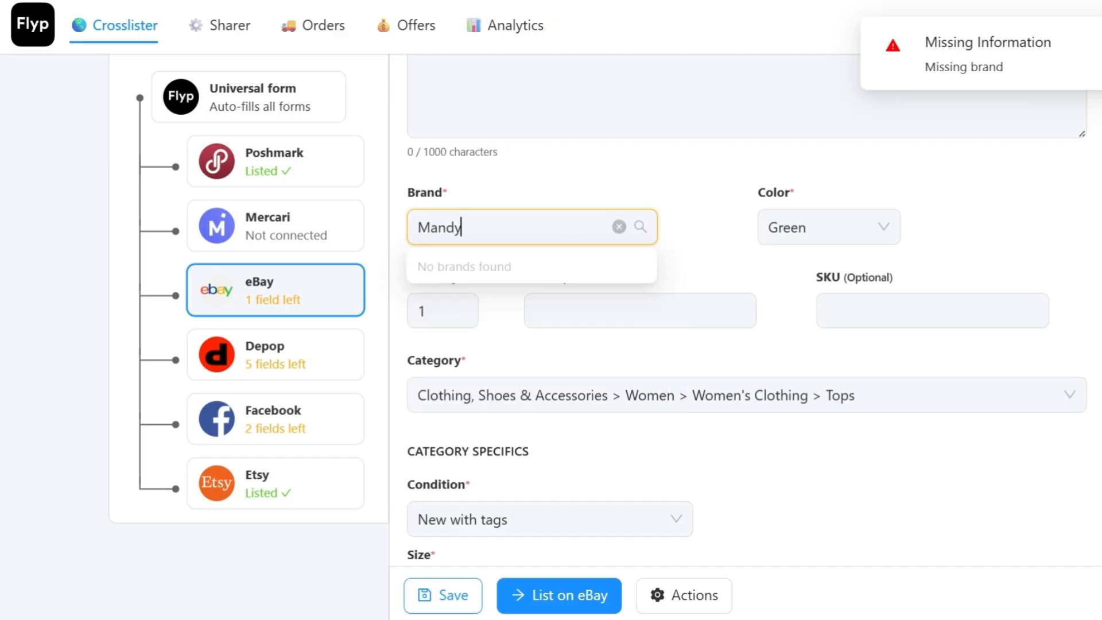
{"action": "type", "text": " Wil"}
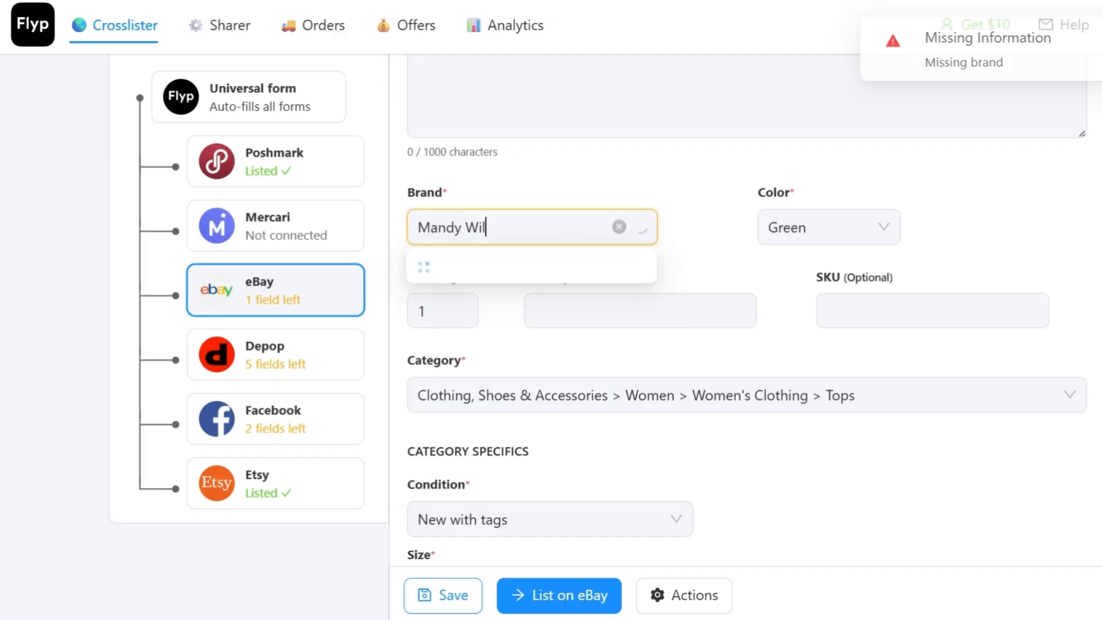
{"action": "type", "text": "dman"}
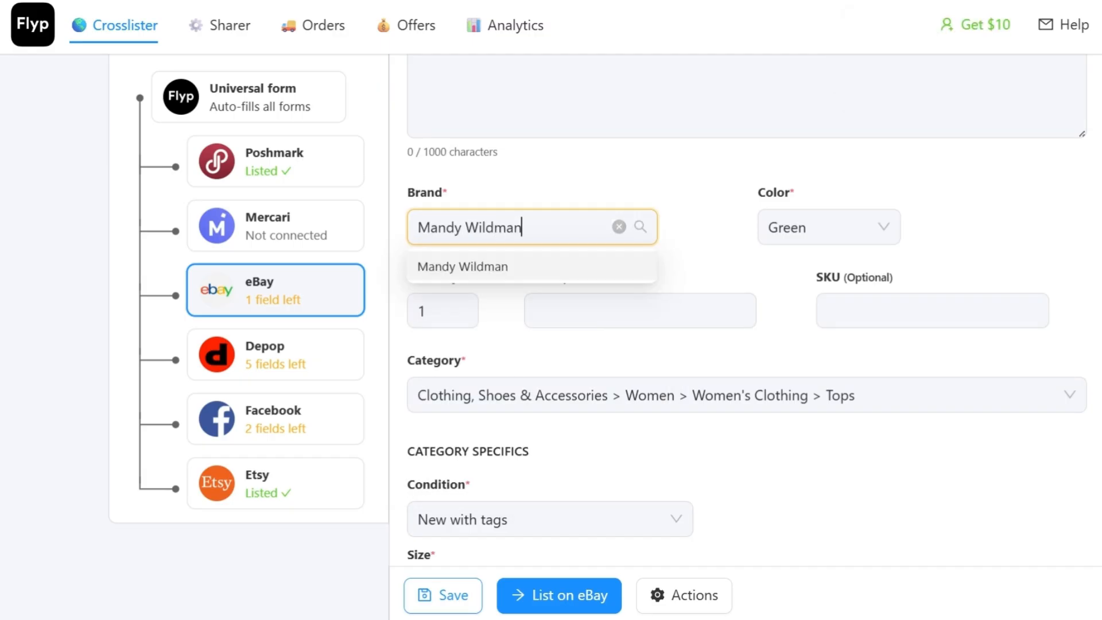
{"action": "left_click", "coordinate": [509, 267]}
Step: List the tunic top on eBay with the completed form
{"action": "scroll", "coordinate": [981, 493], "scroll_direction": "down", "scroll_amount": 8}
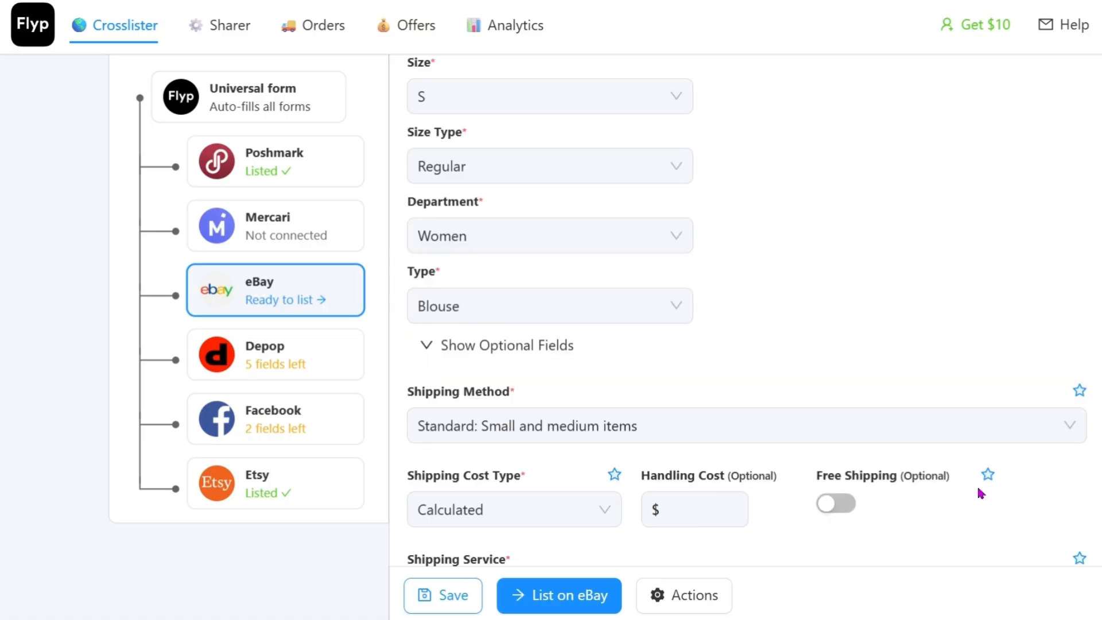
{"action": "scroll", "coordinate": [981, 493], "scroll_direction": "down", "scroll_amount": 10}
{"action": "scroll", "coordinate": [963, 524], "scroll_direction": "down", "scroll_amount": 1}
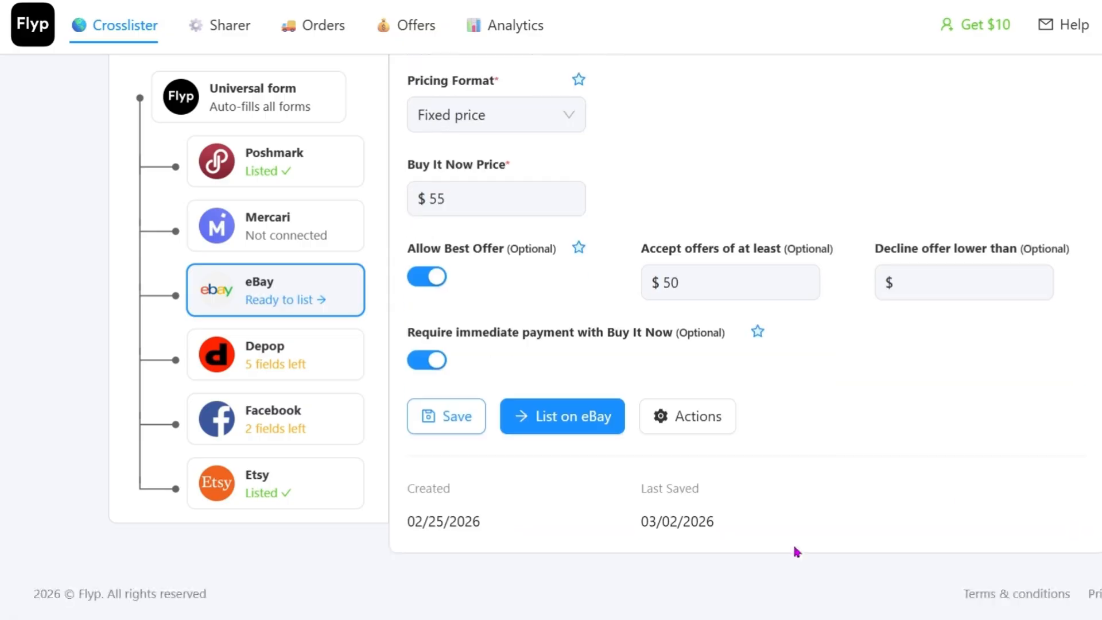
{"action": "left_click", "coordinate": [582, 426]}
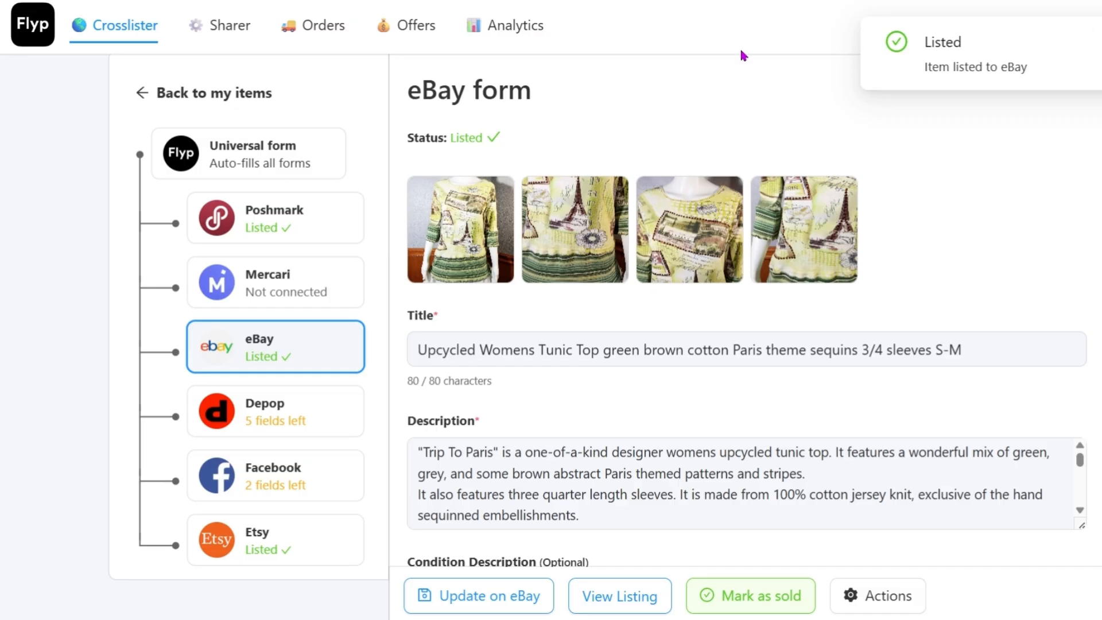
Step: Open the Depop form and set its category to Women / Tops
{"action": "left_click", "coordinate": [280, 416]}
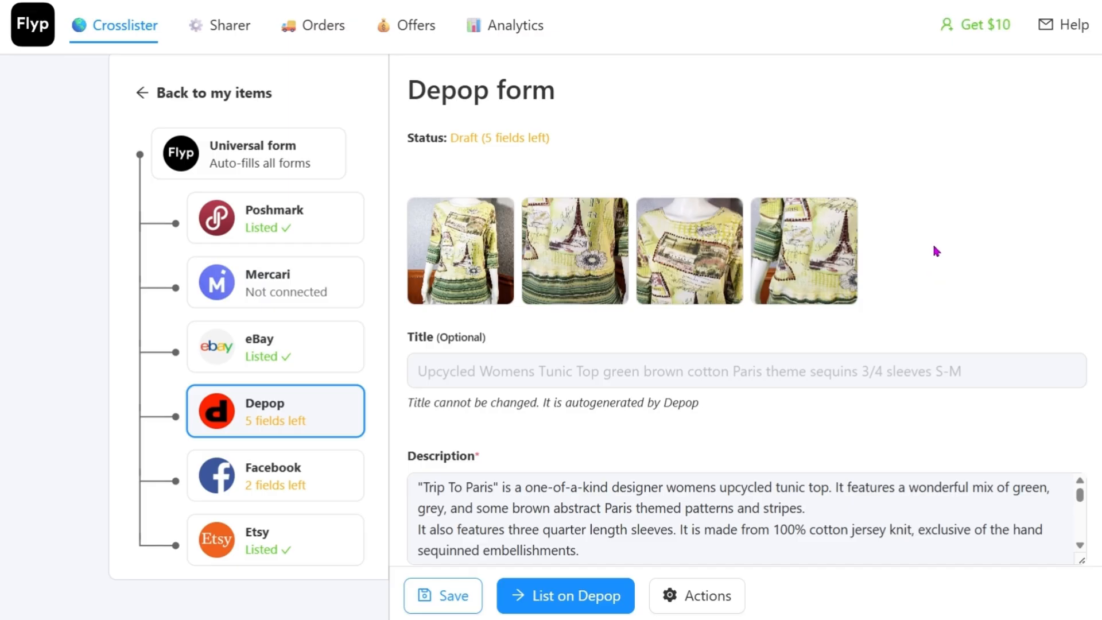
{"action": "scroll", "coordinate": [936, 250], "scroll_direction": "down", "scroll_amount": 2}
{"action": "scroll", "coordinate": [932, 242], "scroll_direction": "down", "scroll_amount": 1}
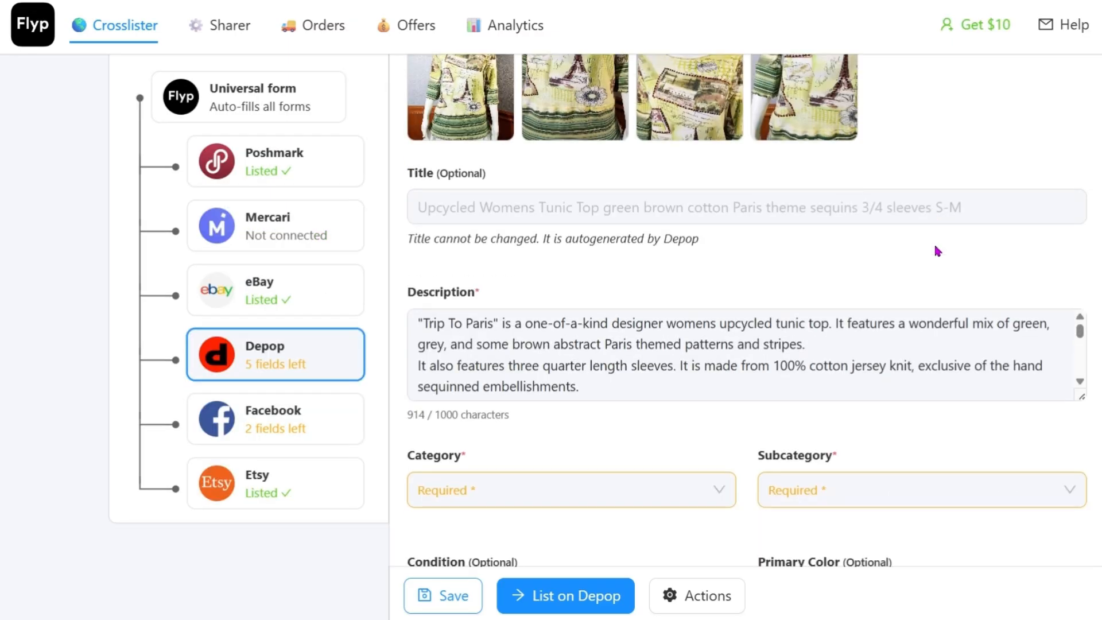
{"action": "scroll", "coordinate": [933, 242], "scroll_direction": "down", "scroll_amount": 3}
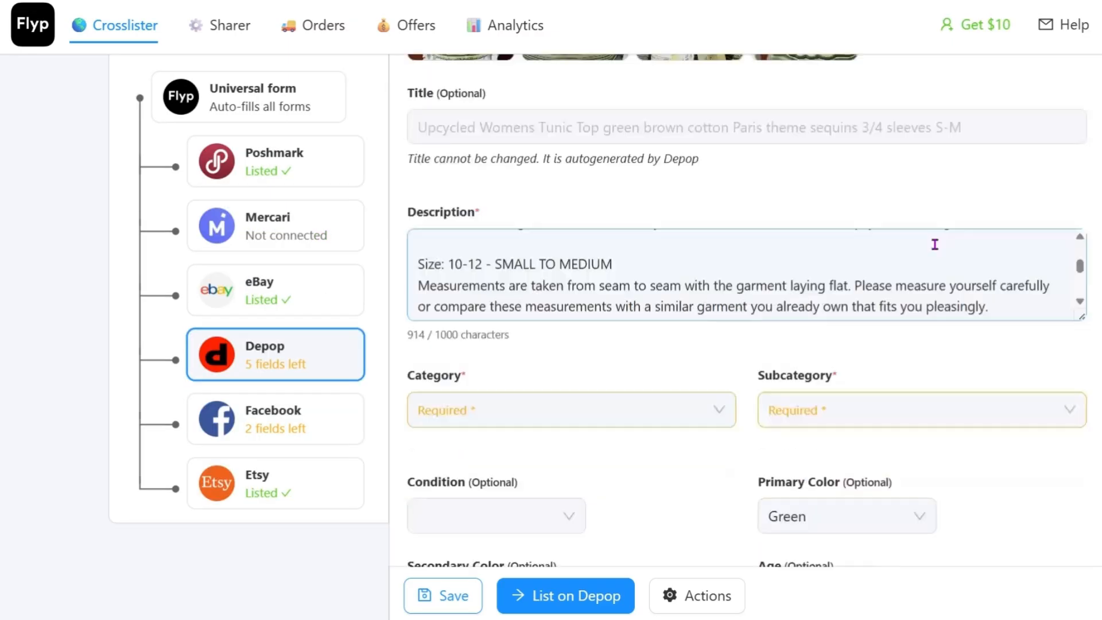
{"action": "left_click", "coordinate": [582, 426]}
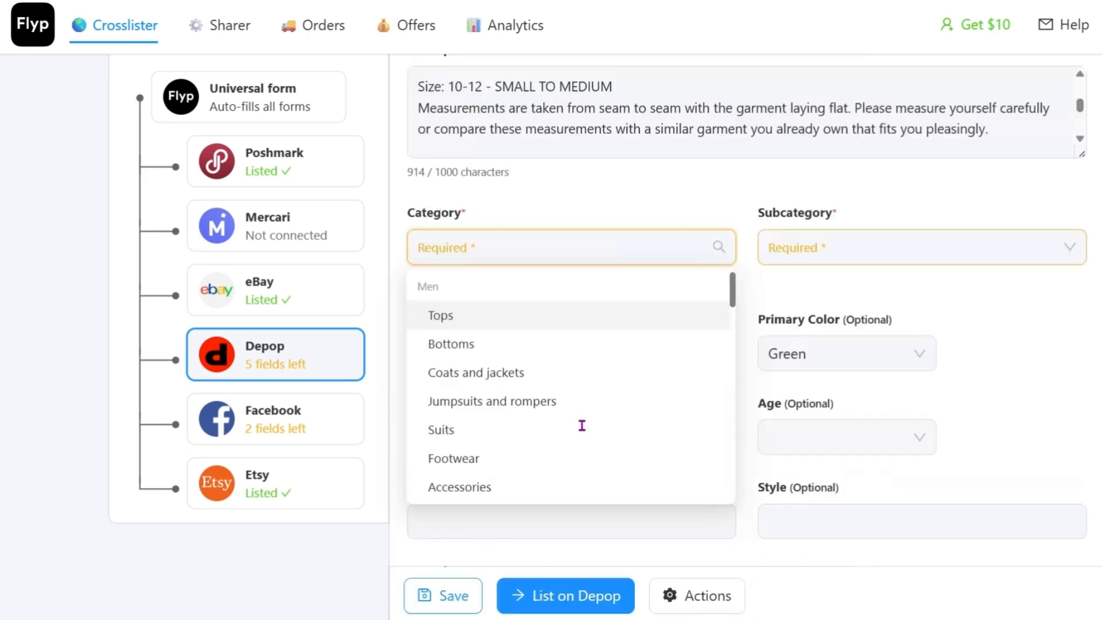
{"action": "scroll", "coordinate": [550, 450], "scroll_direction": "down", "scroll_amount": 3}
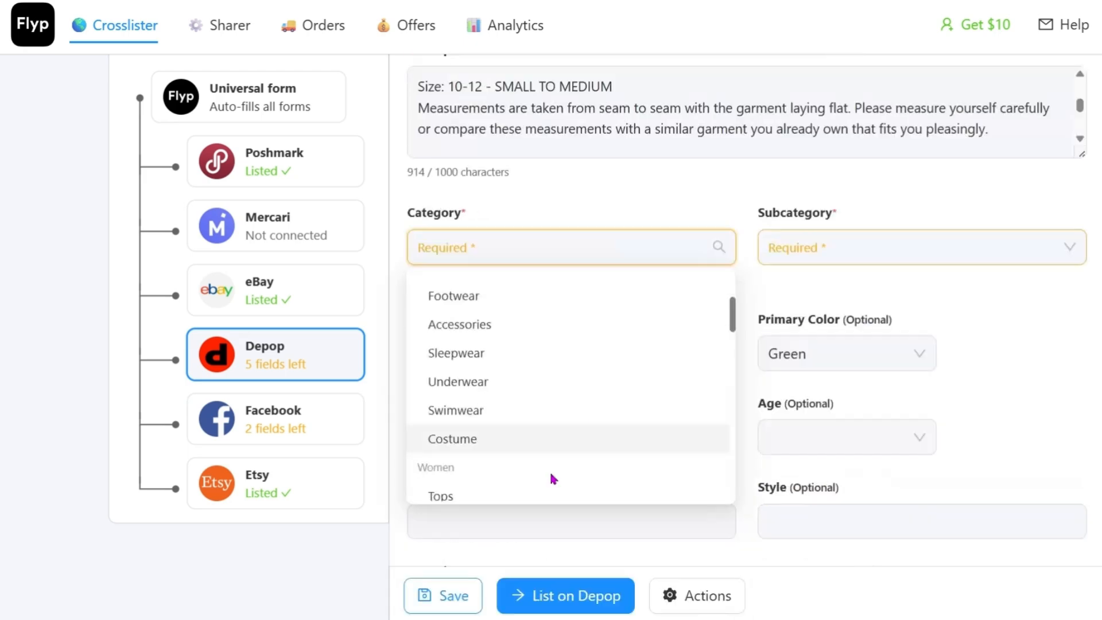
{"action": "left_click", "coordinate": [464, 498]}
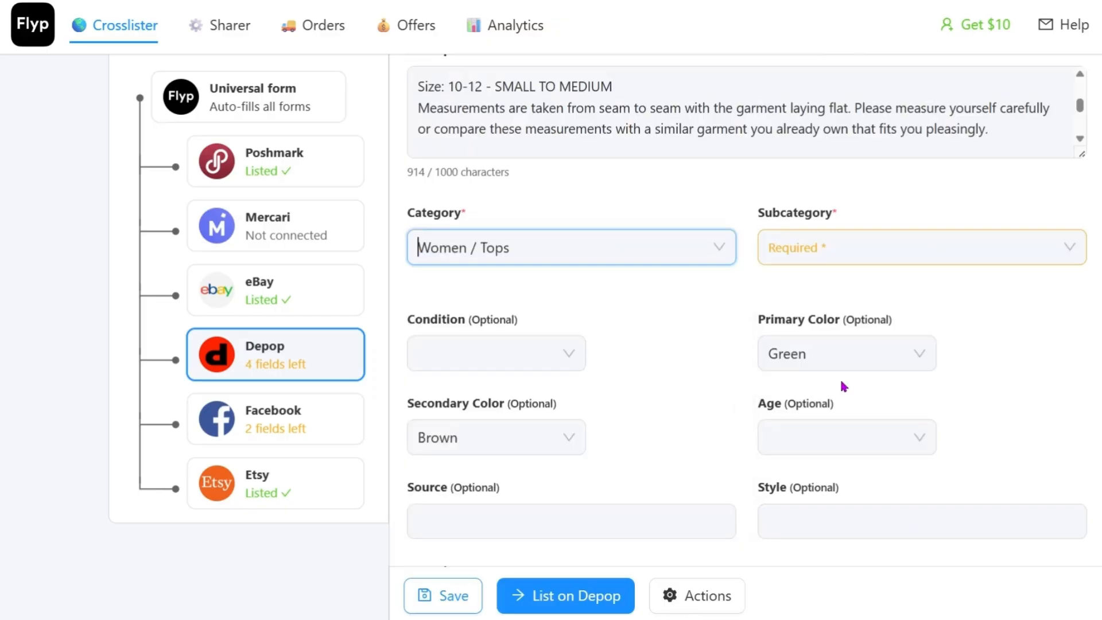
Step: Look through the available subcategories on the Depop form and set the subcategory to Blouses
{"action": "left_click", "coordinate": [858, 252]}
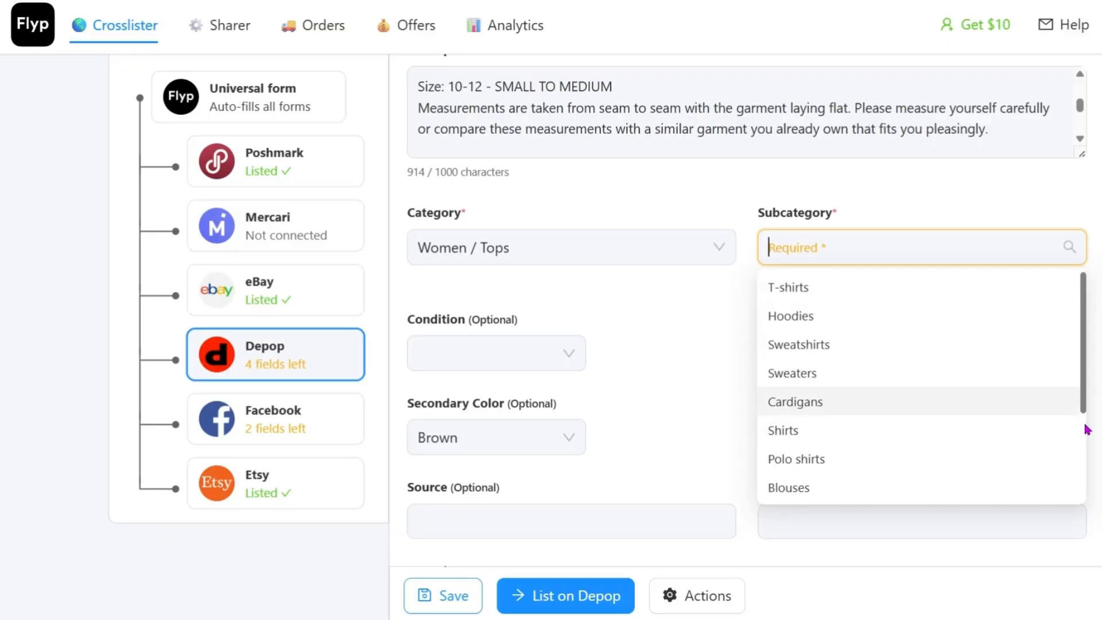
{"action": "scroll", "coordinate": [1084, 441], "scroll_direction": "down", "scroll_amount": 2}
{"action": "left_click_drag", "start_coordinate": [1083, 454], "coordinate": [1077, 503]}
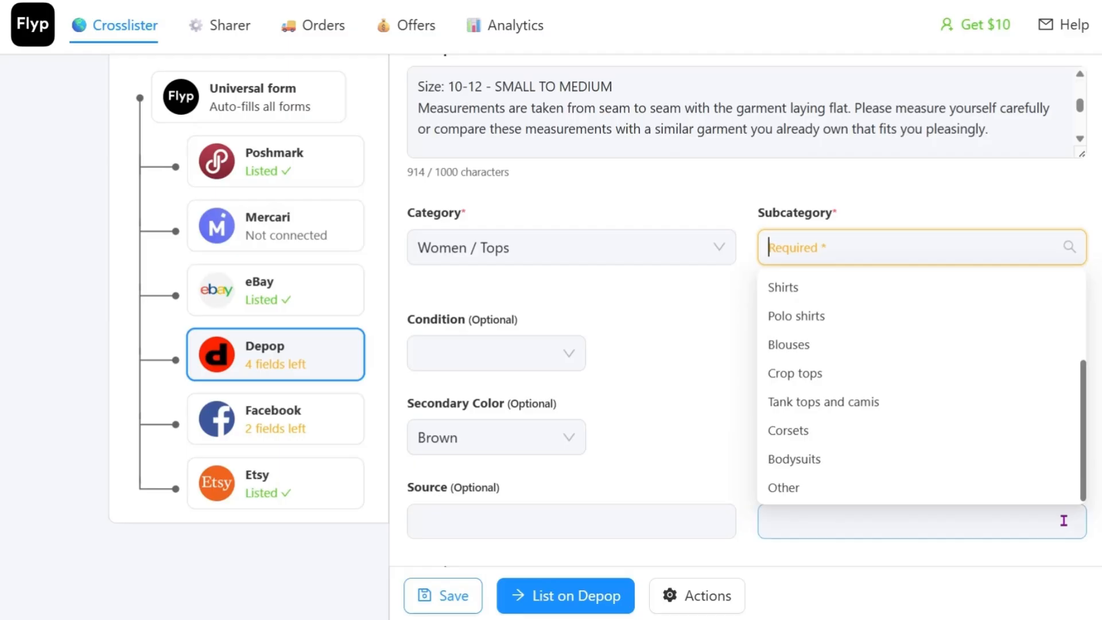
{"action": "left_click_drag", "start_coordinate": [1084, 465], "coordinate": [1085, 454]}
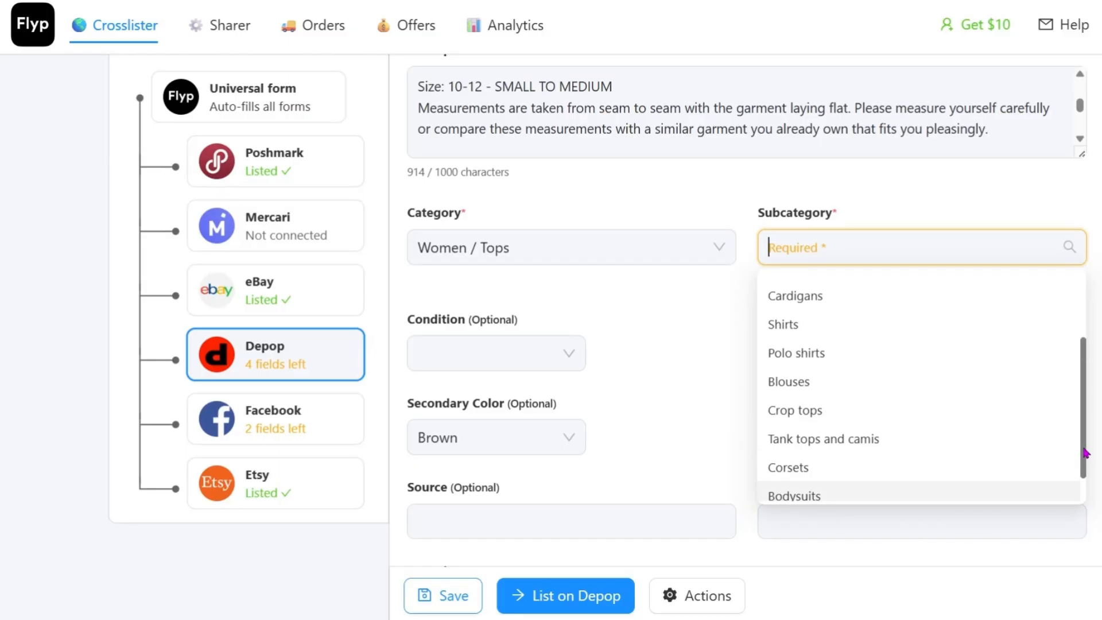
{"action": "left_click_drag", "start_coordinate": [1085, 453], "coordinate": [1084, 379]}
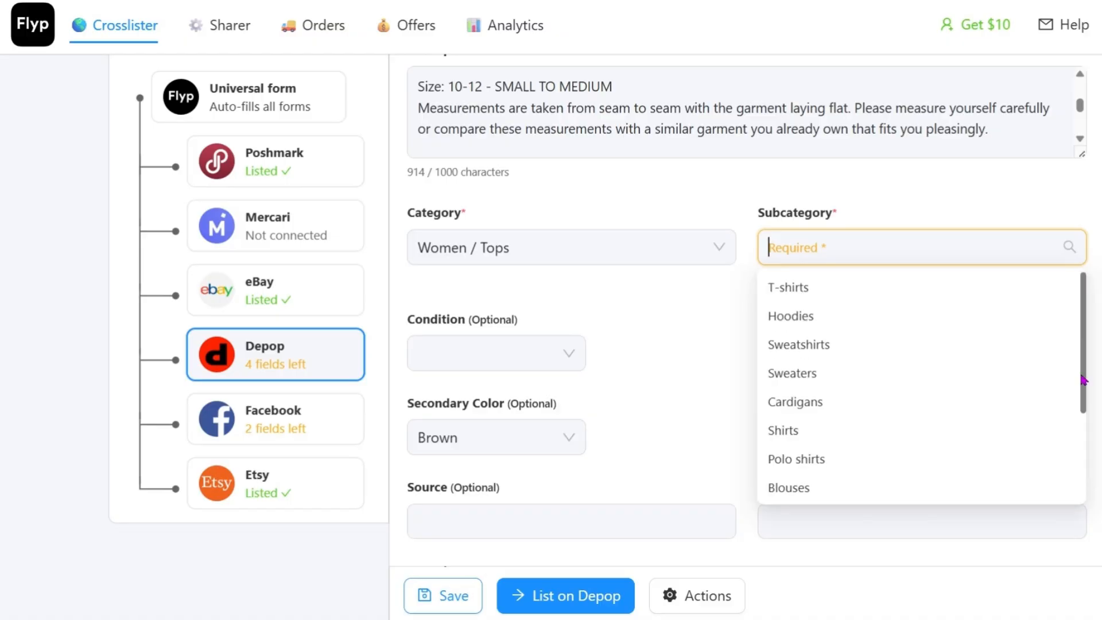
{"action": "scroll", "coordinate": [1080, 391], "scroll_direction": "down", "scroll_amount": 2}
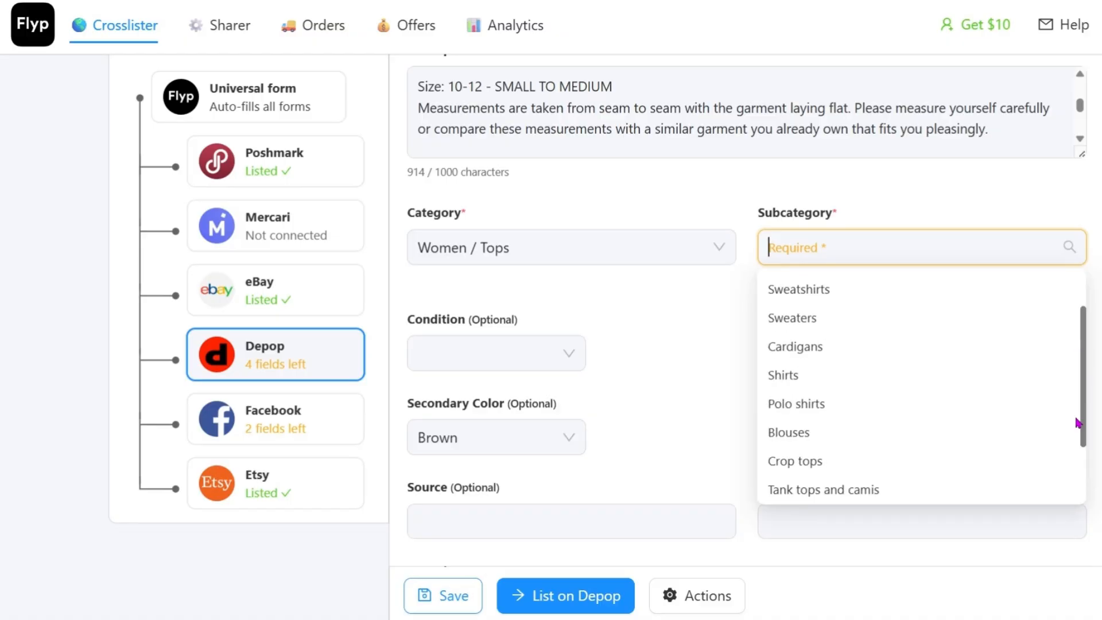
{"action": "scroll", "coordinate": [1077, 423], "scroll_direction": "down", "scroll_amount": 3}
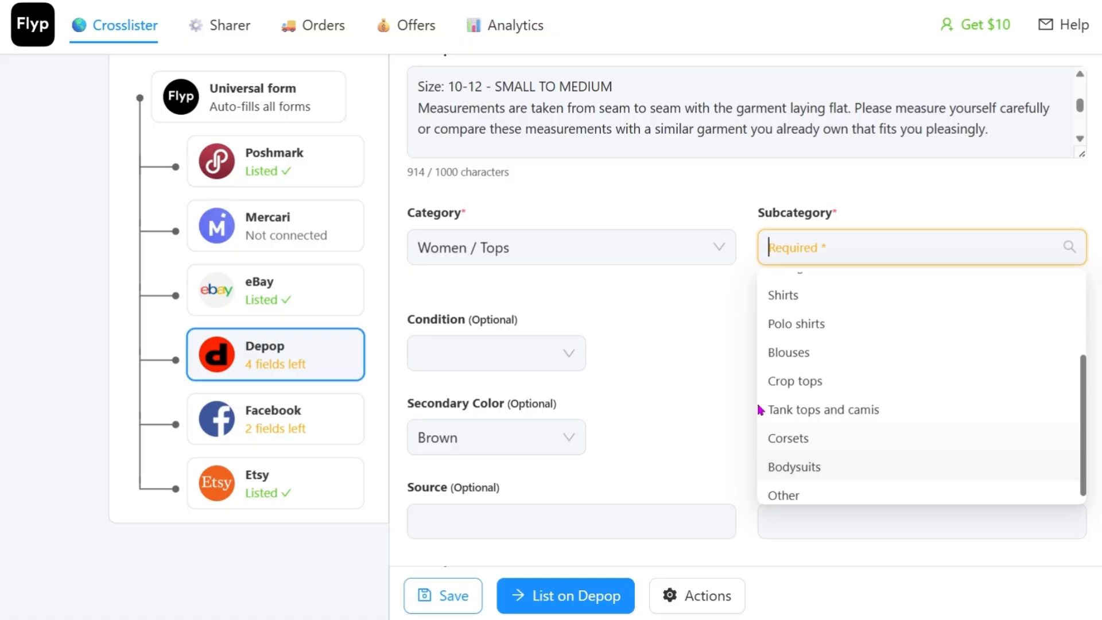
{"action": "left_click", "coordinate": [791, 352]}
Step: Add the occasions Casual, Going out and Special Occasion to the Depop form
{"action": "left_click", "coordinate": [457, 331]}
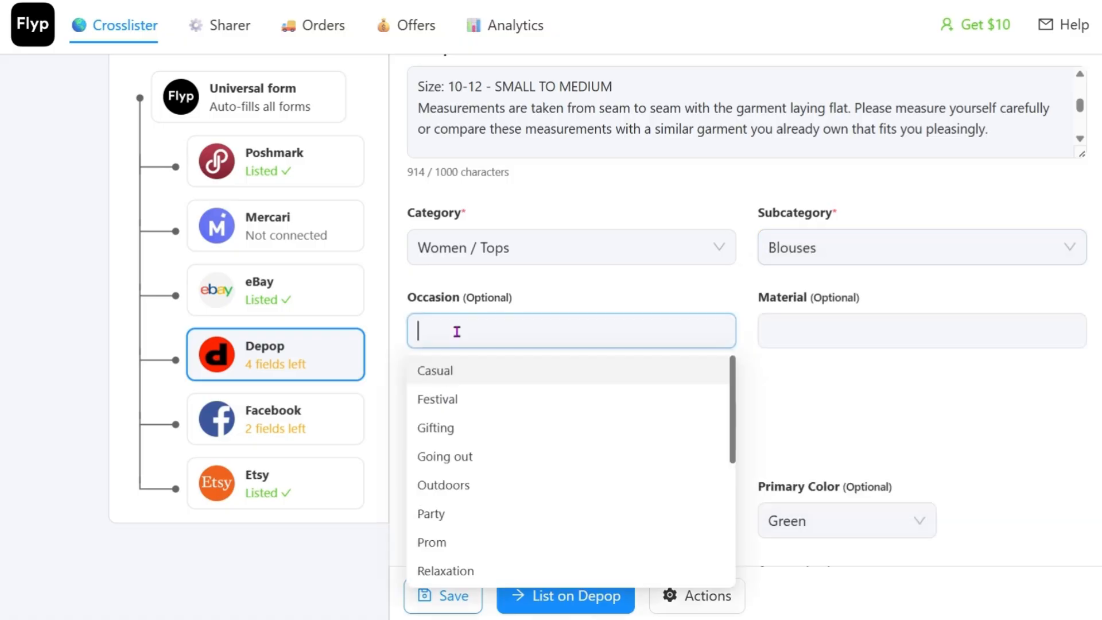
{"action": "left_click", "coordinate": [475, 379]}
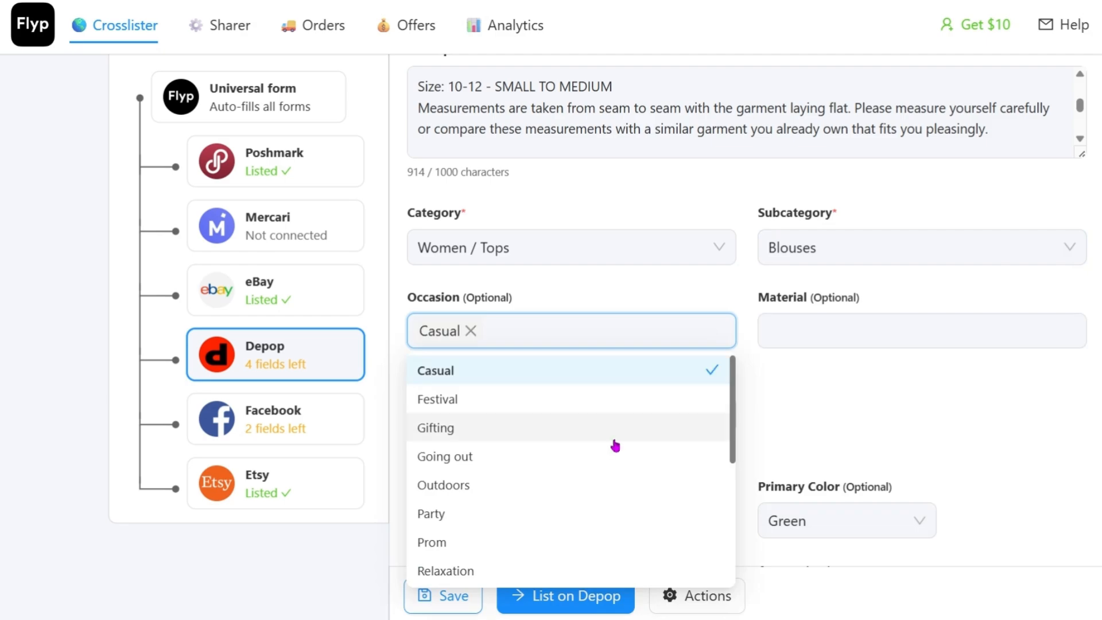
{"action": "left_click", "coordinate": [633, 470]}
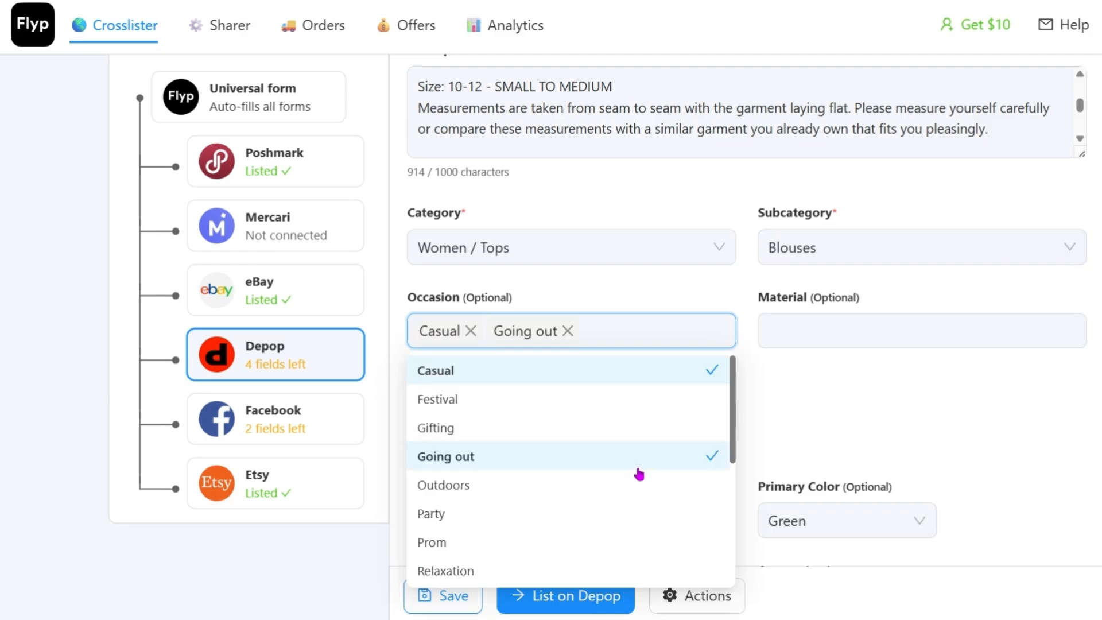
{"action": "scroll", "coordinate": [639, 474], "scroll_direction": "down", "scroll_amount": 2}
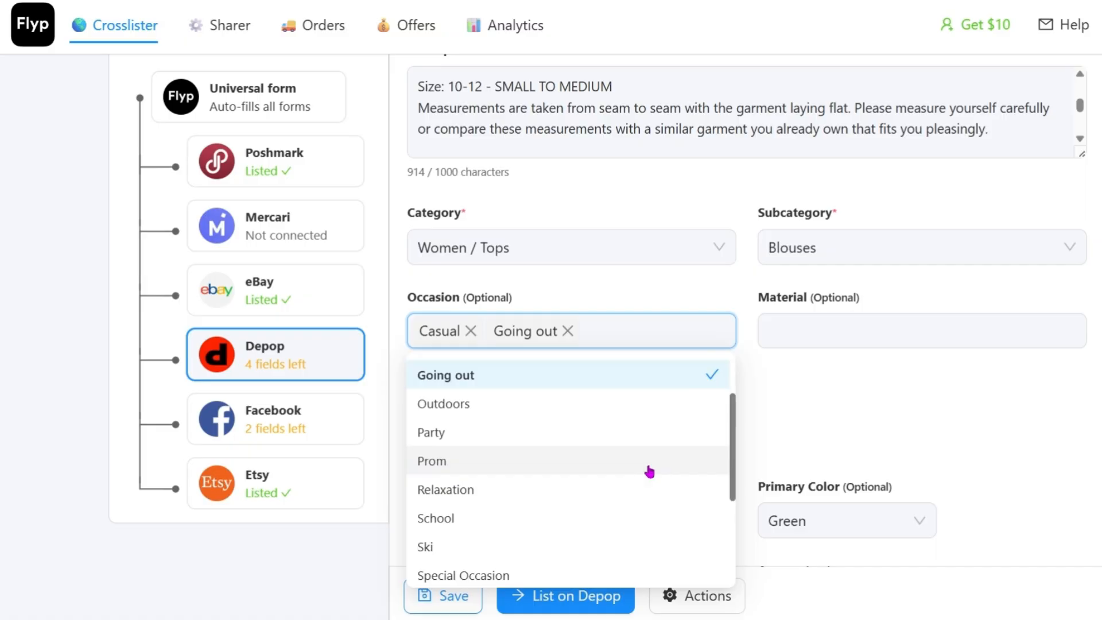
{"action": "left_click", "coordinate": [567, 576]}
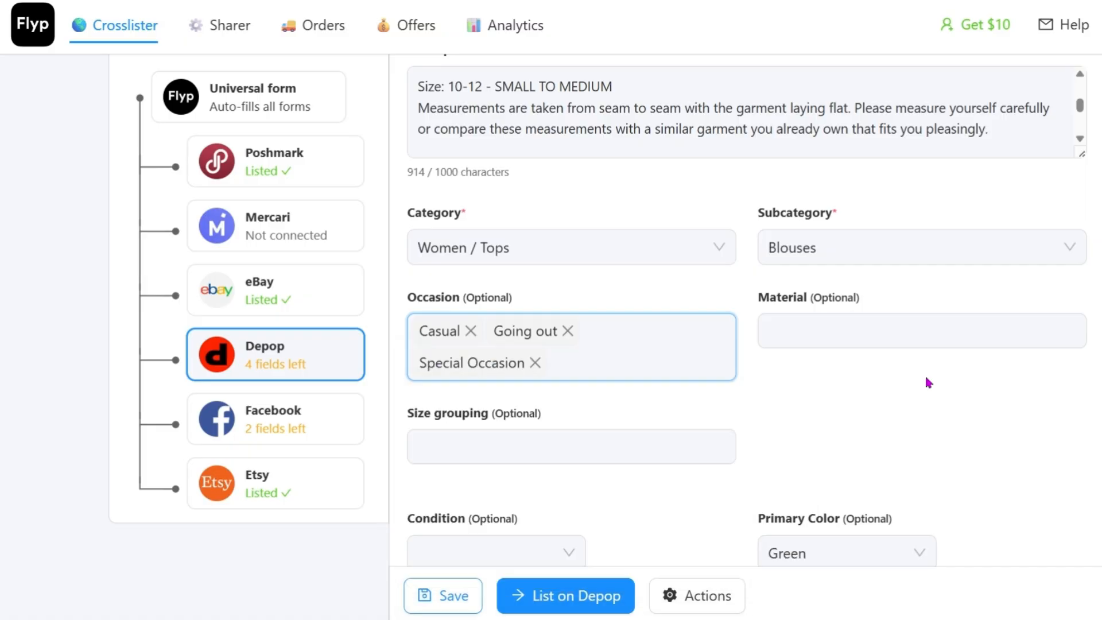
Step: Set the Depop material to Cotton and check the size grouping options without choosing one
{"action": "left_click", "coordinate": [839, 330]}
{"action": "left_click", "coordinate": [816, 486]}
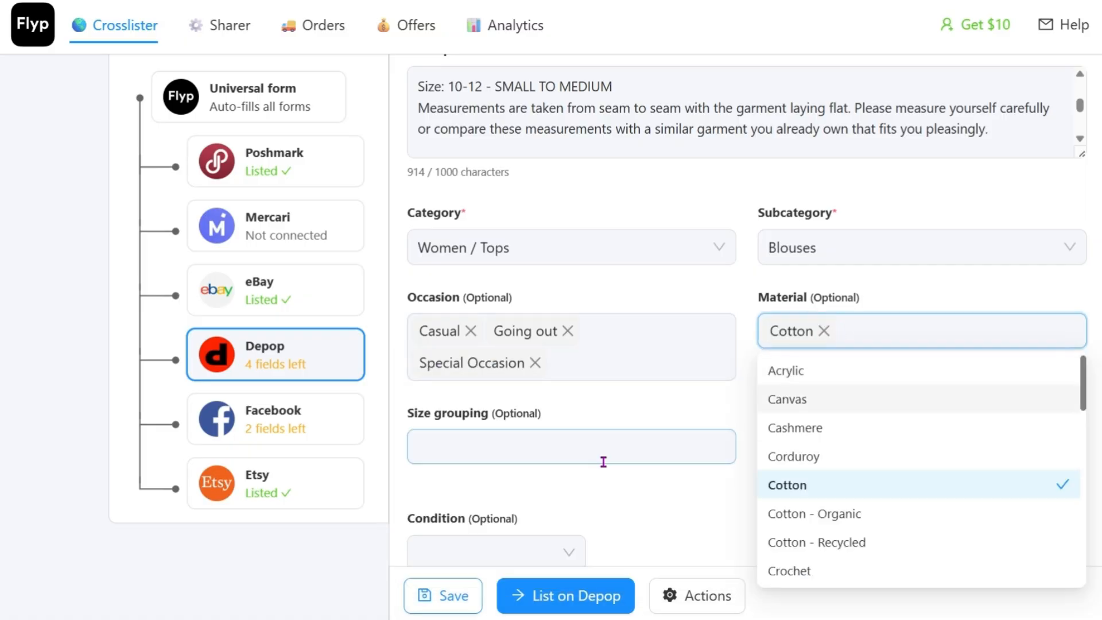
{"action": "left_click", "coordinate": [560, 448]}
{"action": "scroll", "coordinate": [899, 440], "scroll_direction": "down", "scroll_amount": 2}
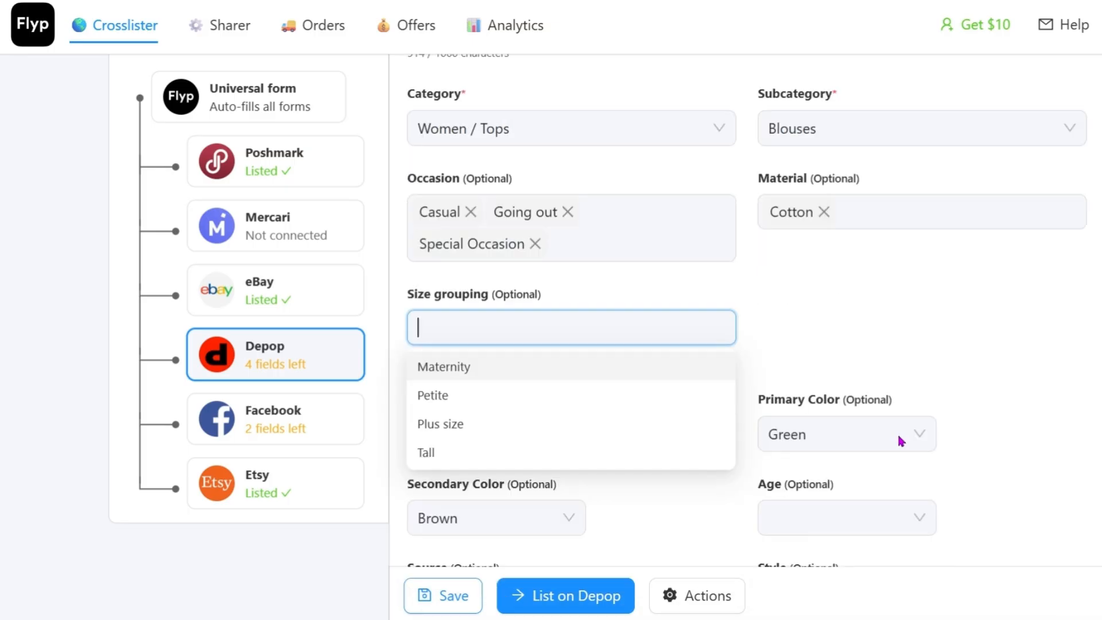
{"action": "scroll", "coordinate": [899, 439], "scroll_direction": "down", "scroll_amount": 2}
{"action": "scroll", "coordinate": [900, 441], "scroll_direction": "down", "scroll_amount": 1}
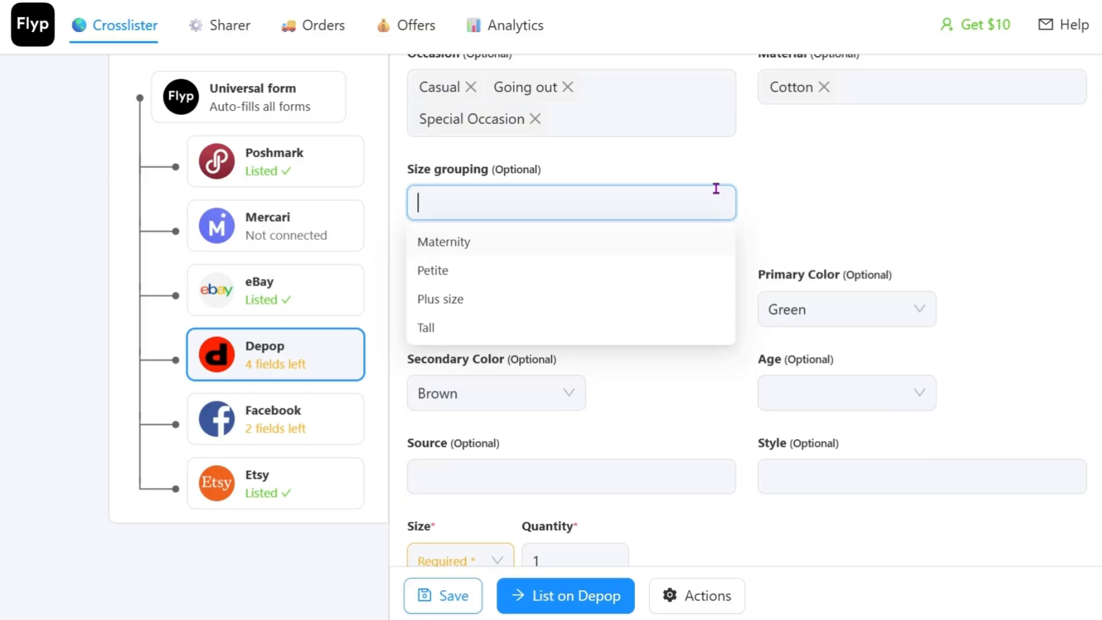
{"action": "left_click", "coordinate": [908, 197]}
Step: Set the item's condition to Brand new and check the age options, leaving that field blank
{"action": "left_click", "coordinate": [451, 314]}
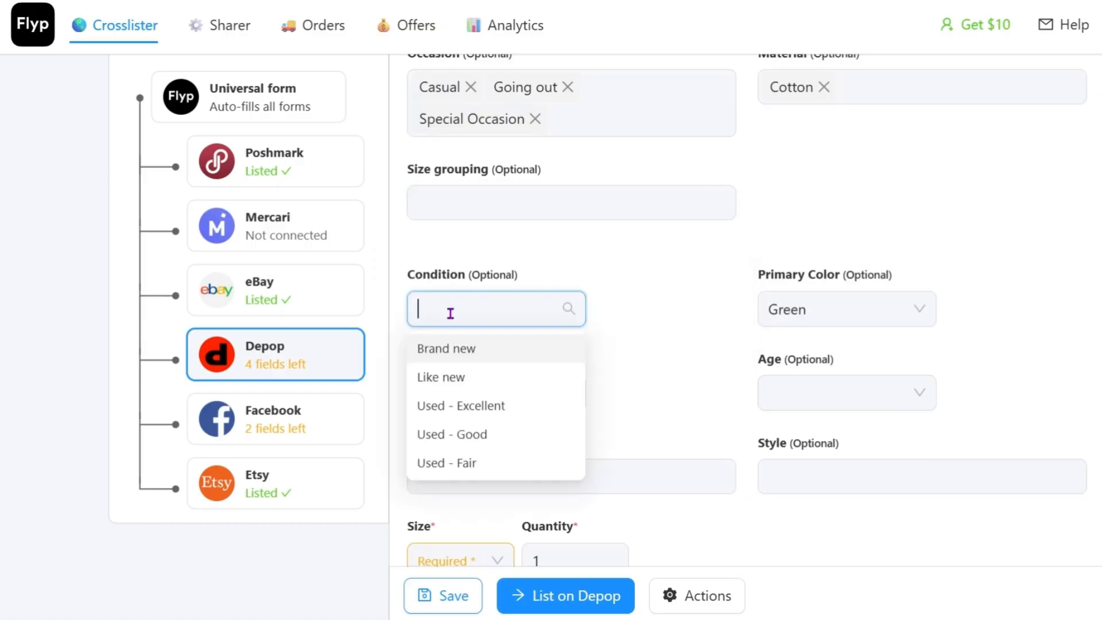
{"action": "left_click", "coordinate": [467, 363]}
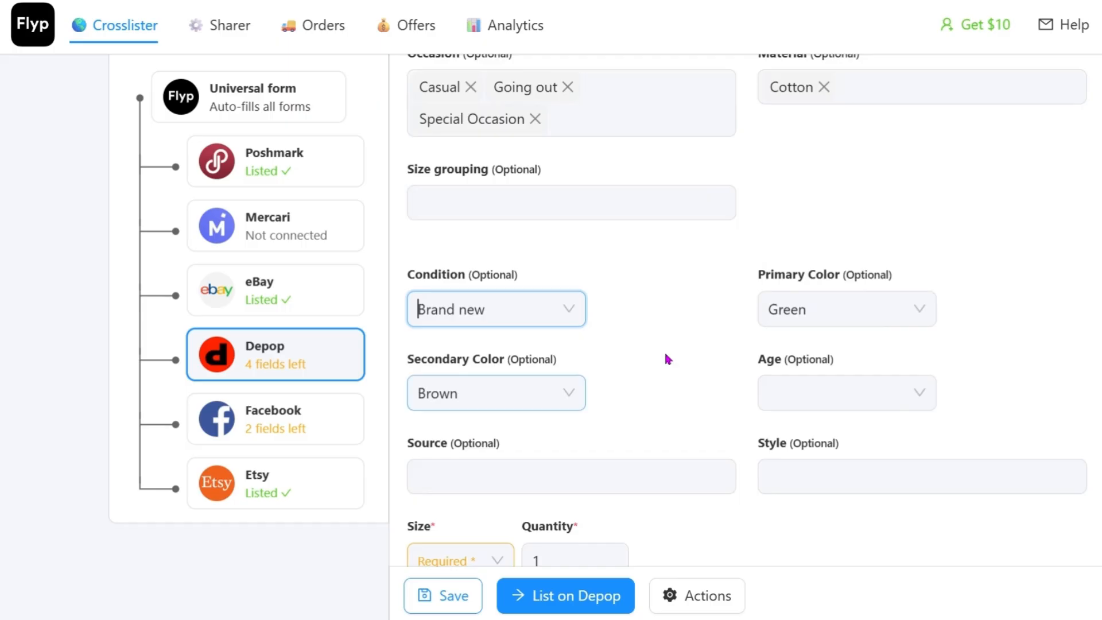
{"action": "left_click", "coordinate": [811, 396]}
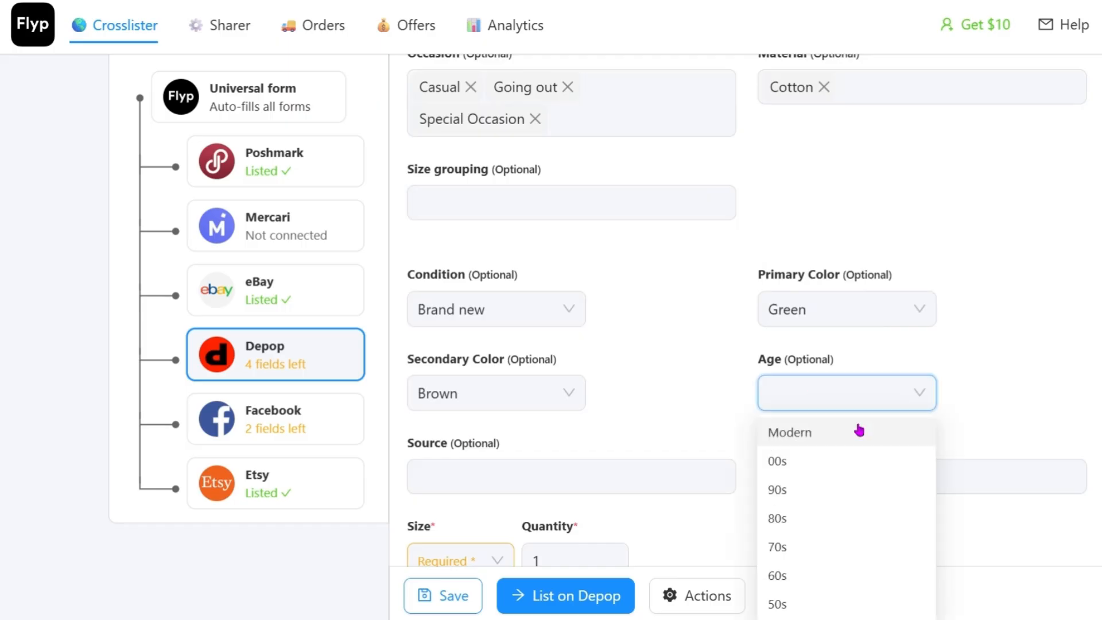
{"action": "left_click", "coordinate": [956, 348]}
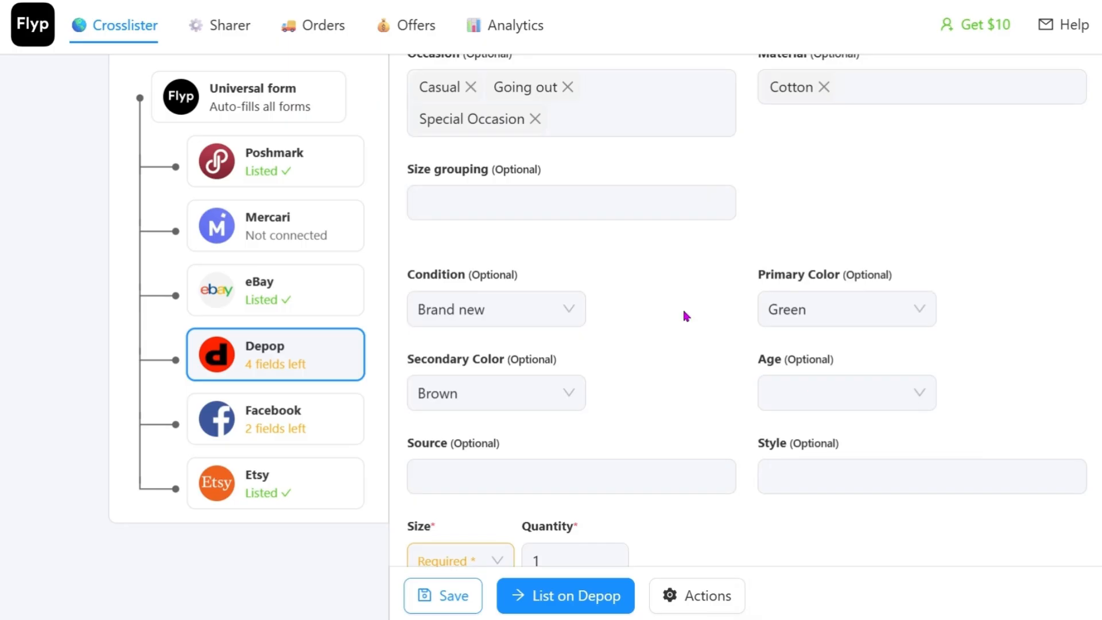
Step: Set the source on the Depop form to Reworked / Upcycled
{"action": "scroll", "coordinate": [685, 313], "scroll_direction": "down", "scroll_amount": 1}
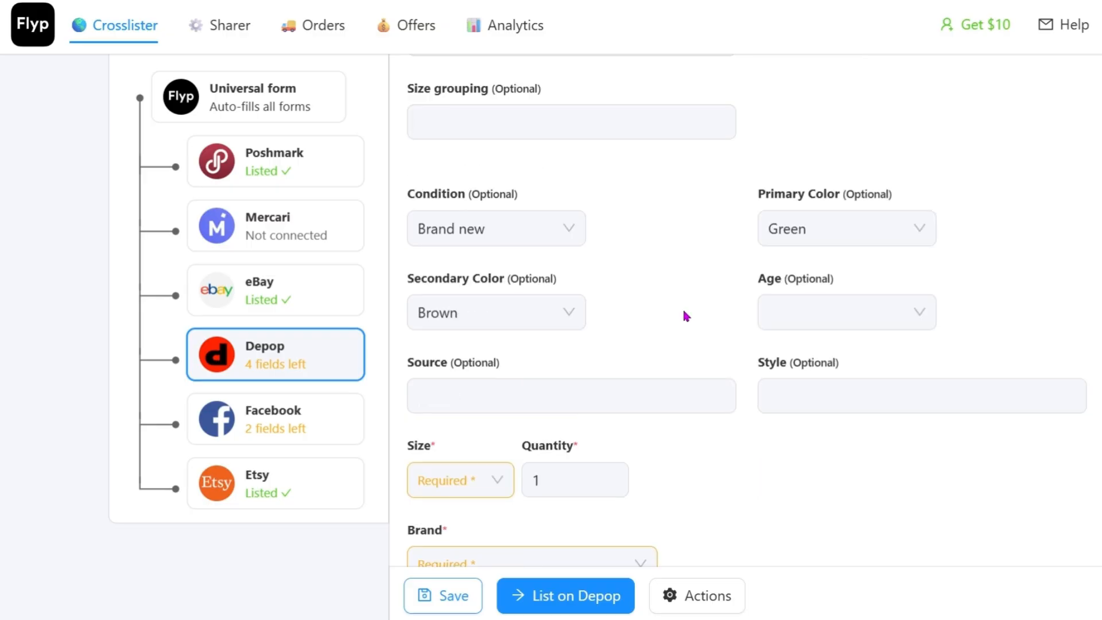
{"action": "left_click", "coordinate": [652, 384]}
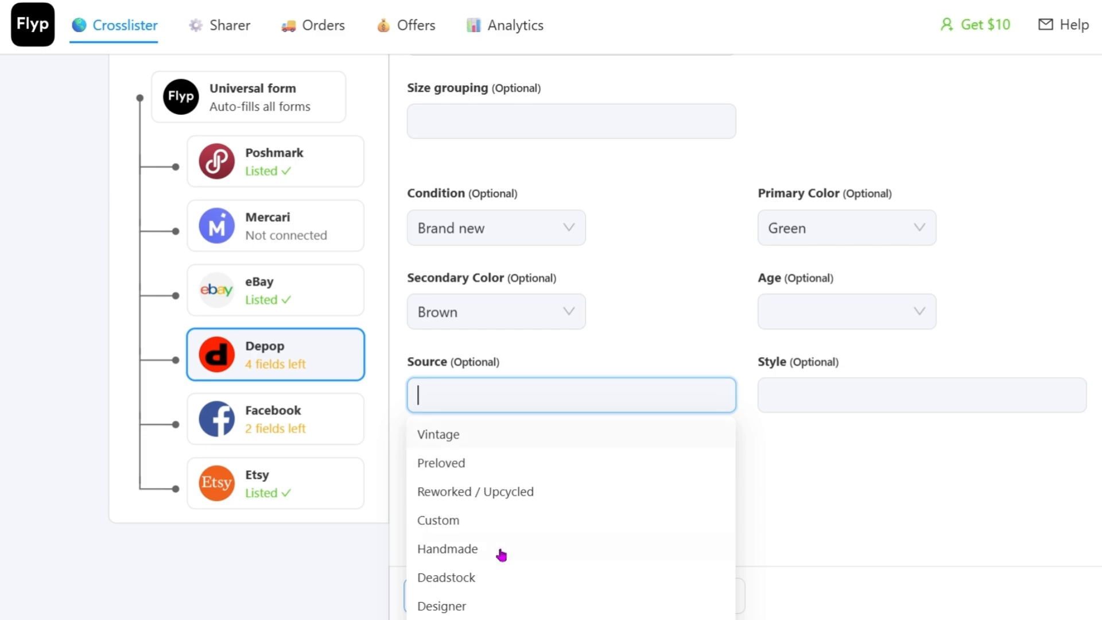
{"action": "scroll", "coordinate": [597, 488], "scroll_direction": "down", "scroll_amount": 2}
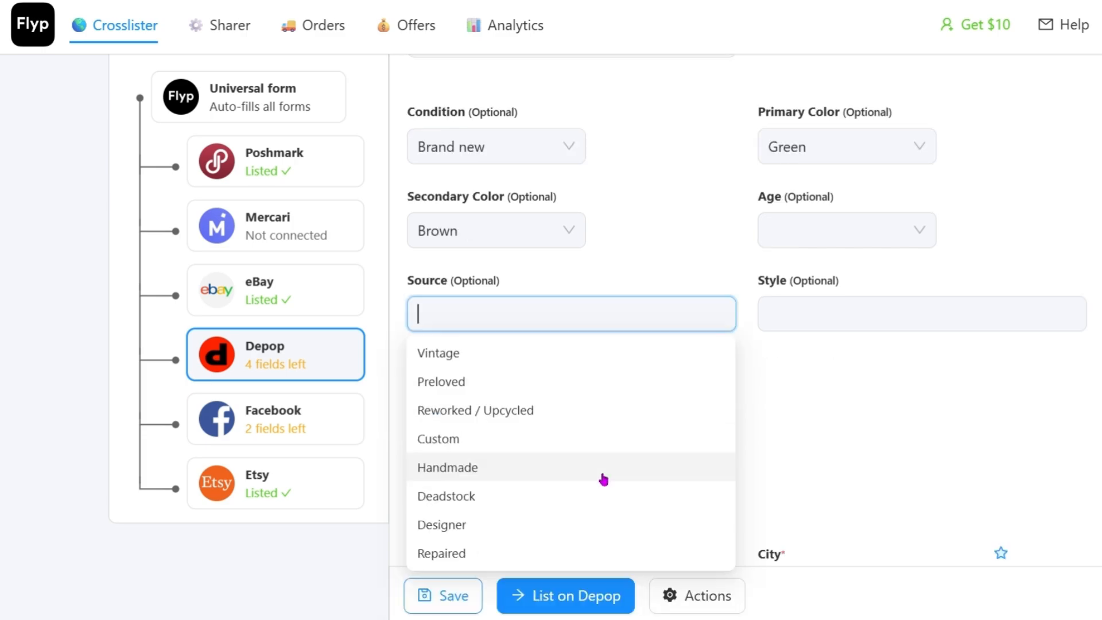
{"action": "left_click", "coordinate": [536, 420]}
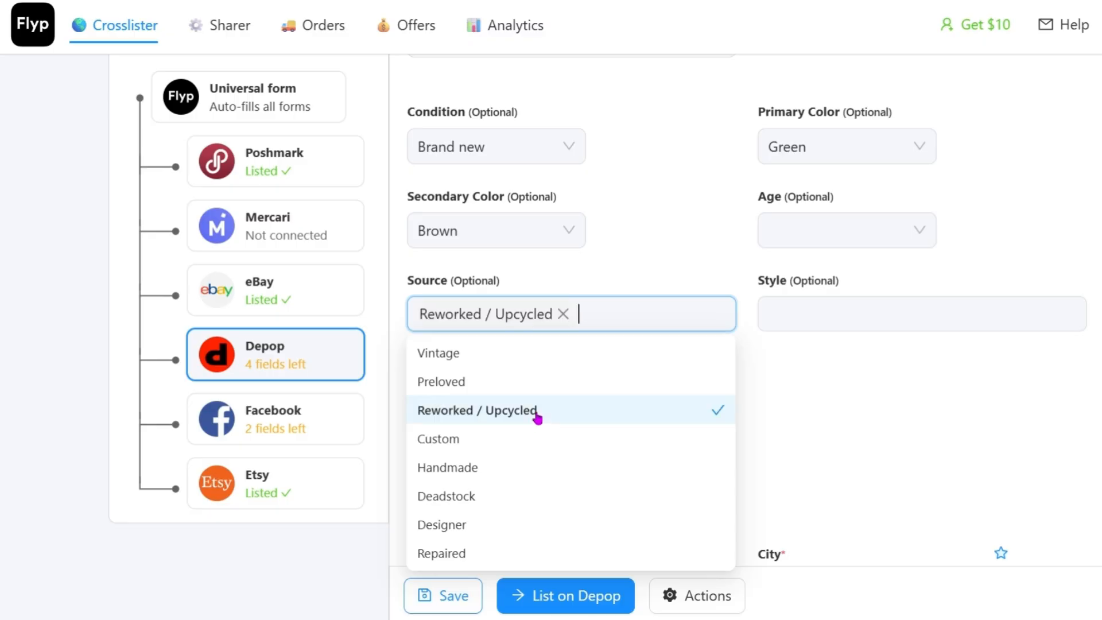
Step: Look through the style options on the Depop form and add the styles Retro and Indie
{"action": "left_click", "coordinate": [847, 313]}
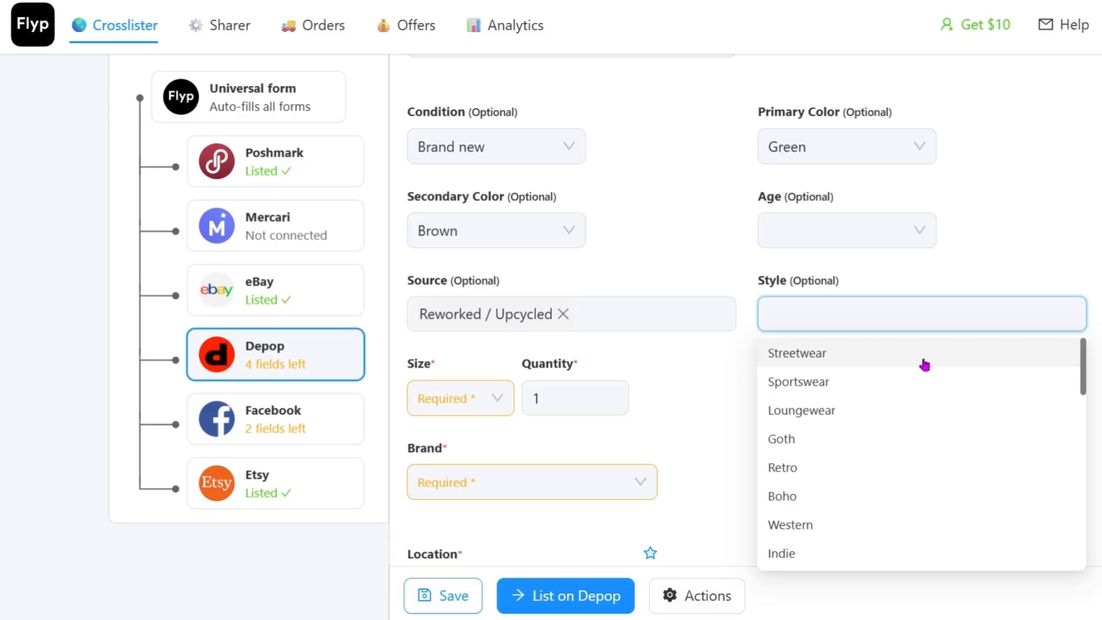
{"action": "scroll", "coordinate": [918, 453], "scroll_direction": "down", "scroll_amount": 5}
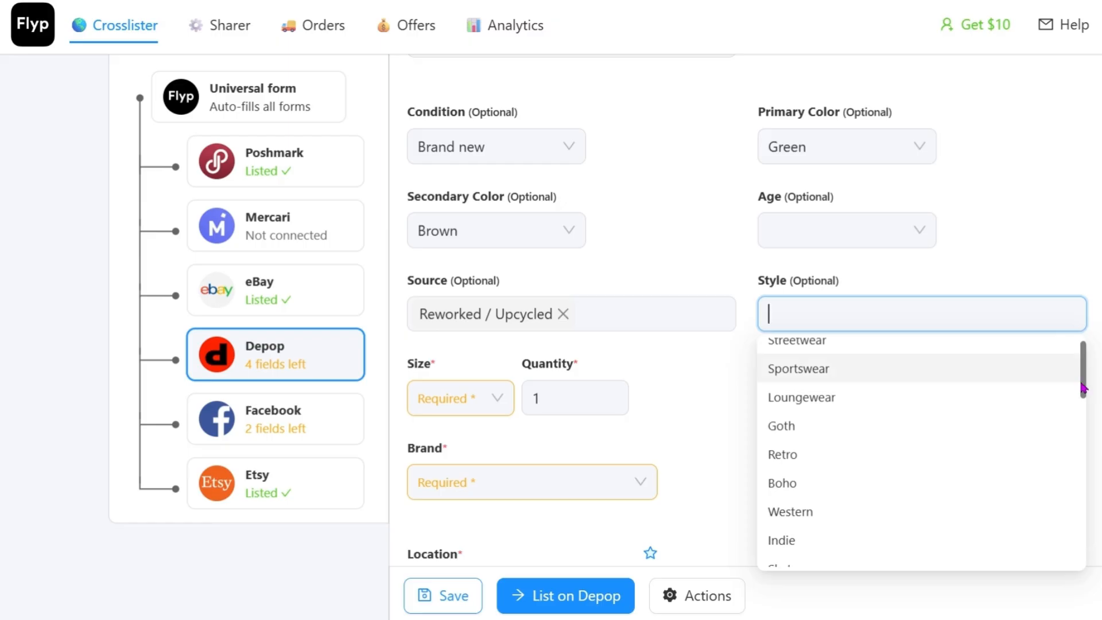
{"action": "scroll", "coordinate": [919, 454], "scroll_direction": "up", "scroll_amount": 2}
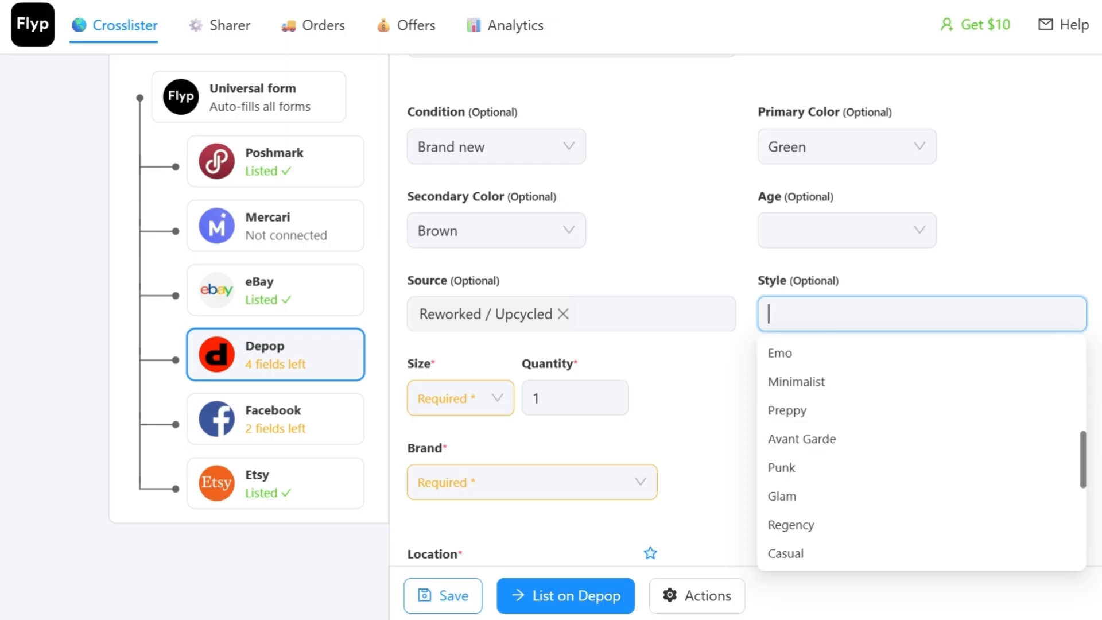
{"action": "scroll", "coordinate": [918, 454], "scroll_direction": "up", "scroll_amount": 2}
{"action": "scroll", "coordinate": [1028, 484], "scroll_direction": "up", "scroll_amount": 1}
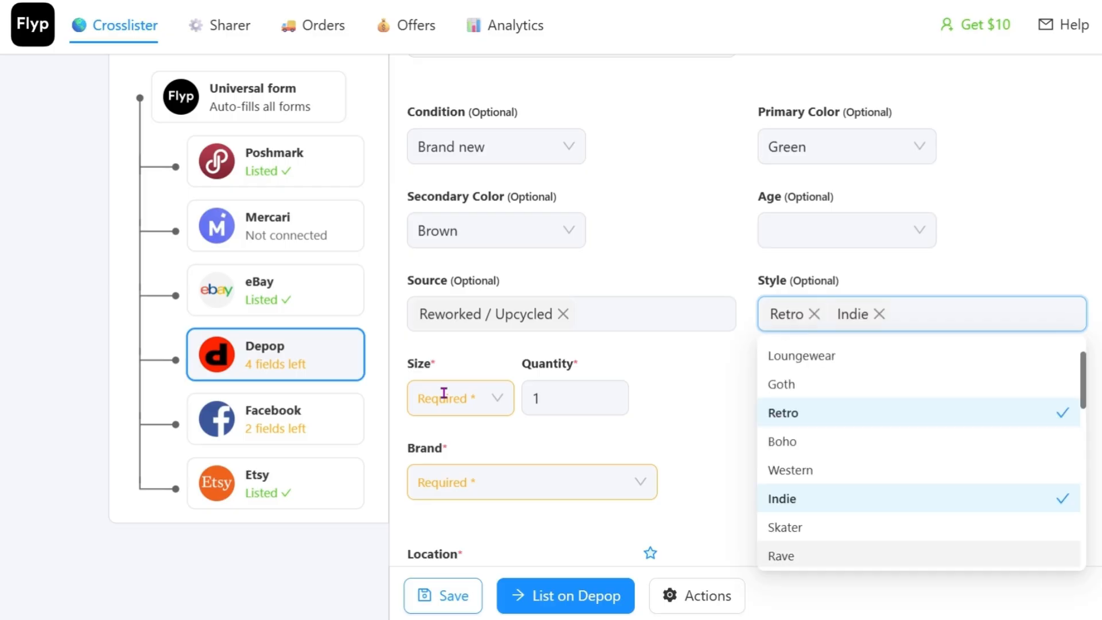
Step: Set the required size on the Depop form to S
{"action": "left_click", "coordinate": [445, 395]}
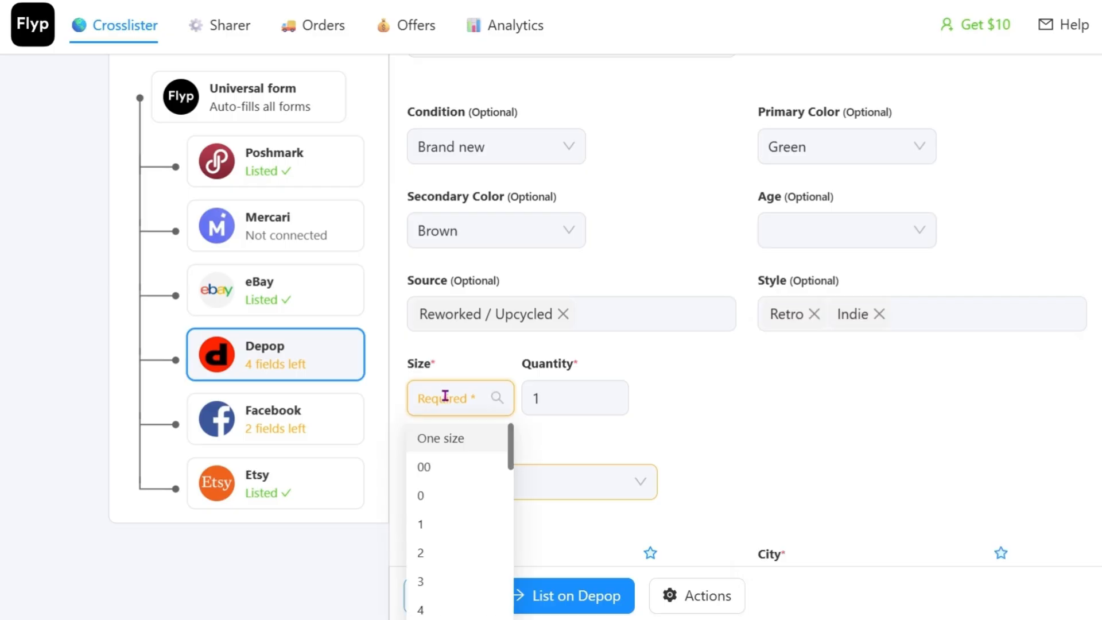
{"action": "scroll", "coordinate": [854, 382], "scroll_direction": "down", "scroll_amount": 3}
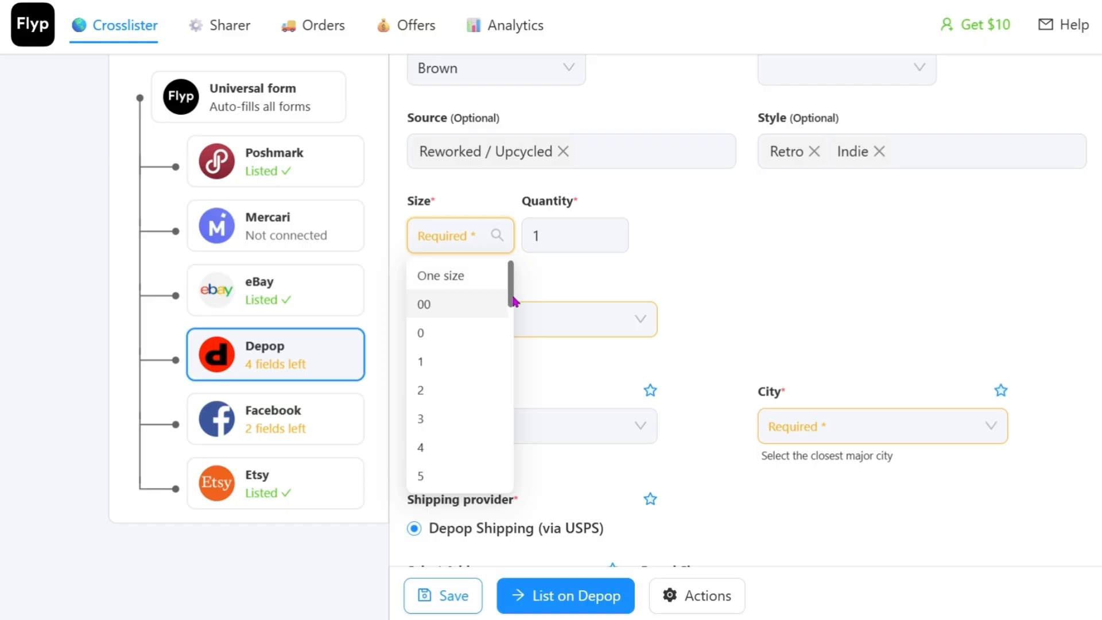
{"action": "left_click_drag", "start_coordinate": [514, 300], "coordinate": [509, 367]}
{"action": "scroll", "coordinate": [452, 379], "scroll_direction": "down", "scroll_amount": 3}
{"action": "left_click", "coordinate": [451, 372]}
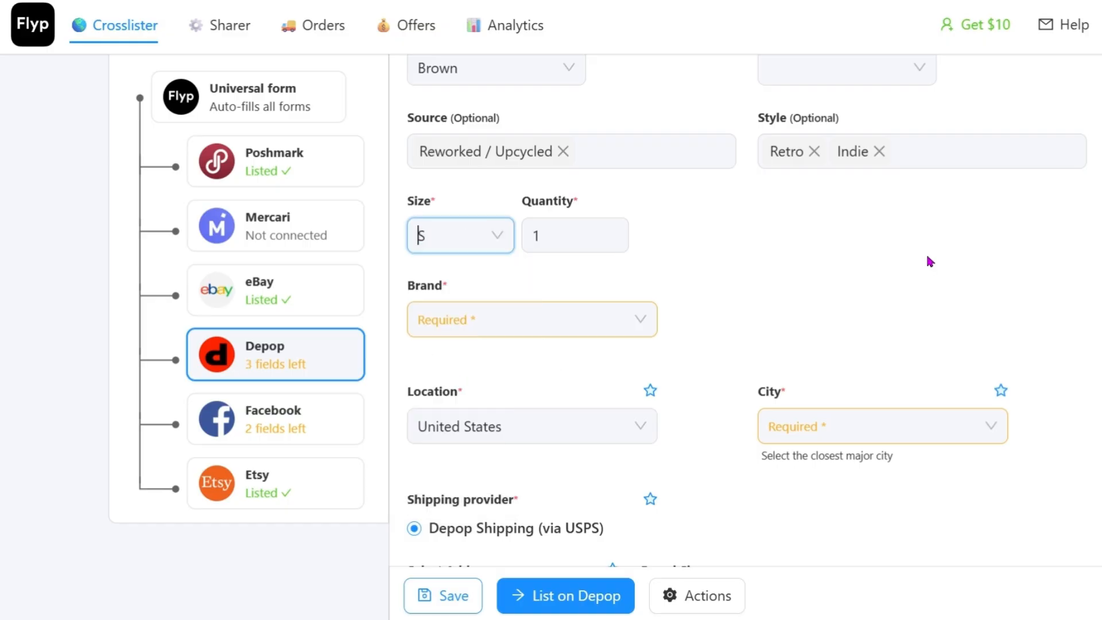
Step: Set the brand to Other and the closest major city to Asheville on the Depop form
{"action": "left_click", "coordinate": [525, 317]}
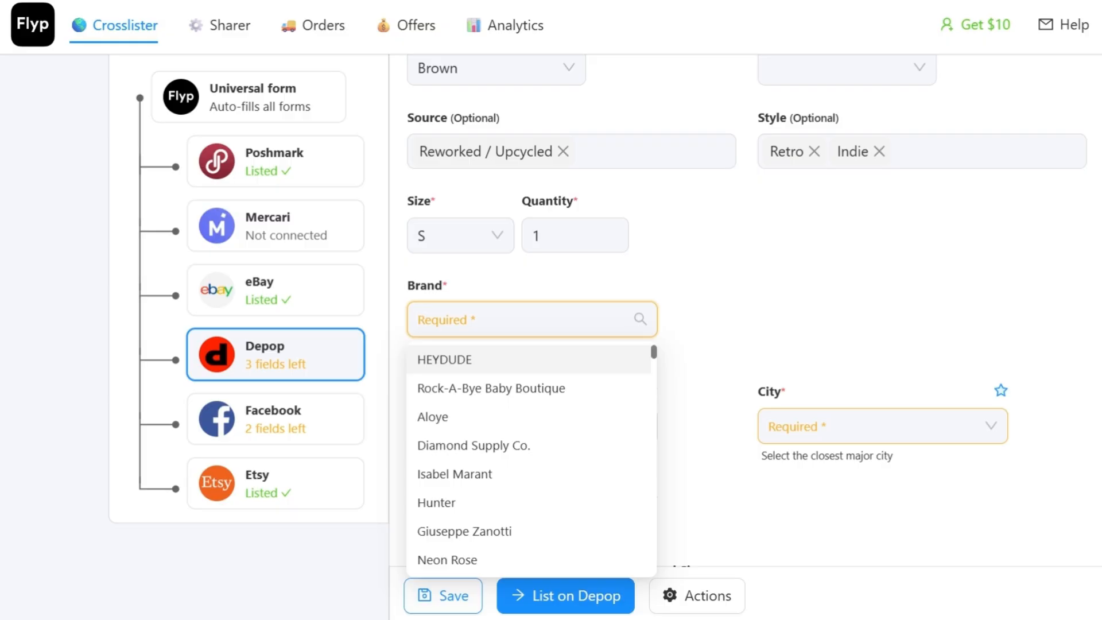
{"action": "type", "text": "other"}
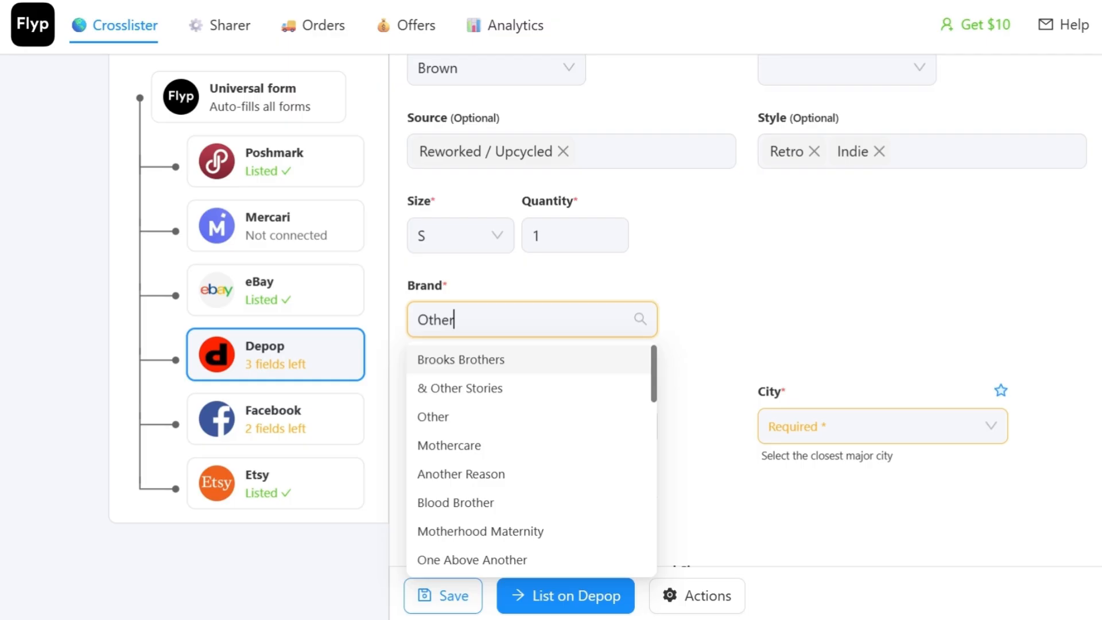
{"action": "left_click", "coordinate": [434, 418]}
{"action": "left_click", "coordinate": [769, 426]}
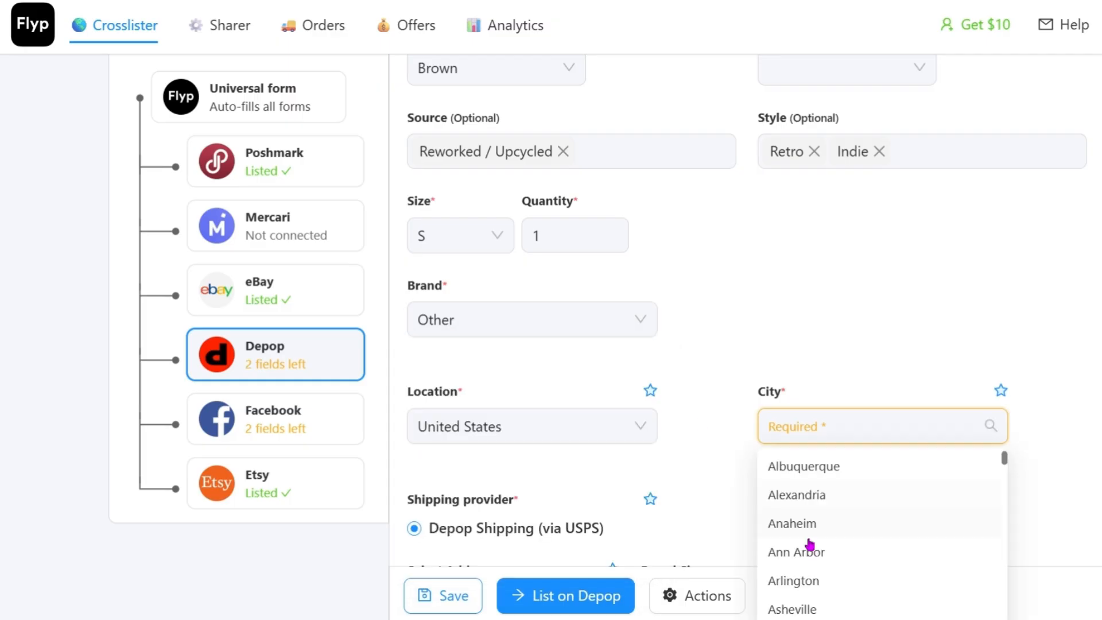
{"action": "left_click", "coordinate": [810, 610]}
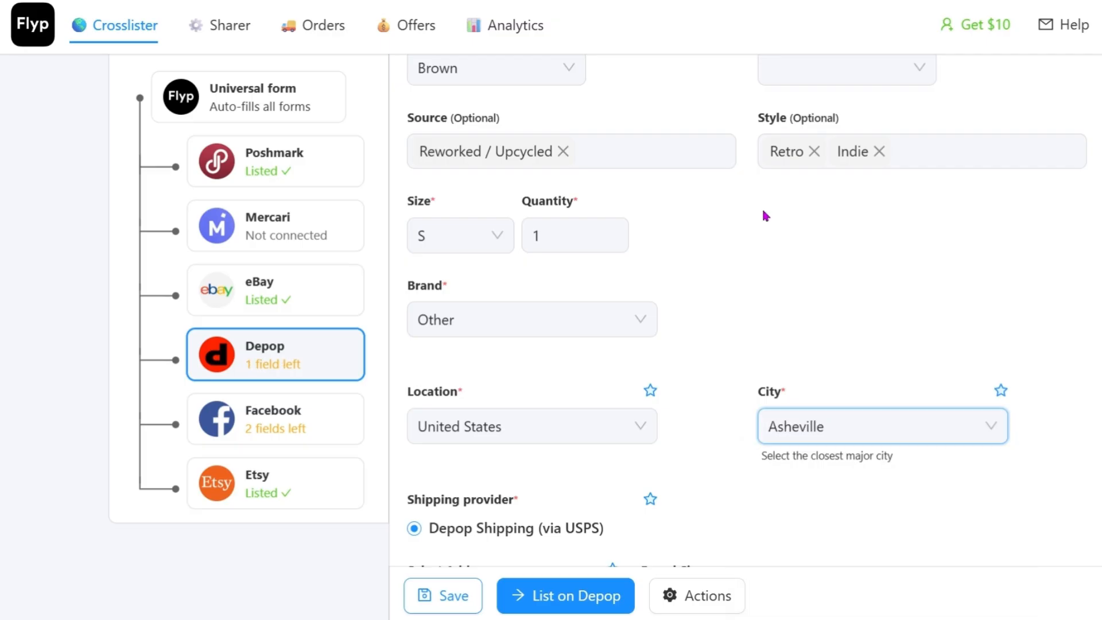
Step: Set the Depop parcel size to Small (USD 6.49) and the listing price to $55
{"action": "scroll", "coordinate": [763, 215], "scroll_direction": "down", "scroll_amount": 4}
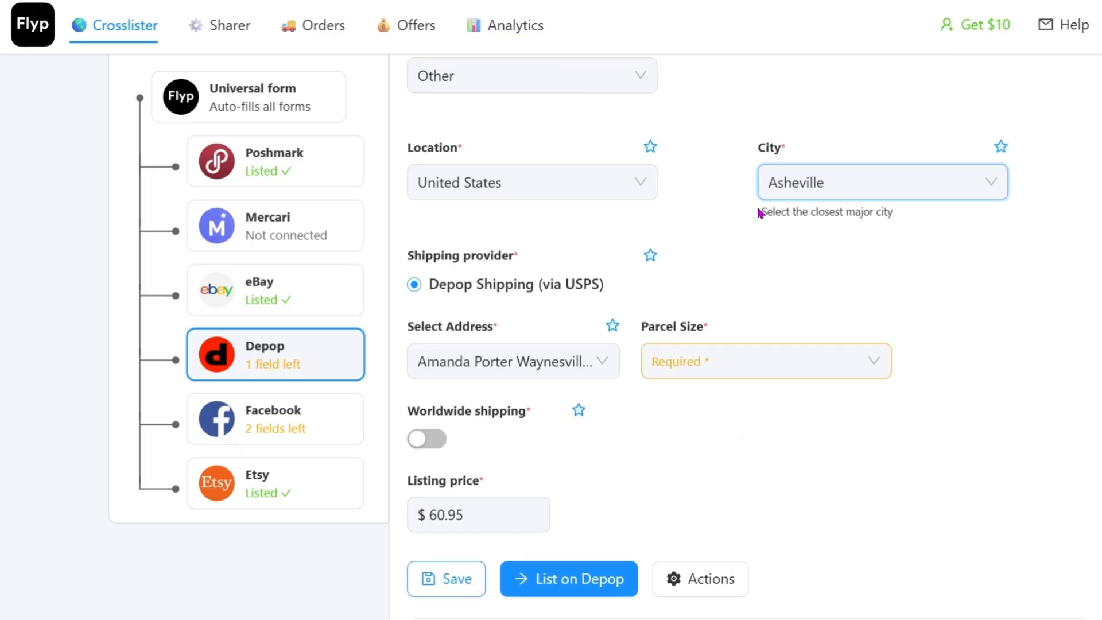
{"action": "scroll", "coordinate": [752, 212], "scroll_direction": "down", "scroll_amount": 3}
{"action": "left_click", "coordinate": [752, 211]}
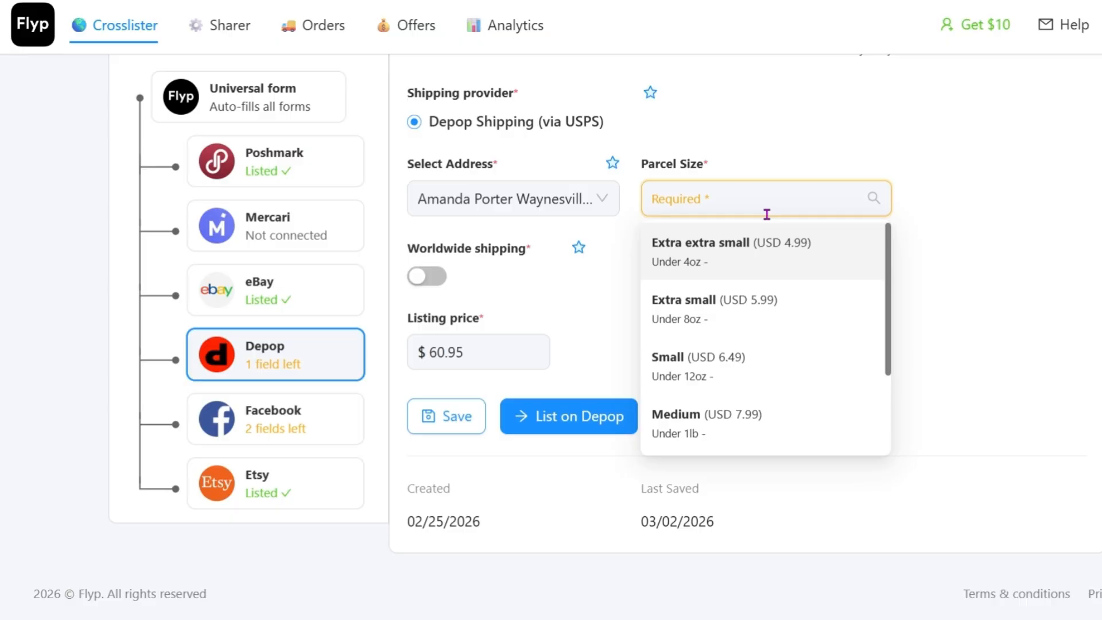
{"action": "left_click", "coordinate": [777, 374]}
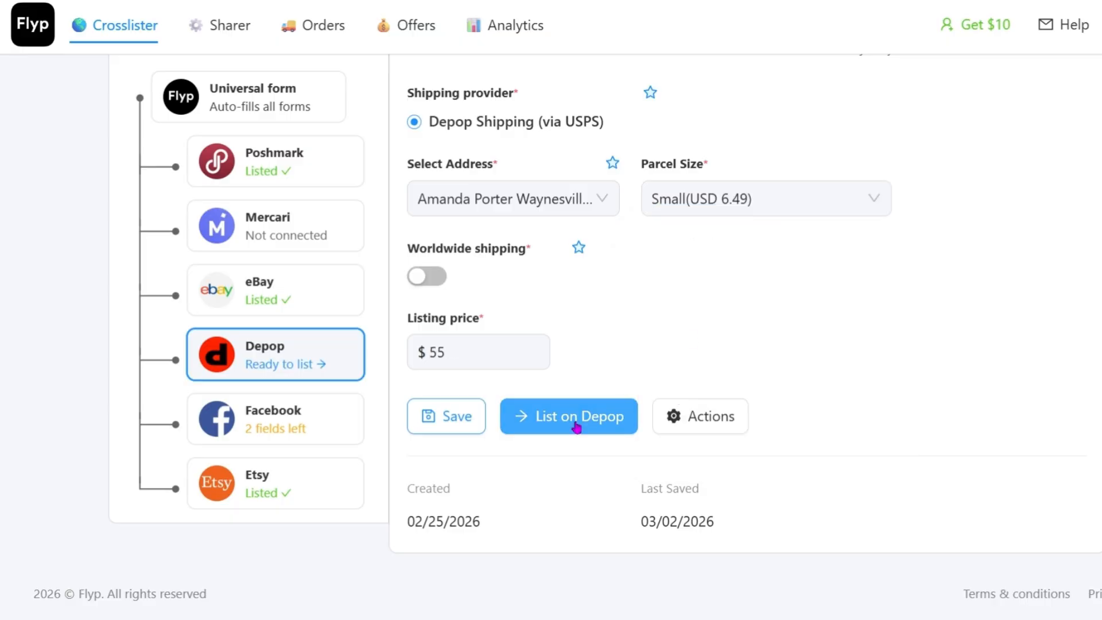
Step: List the tunic top on Depop with the completed form and look over the listed form
{"action": "left_click", "coordinate": [577, 427]}
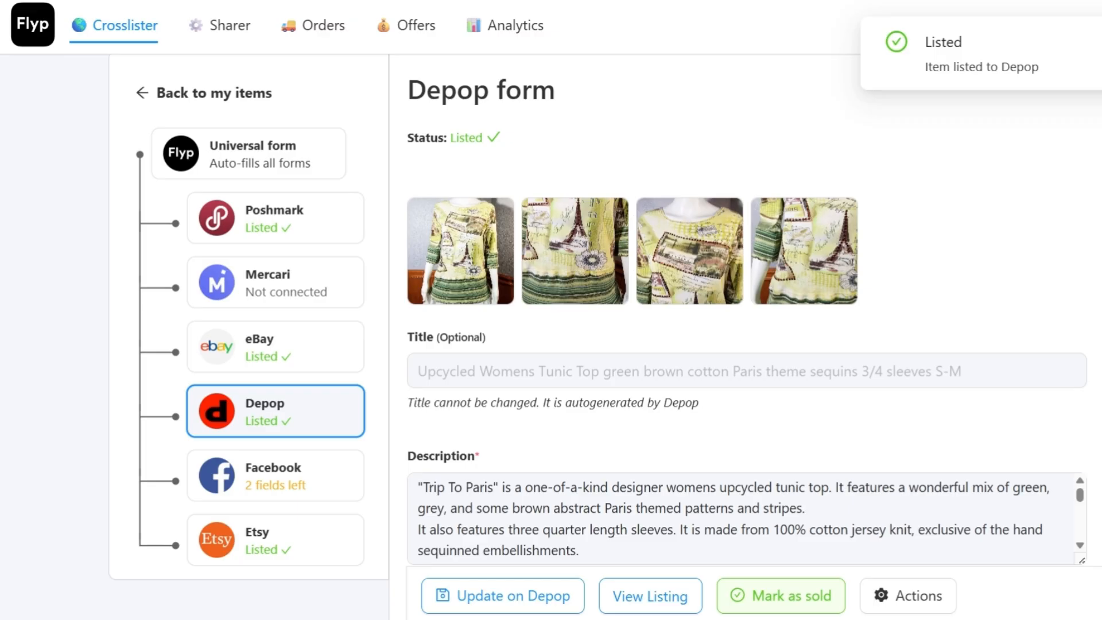
{"action": "scroll", "coordinate": [747, 344], "scroll_direction": "down", "scroll_amount": 10}
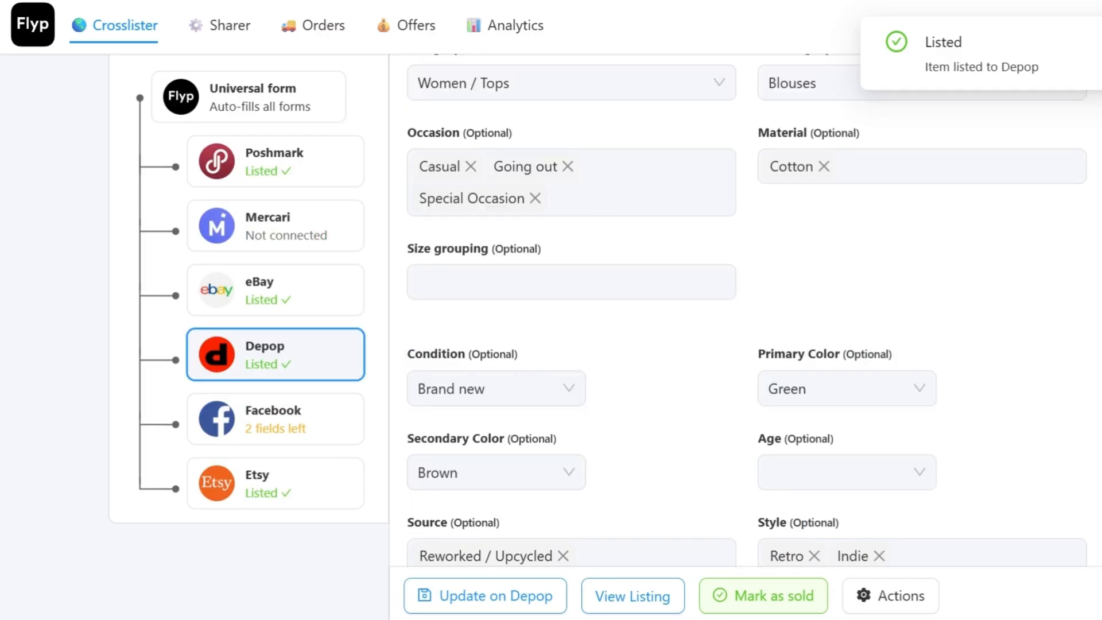
{"action": "scroll", "coordinate": [114, 201], "scroll_direction": "down", "scroll_amount": 3}
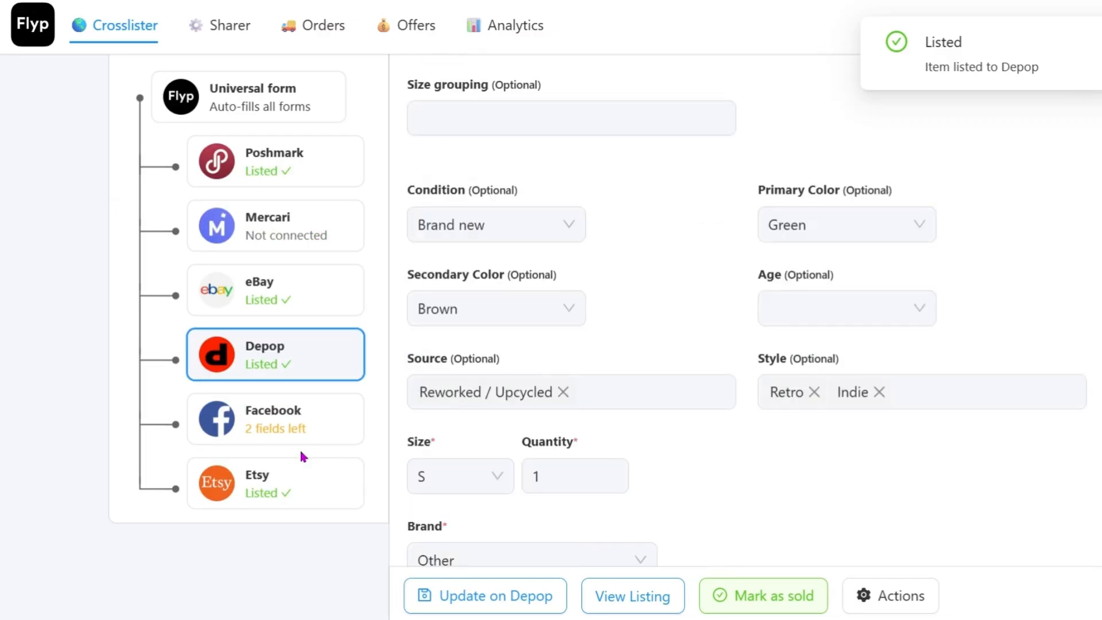
{"action": "scroll", "coordinate": [301, 456], "scroll_direction": "up", "scroll_amount": 10}
Step: Open the universal form's first photo for editing and slightly raise its brightness, saturation and contrast
{"action": "left_click", "coordinate": [268, 204]}
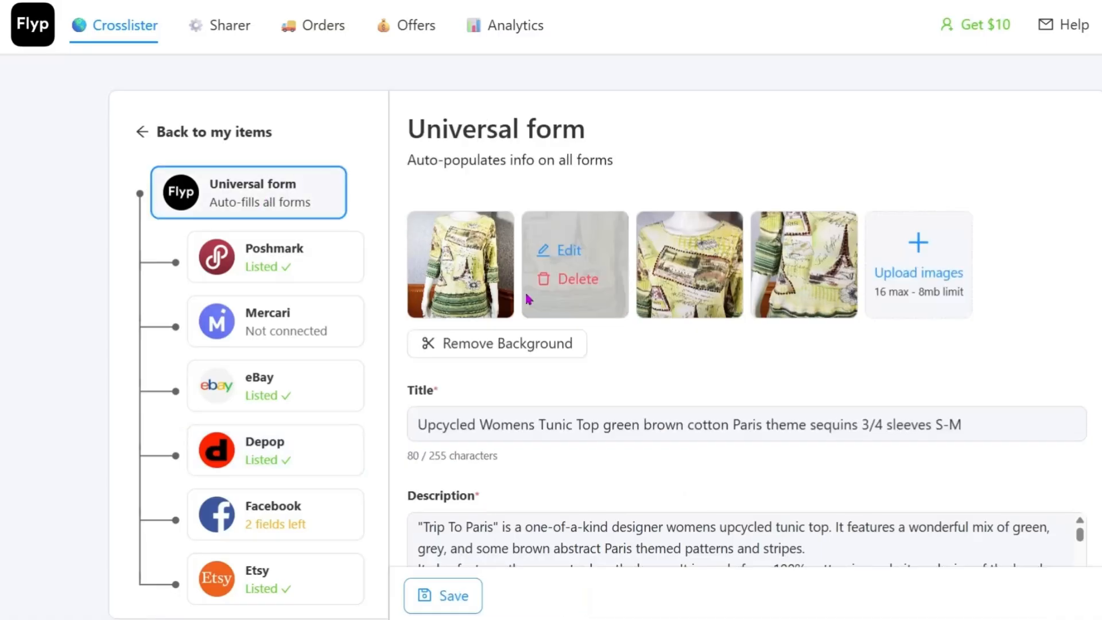
{"action": "left_click", "coordinate": [461, 262]}
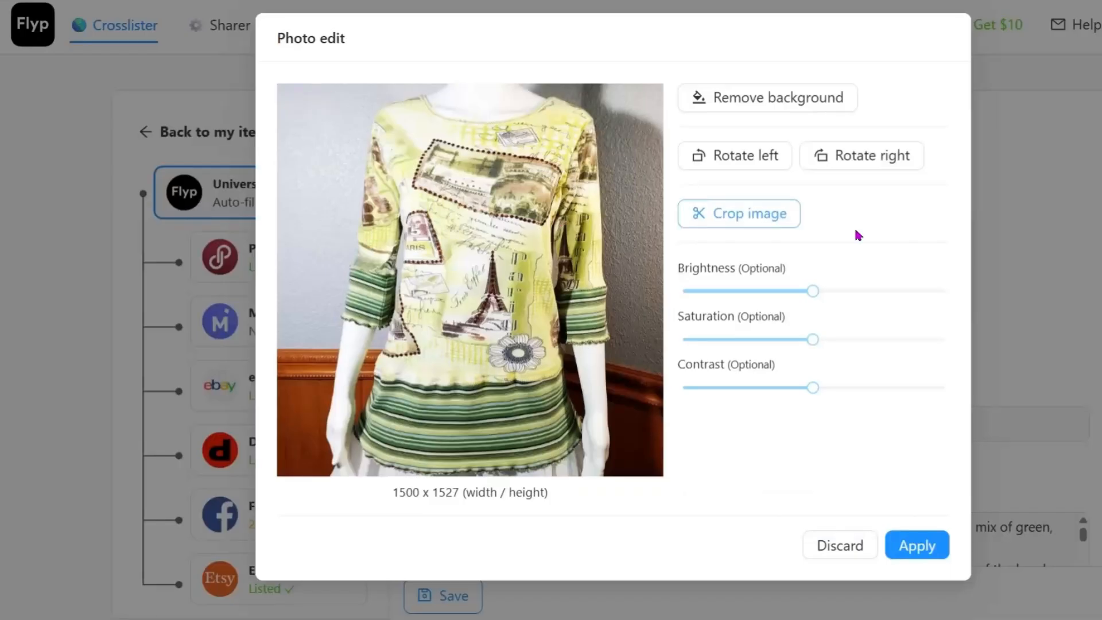
{"action": "left_click_drag", "start_coordinate": [812, 295], "coordinate": [824, 298]}
{"action": "left_click_drag", "start_coordinate": [813, 339], "coordinate": [827, 345]}
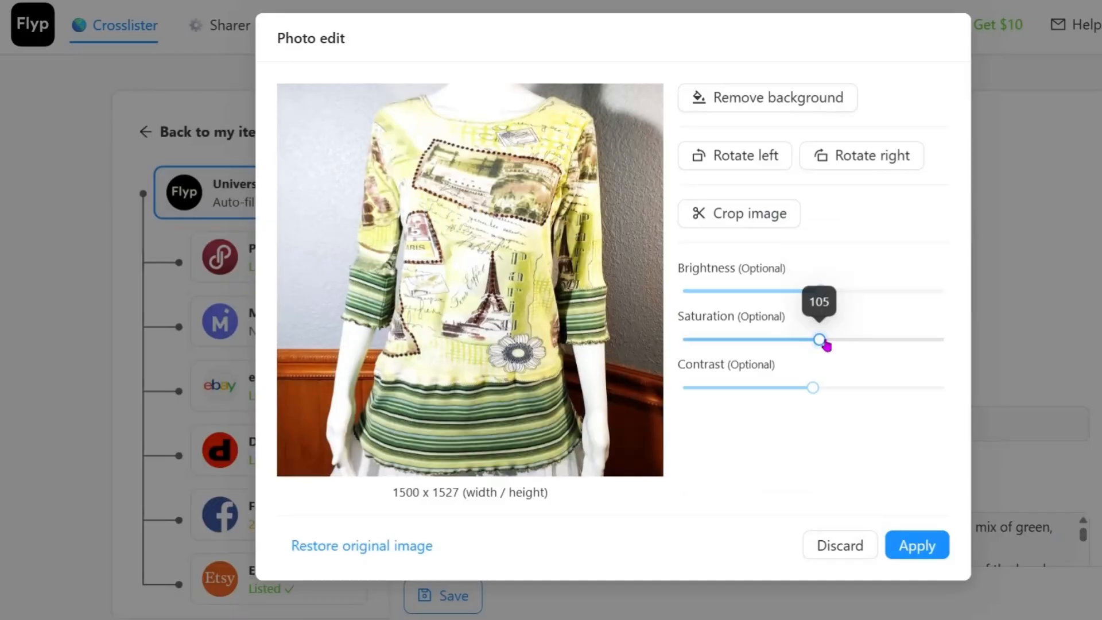
{"action": "left_click_drag", "start_coordinate": [813, 389], "coordinate": [820, 395]}
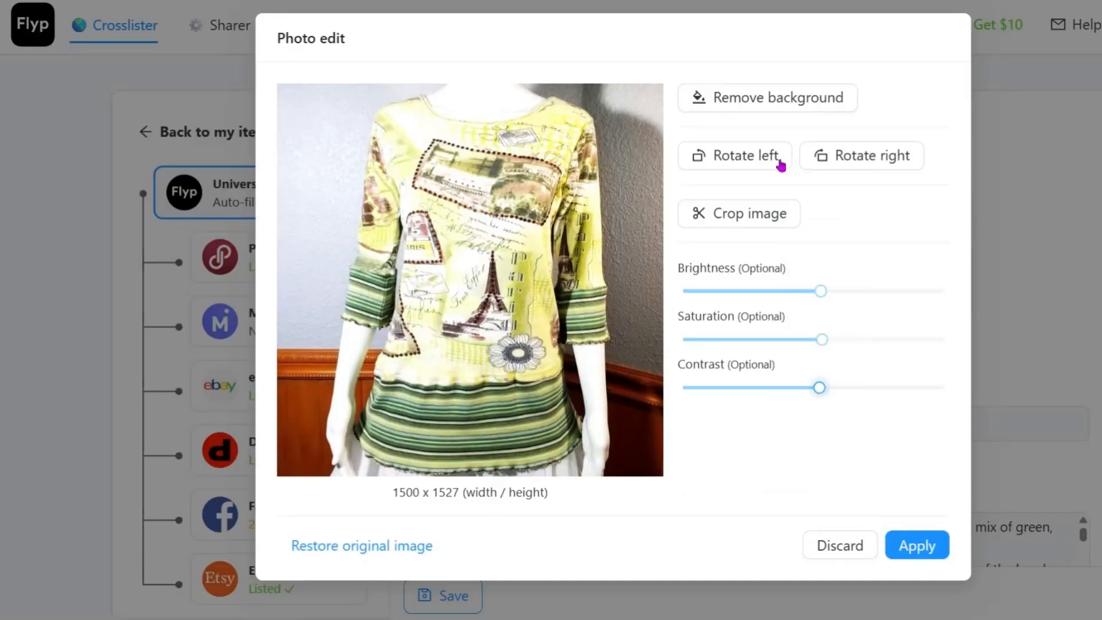
Step: Remove the background from the first photo and apply the photo edits
{"action": "left_click", "coordinate": [769, 98]}
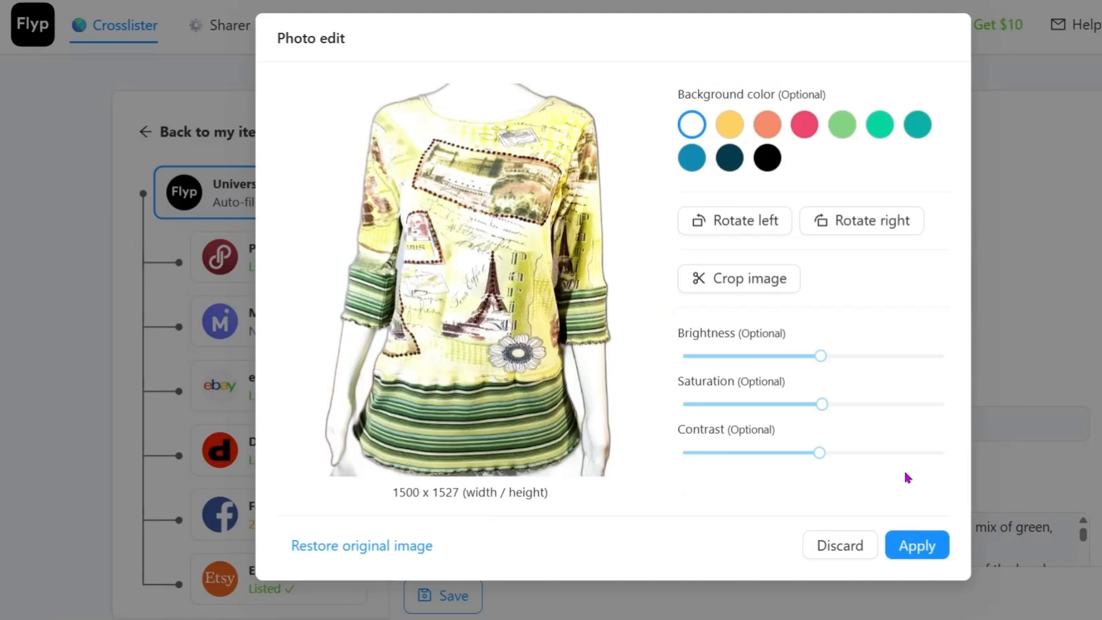
{"action": "left_click", "coordinate": [917, 545]}
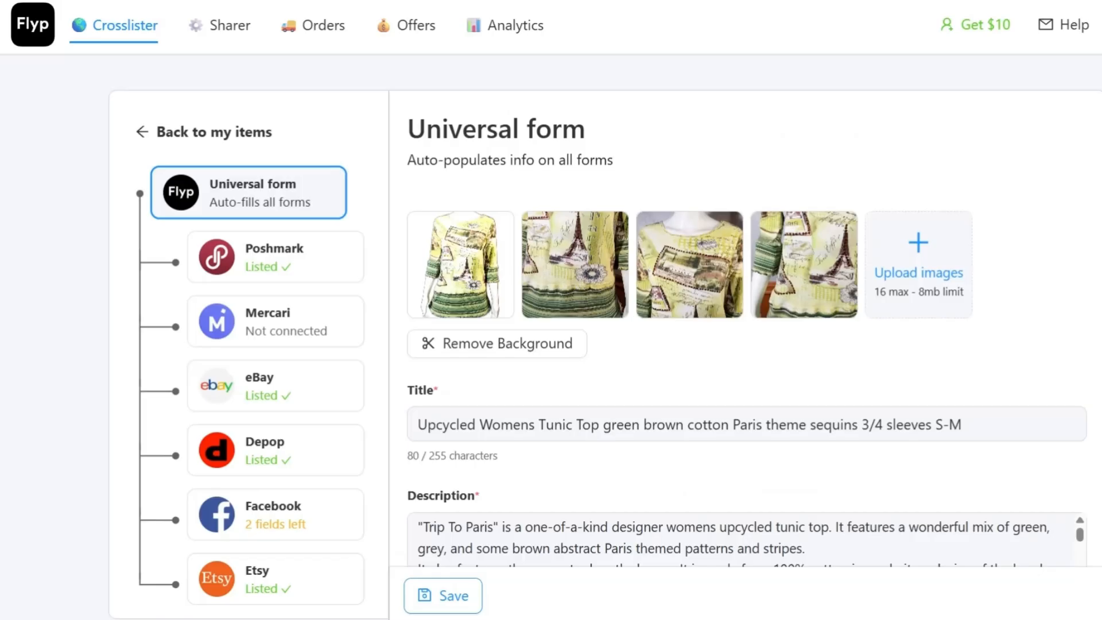
{"action": "mouse_move", "coordinate": [761, 303]}
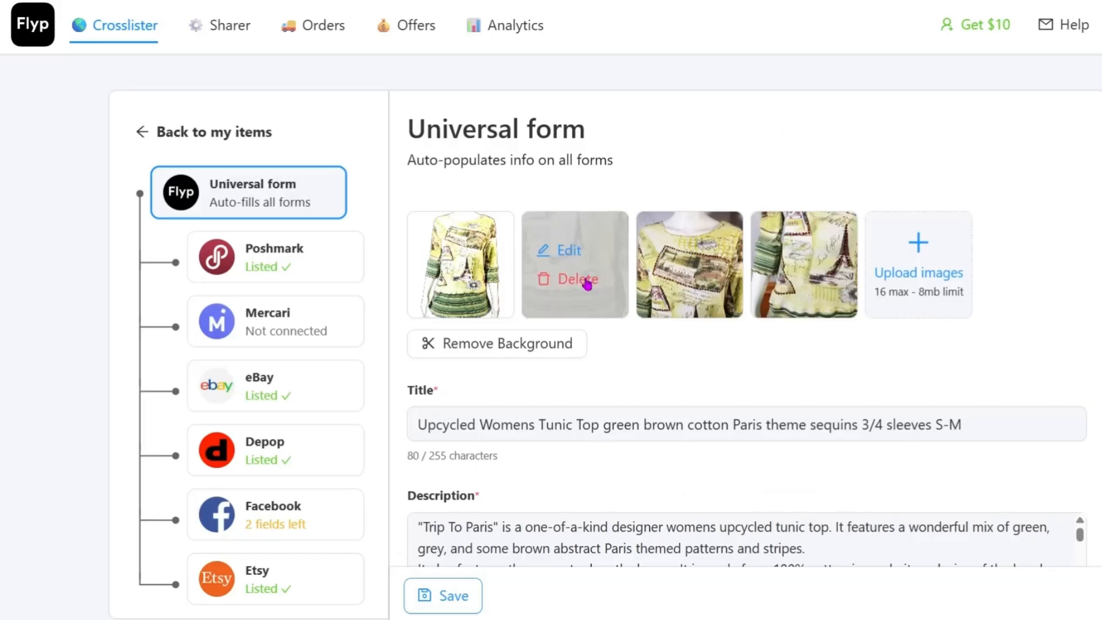
Step: Slightly raise the second photo's brightness and saturation in the universal form, set its contrast to 111, and apply the edits
{"action": "left_click", "coordinate": [576, 252]}
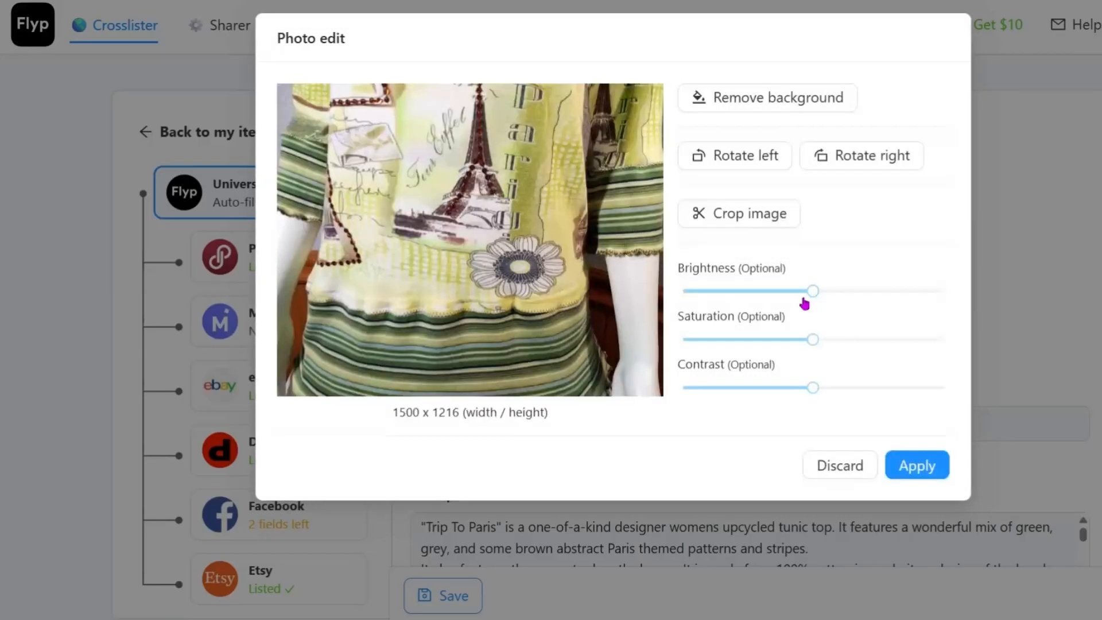
{"action": "left_click_drag", "start_coordinate": [804, 299], "coordinate": [827, 301]}
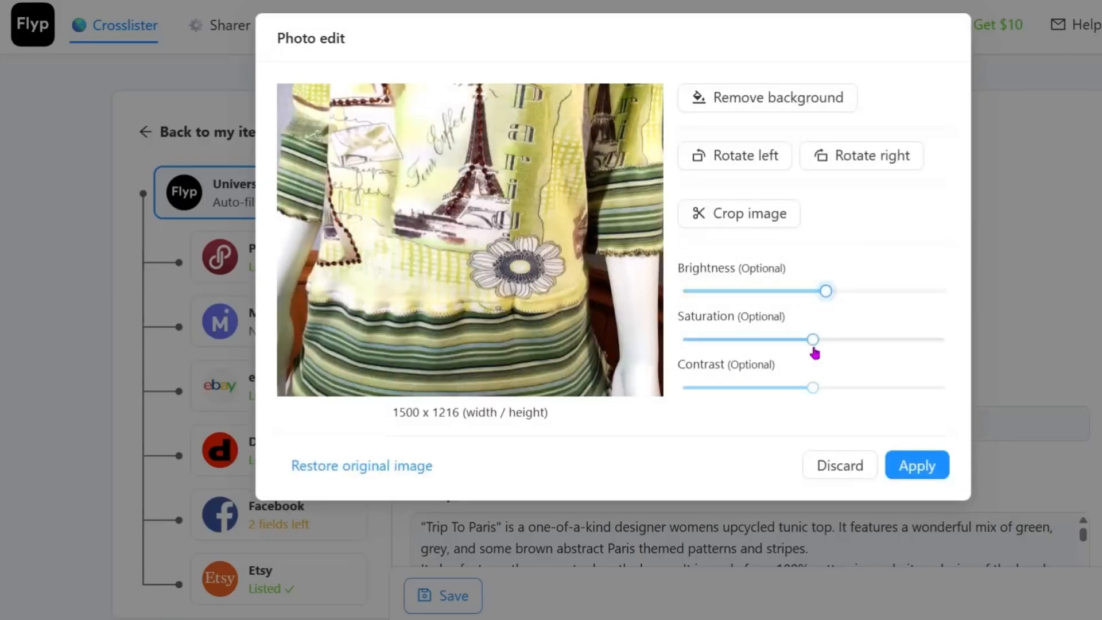
{"action": "left_click_drag", "start_coordinate": [814, 353], "coordinate": [822, 356]}
{"action": "left_click", "coordinate": [829, 388]}
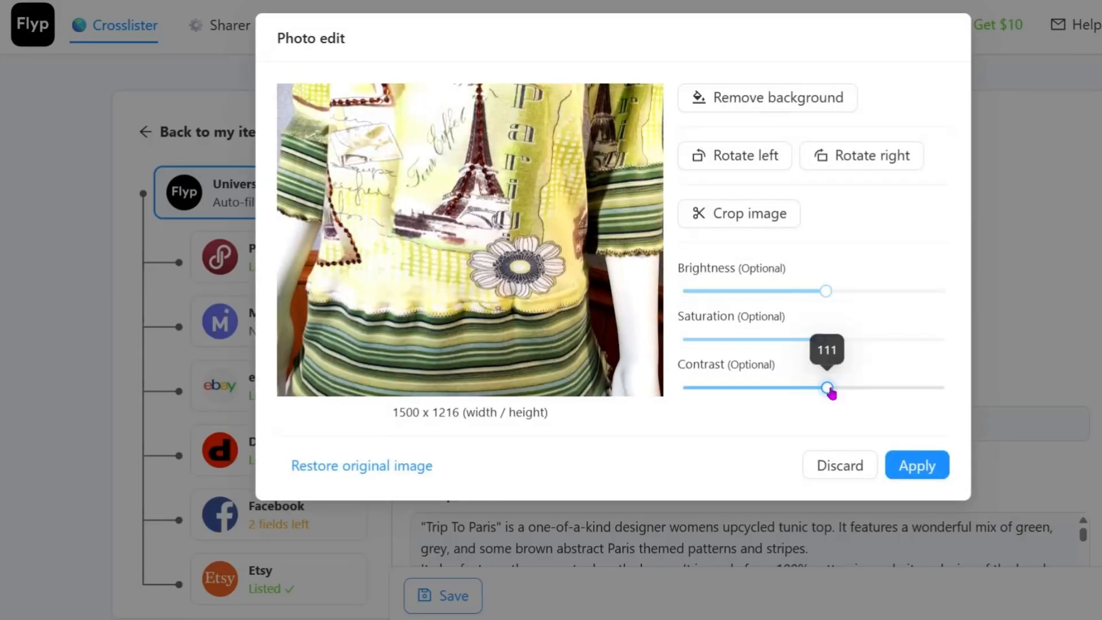
{"action": "left_click", "coordinate": [919, 468]}
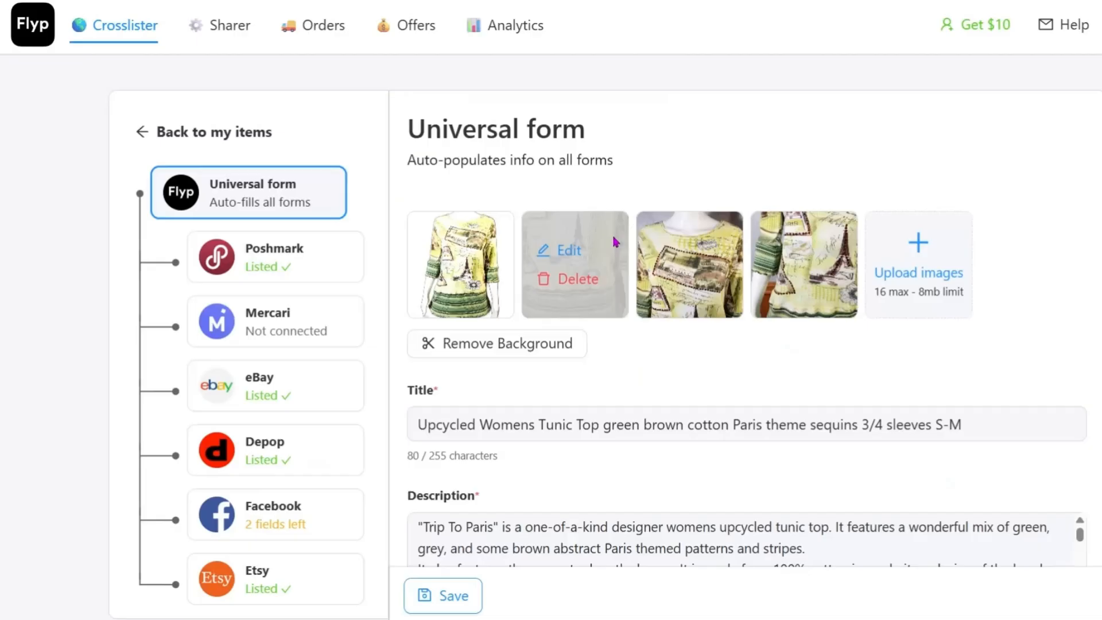
Step: Remove the background from the third photo and save the universal form with its edited photos
{"action": "left_click", "coordinate": [699, 255]}
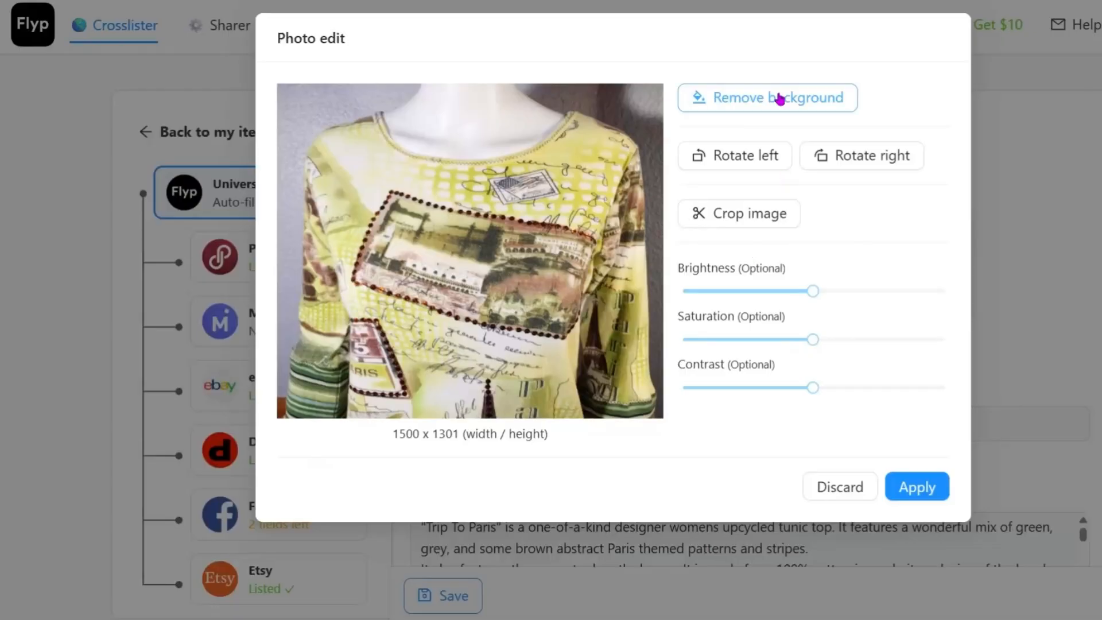
{"action": "left_click", "coordinate": [775, 97]}
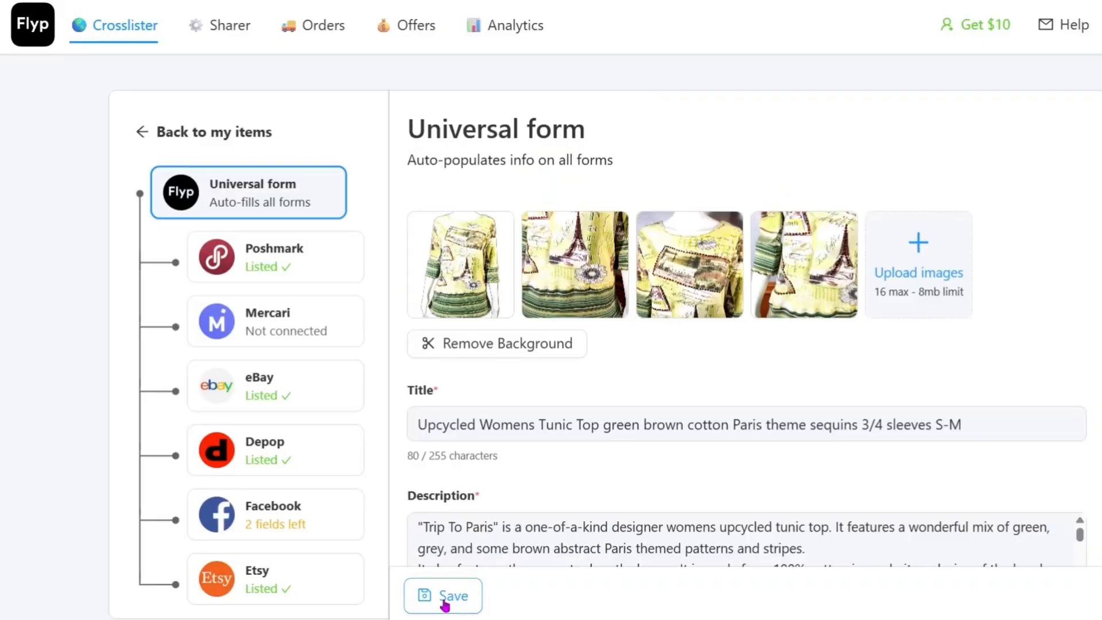
{"action": "left_click", "coordinate": [445, 601]}
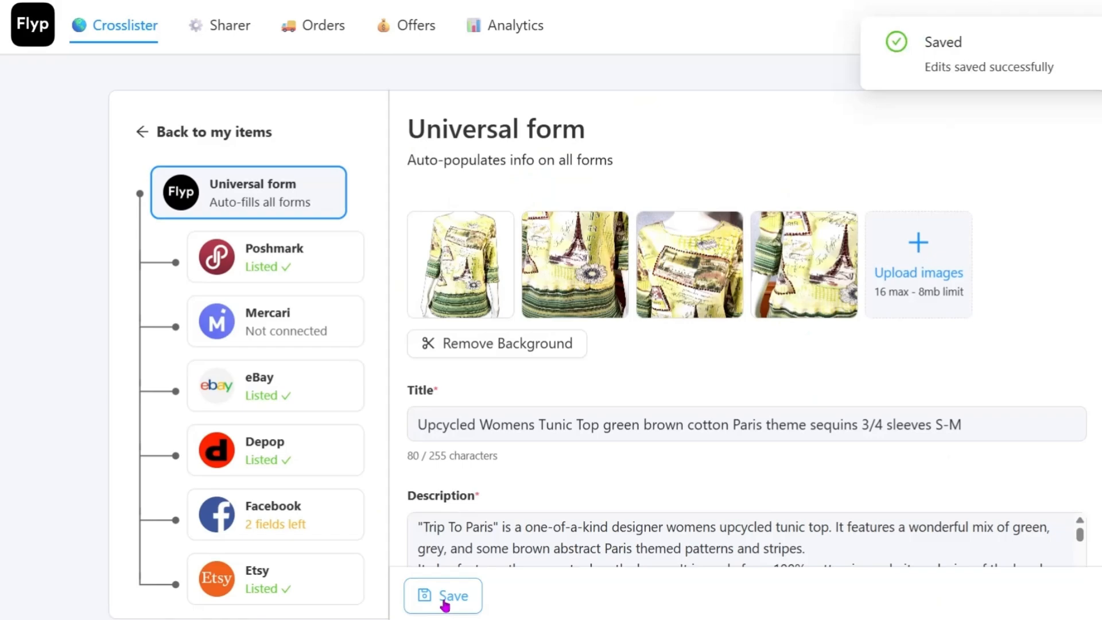
Step: Return to the item list and check the marketplaces shown for the green and brown Paris-theme tunic top
{"action": "left_click", "coordinate": [111, 39]}
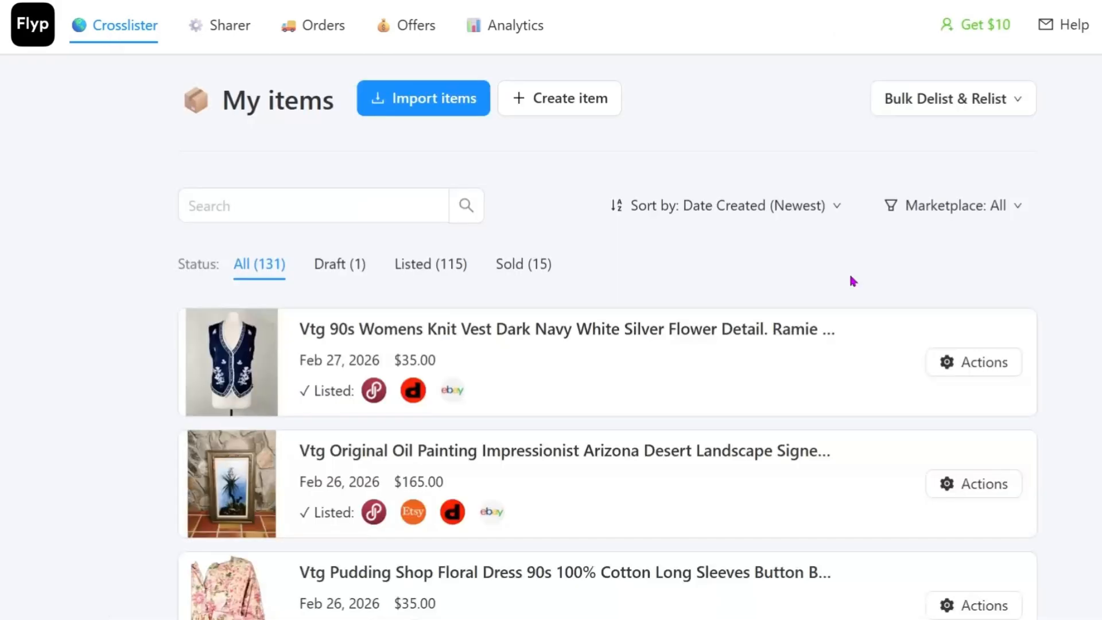
{"action": "scroll", "coordinate": [853, 281], "scroll_direction": "down", "scroll_amount": 10}
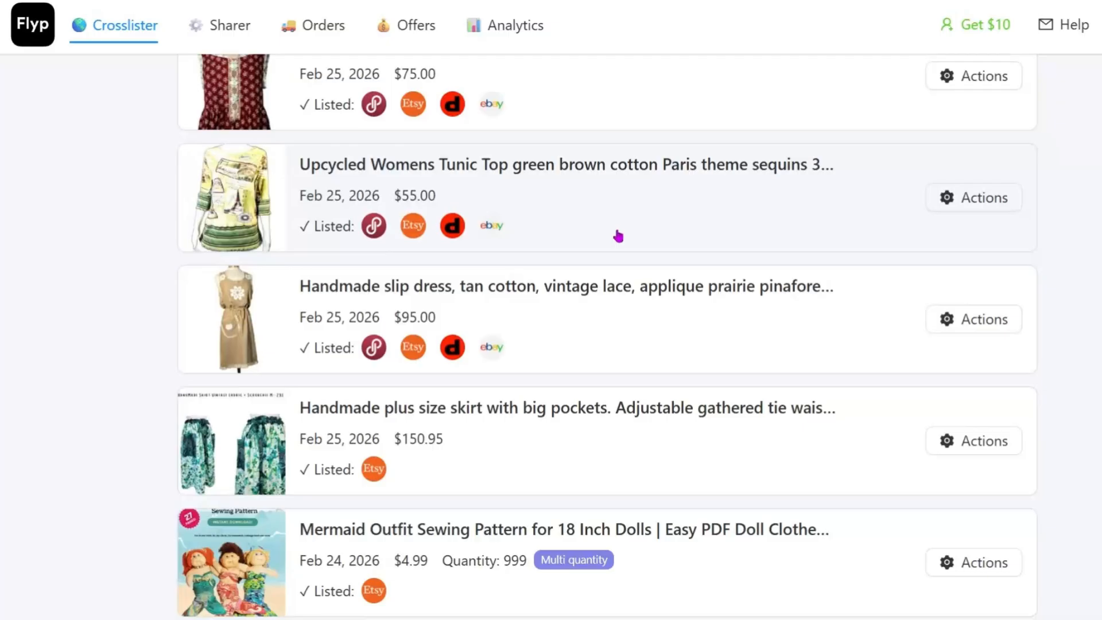
{"action": "scroll", "coordinate": [618, 236], "scroll_direction": "down", "scroll_amount": 3}
{"action": "scroll", "coordinate": [627, 231], "scroll_direction": "up", "scroll_amount": 9}
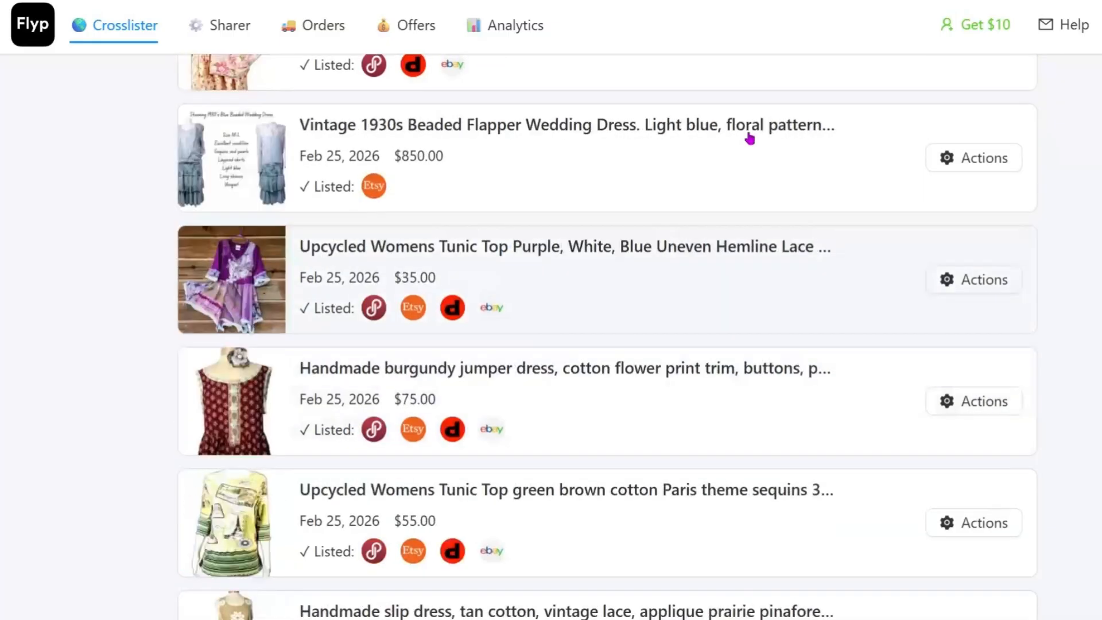
{"action": "scroll", "coordinate": [911, 181], "scroll_direction": "up", "scroll_amount": 10}
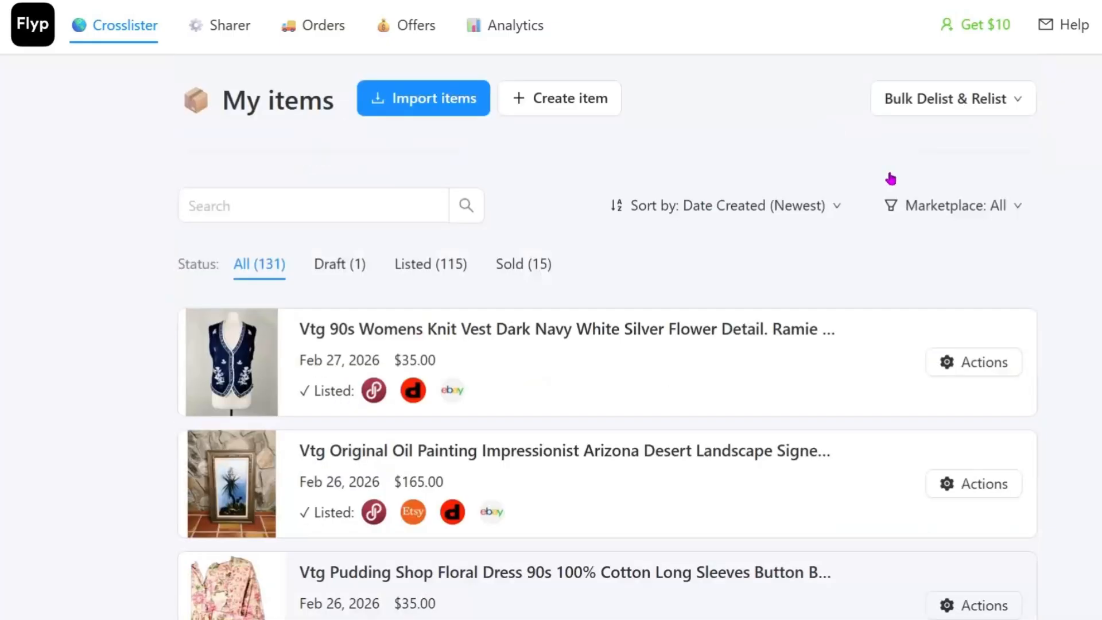